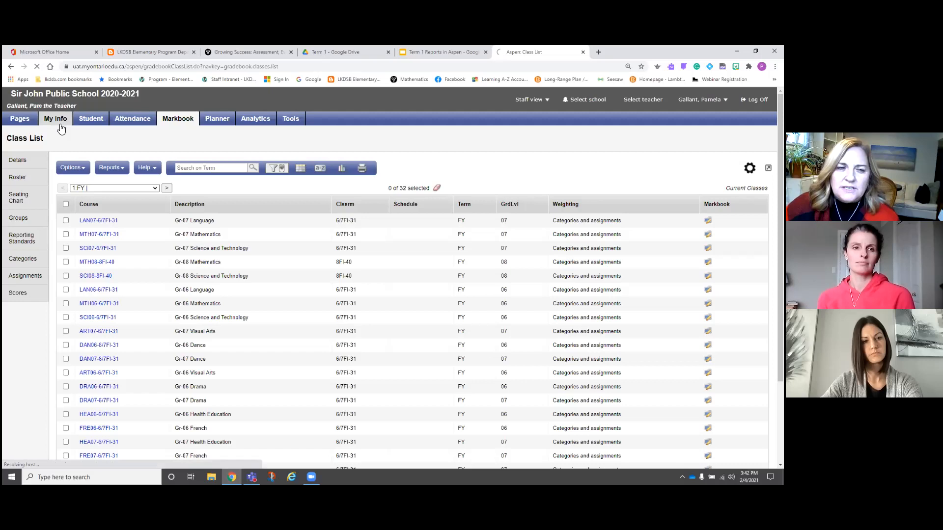
- Open the Scores grid of class LAN07-6/7FI-31 Gr-07 Language in the Markbook and look through its Winter rubric columns
left_click(9, 118)
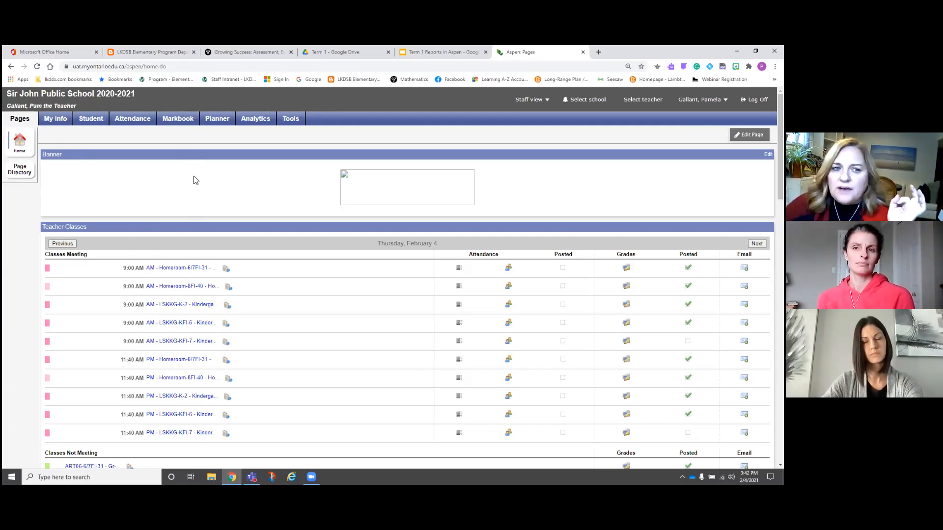
left_click(181, 124)
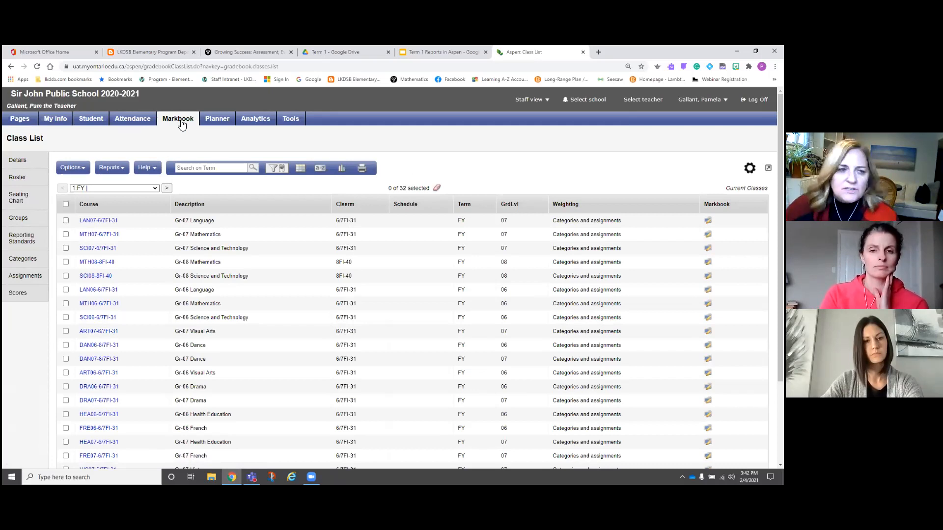
left_click(110, 221)
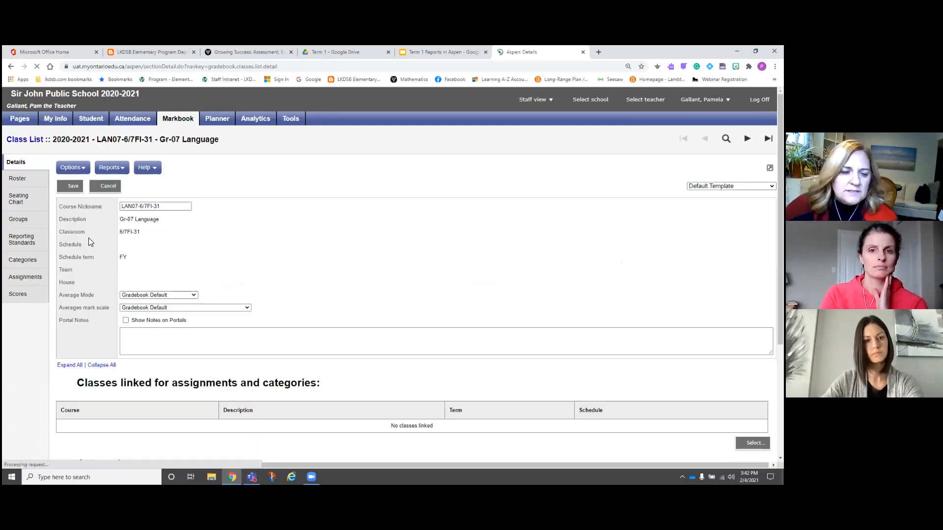
left_click(17, 293)
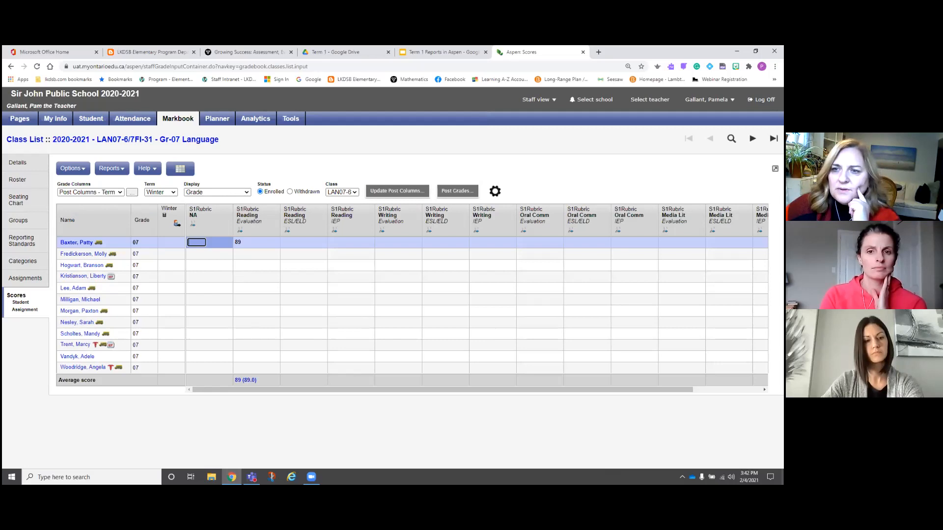
scroll(614, 396, "right", 3)
scroll(510, 400, "left", 3)
scroll(604, 389, "right", 3)
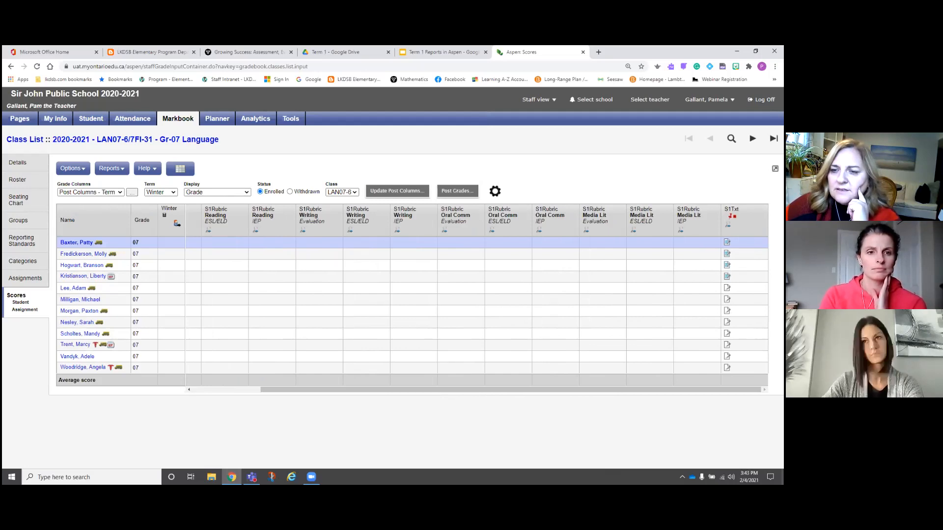
scroll(614, 407, "left", 3)
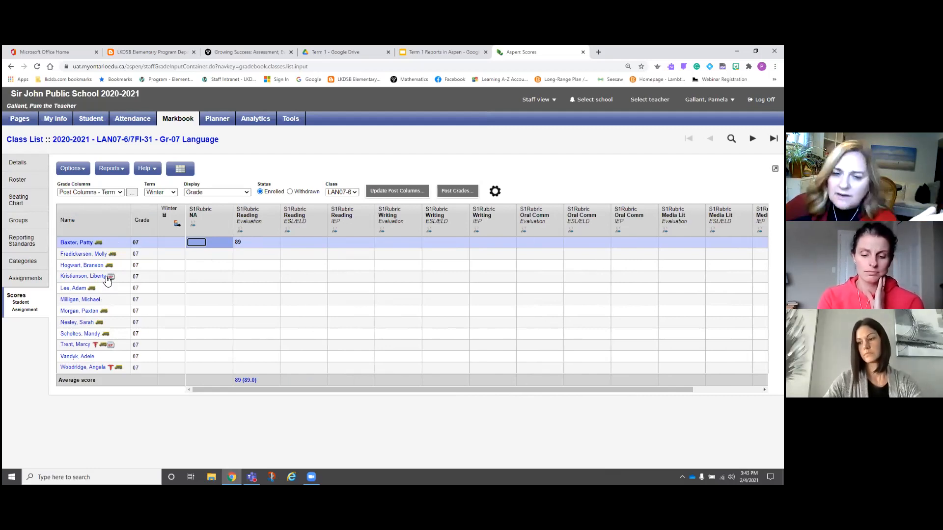
- Show the withdrawn students and enter 78 as the Writing Evaluation for the withdrawn grade 07 student
left_click(291, 193)
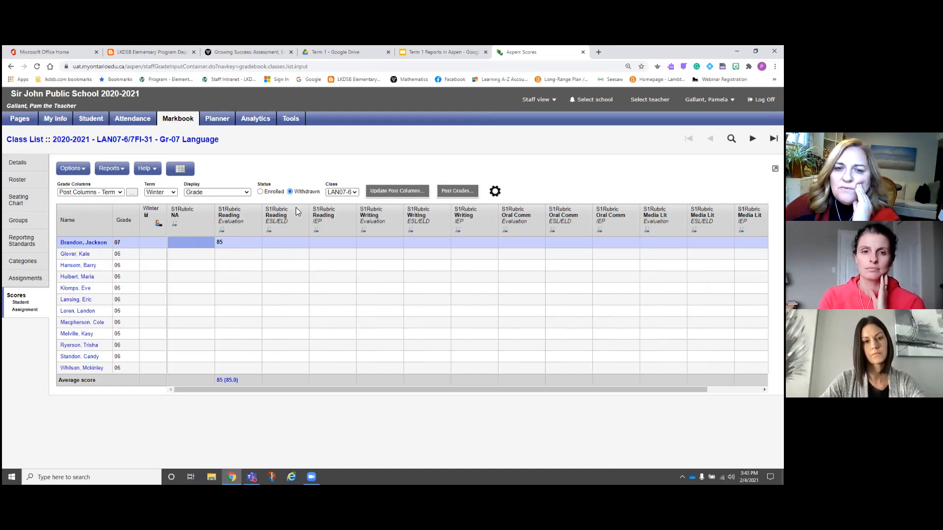
left_click(373, 243)
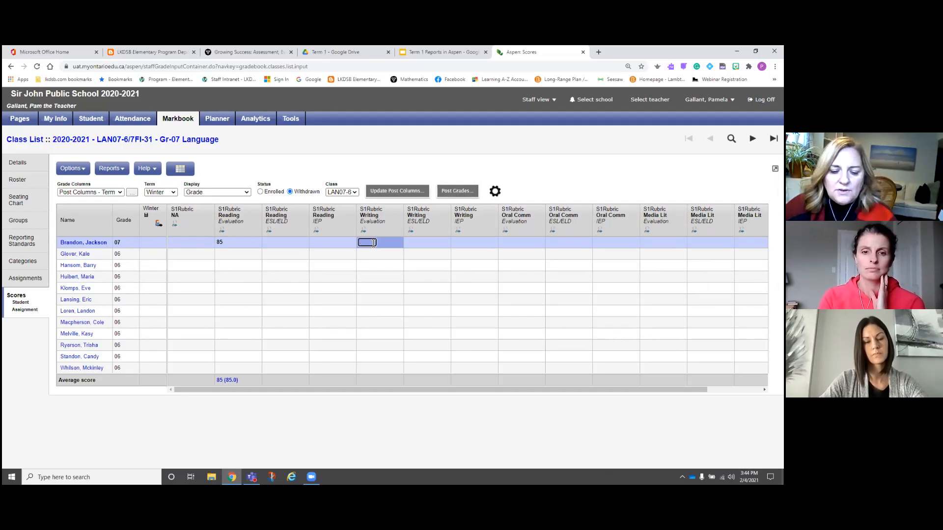
left_click(492, 299)
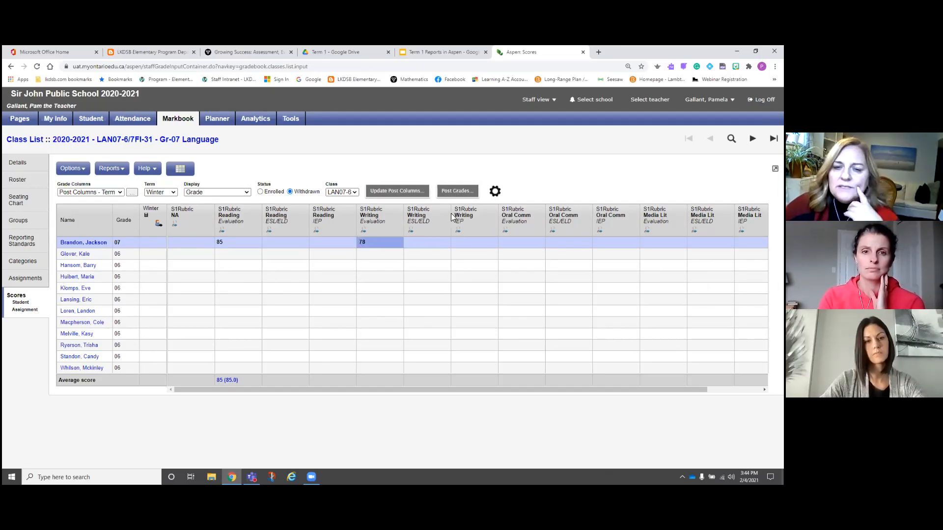
- Post the Winter term grades for all students, overwriting the earlier post, including withdrawn students and overriding their previous grades
left_click(458, 191)
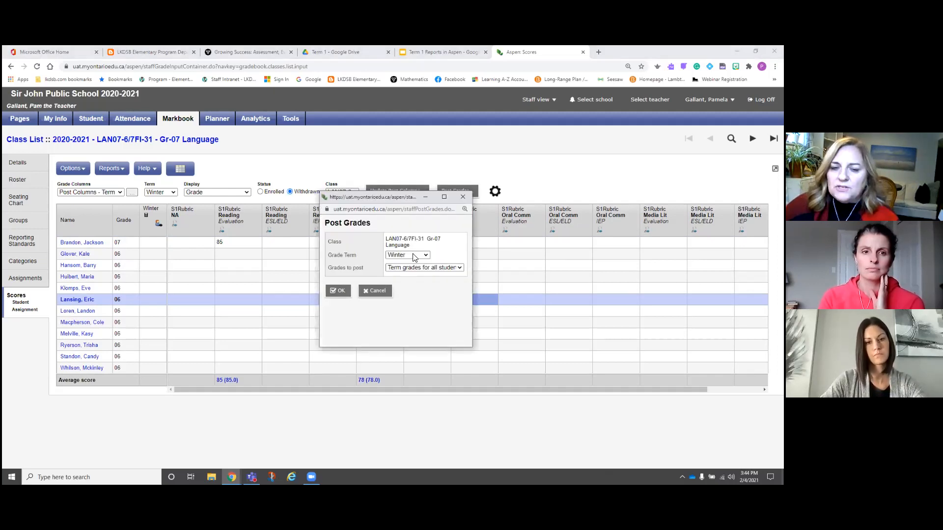
left_click(338, 290)
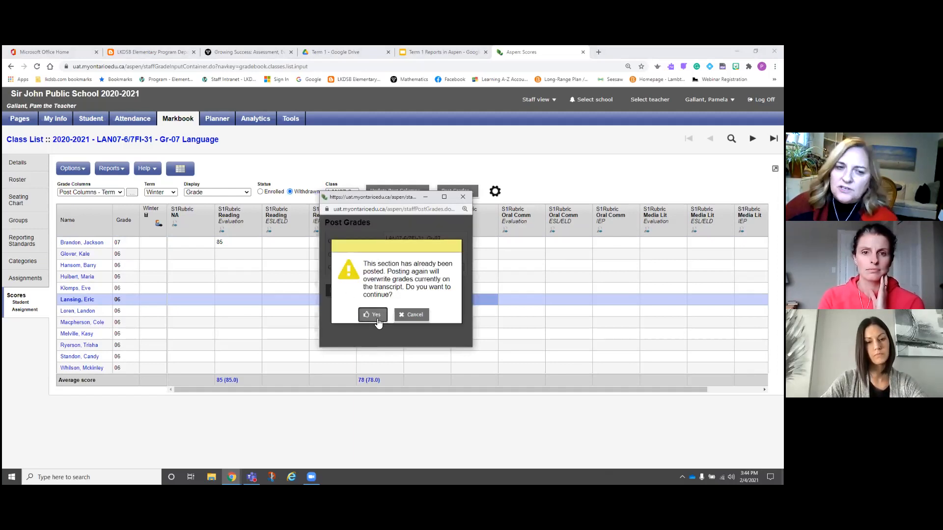
left_click(376, 319)
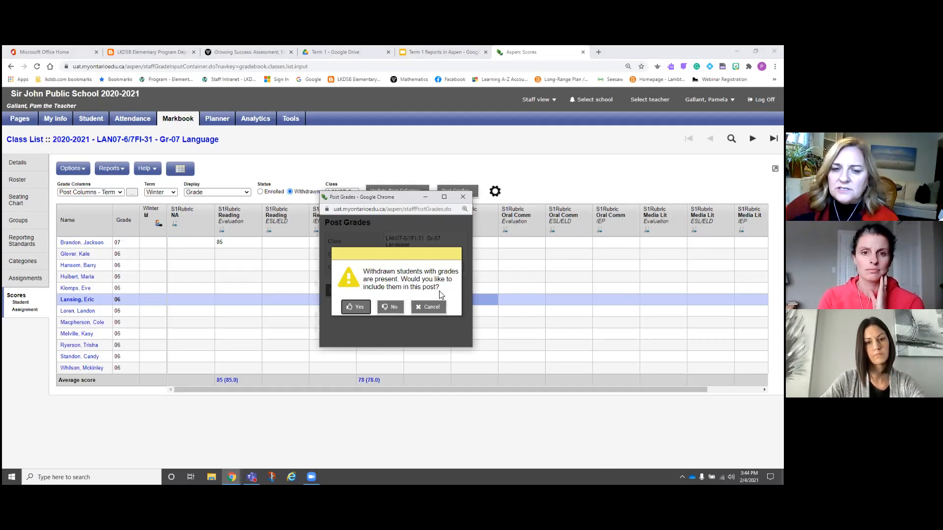
left_click(349, 309)
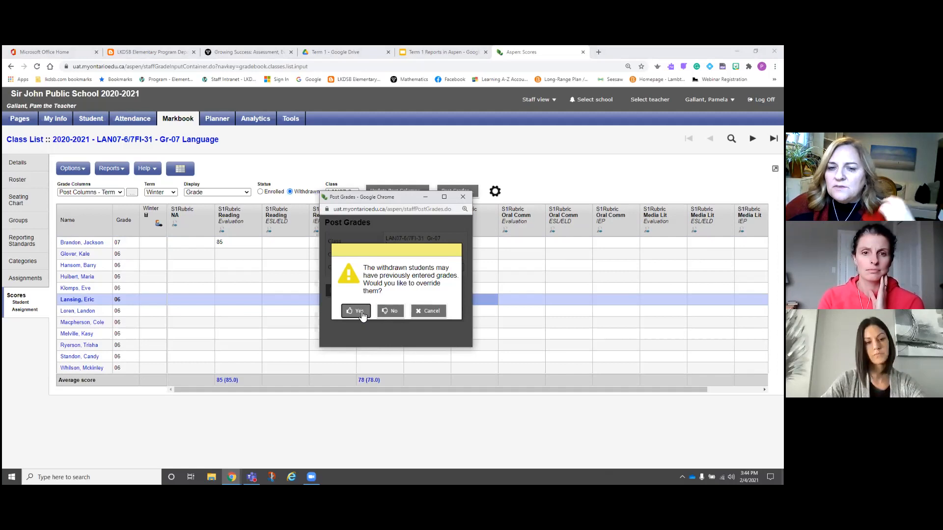
left_click(361, 312)
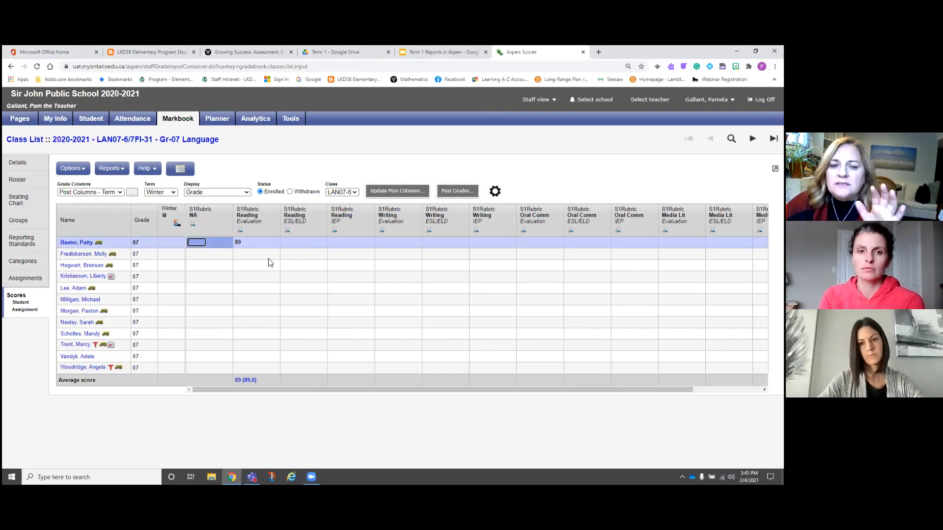
- Enter 89 as the first enrolled student's Writing Evaluation and 77 as the first withdrawn student's Oral Comm Evaluation
left_click(398, 242)
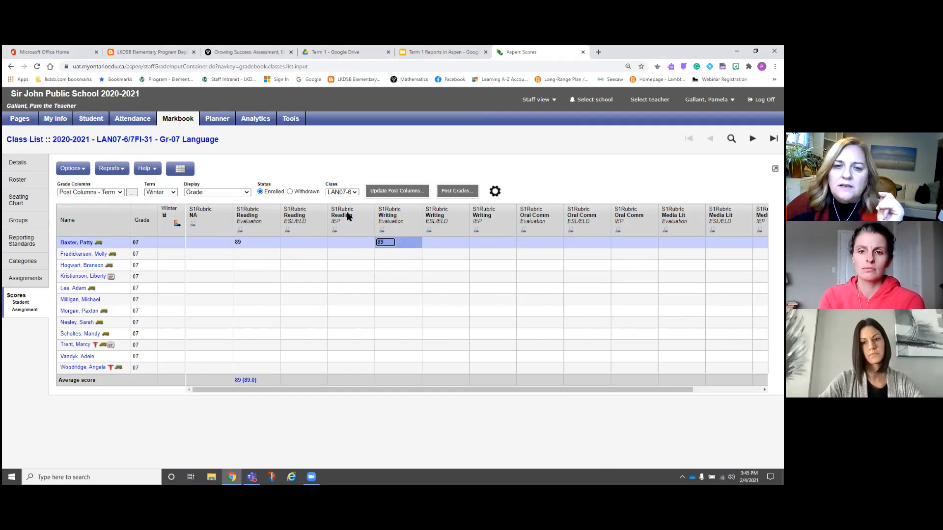
left_click(291, 192)
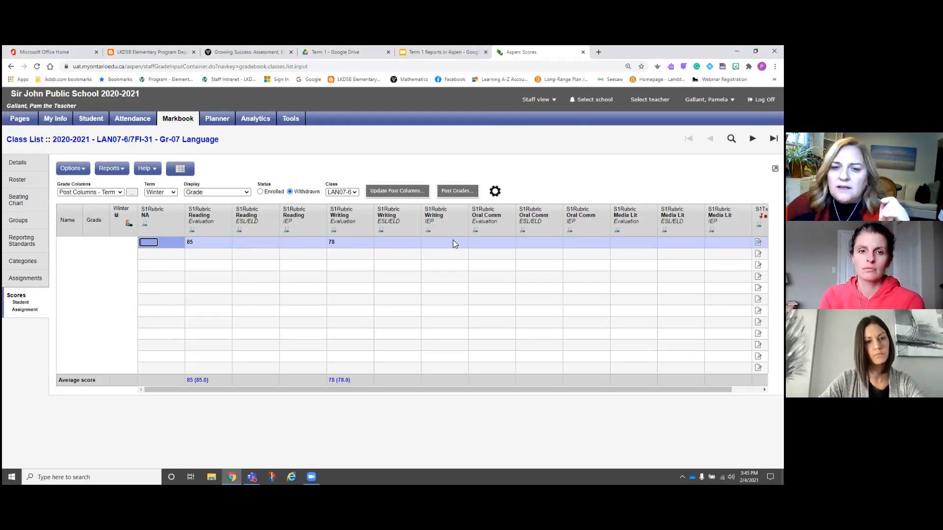
left_click(489, 242)
type("77")
left_click(463, 317)
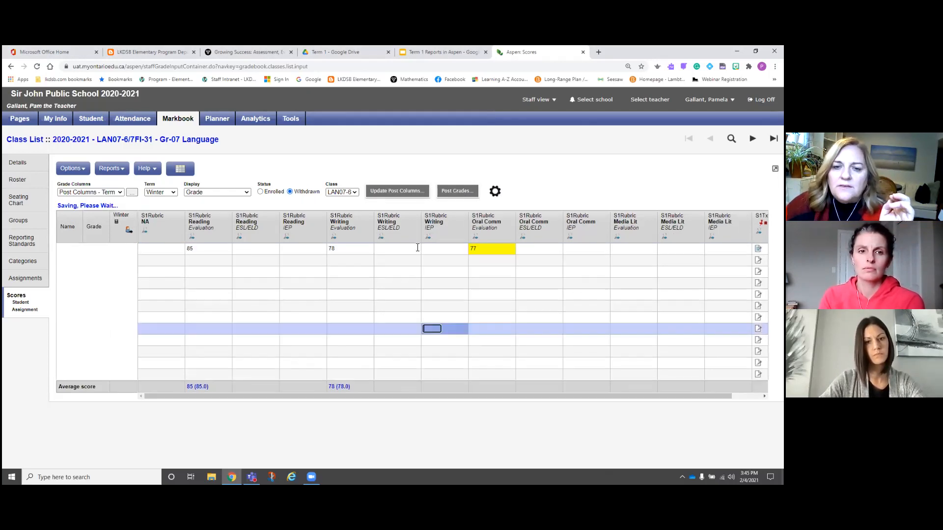
- Repost the Winter grades for Gr-07 Language with the new Oral Comm mark, agreeing to override the withdrawn students' grades
left_click(451, 193)
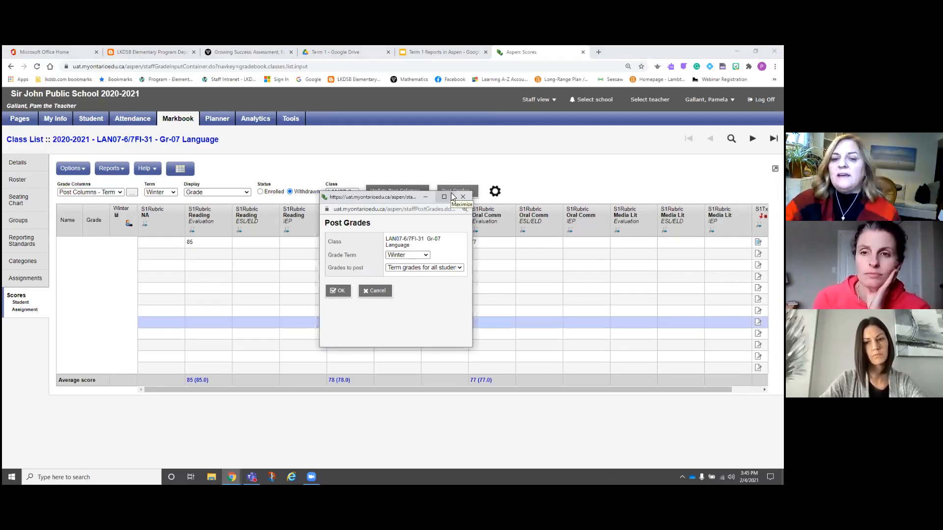
left_click(332, 293)
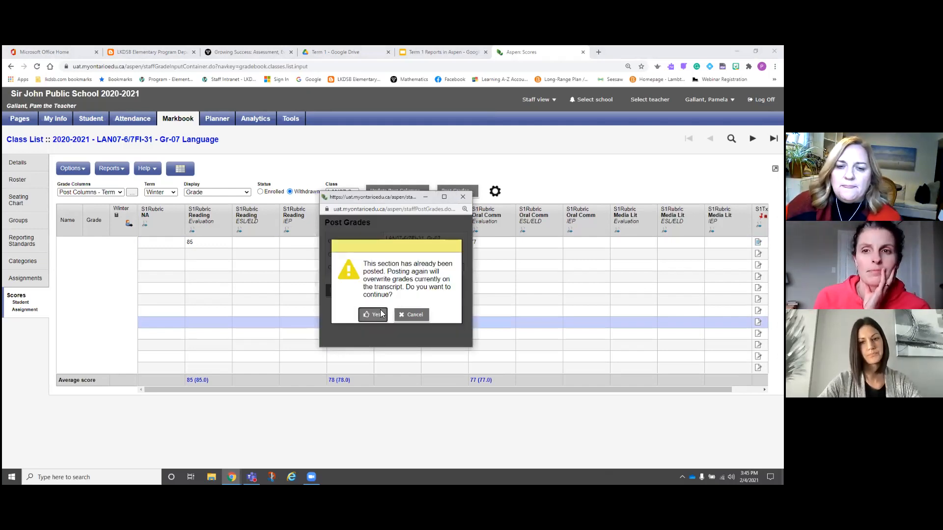
left_click(382, 315)
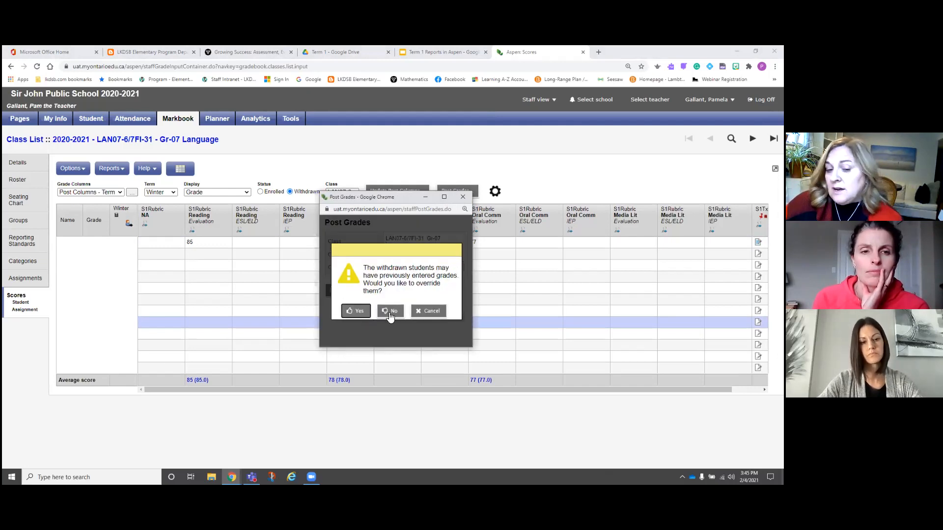
left_click(356, 311)
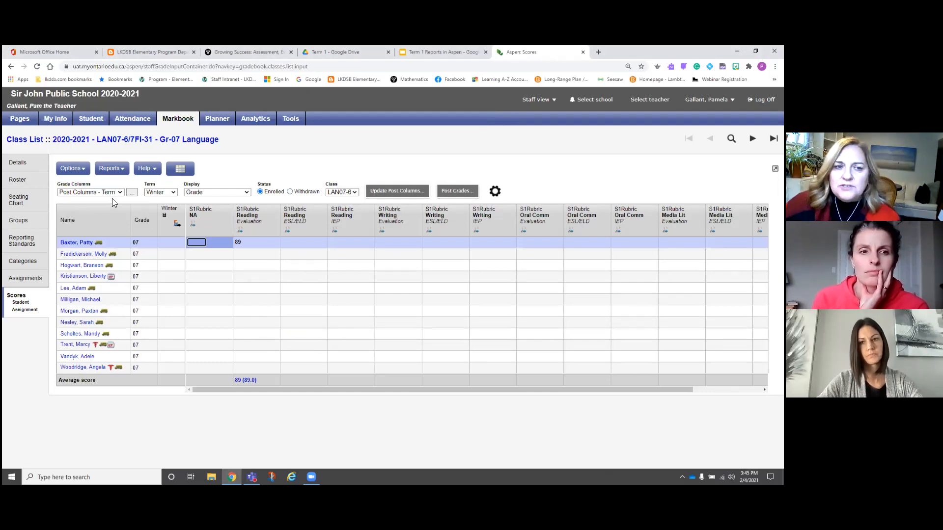
- Run the Report Cards - Elementary Provincial report for school year 2021, Winter term, in Adobe Acrobat (PDF) format
left_click(113, 172)
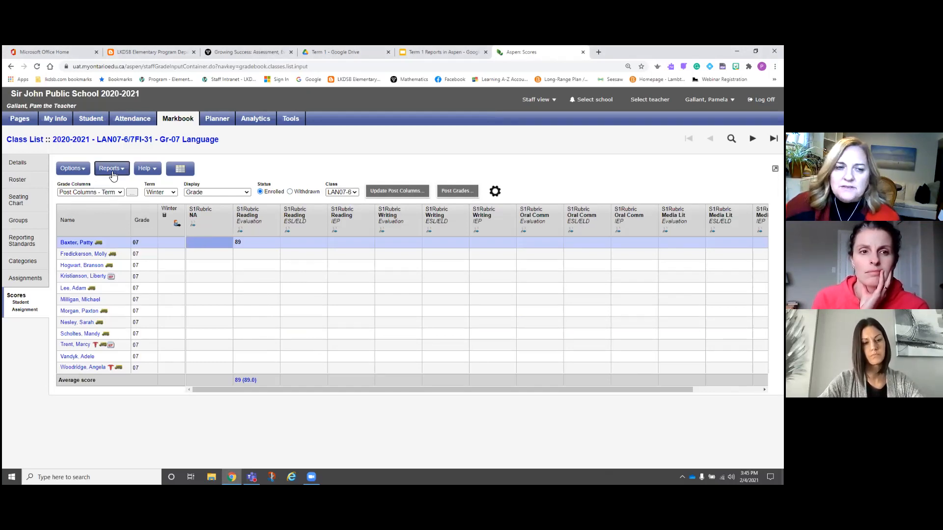
left_click(113, 172)
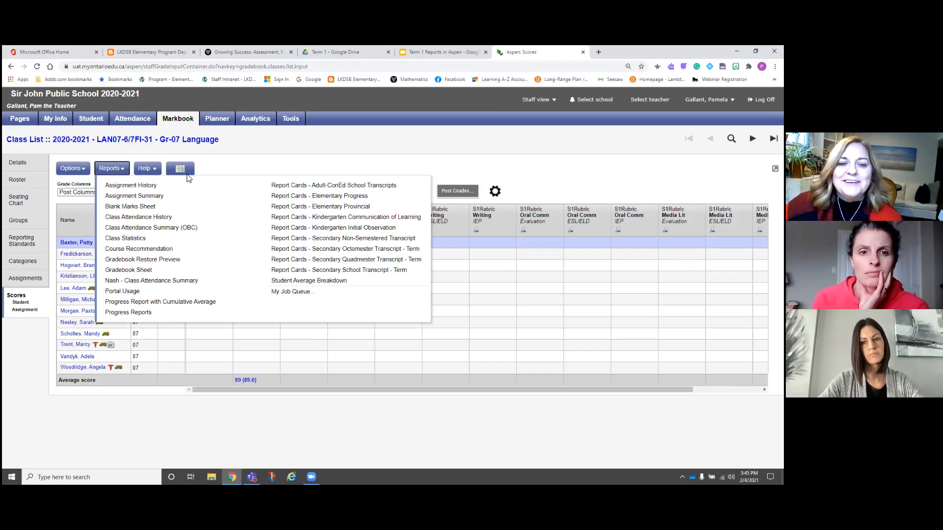
left_click(105, 176)
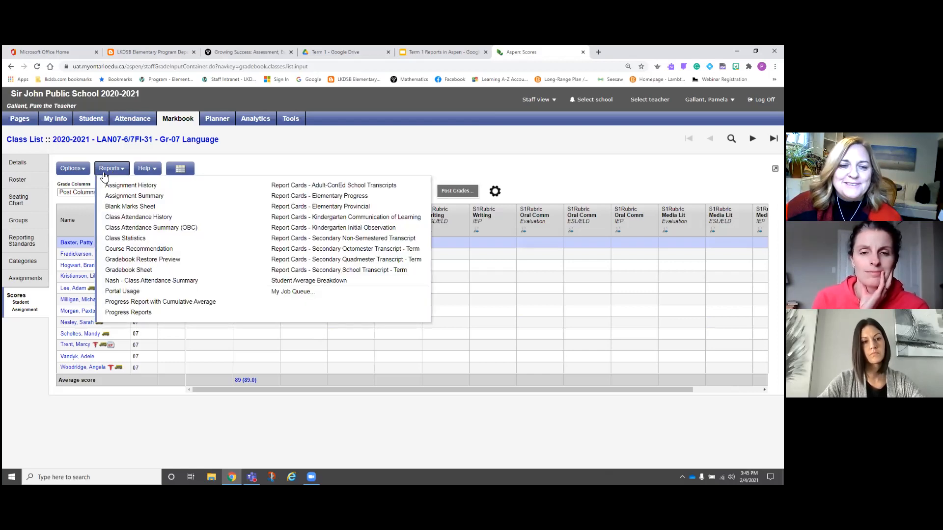
left_click(315, 209)
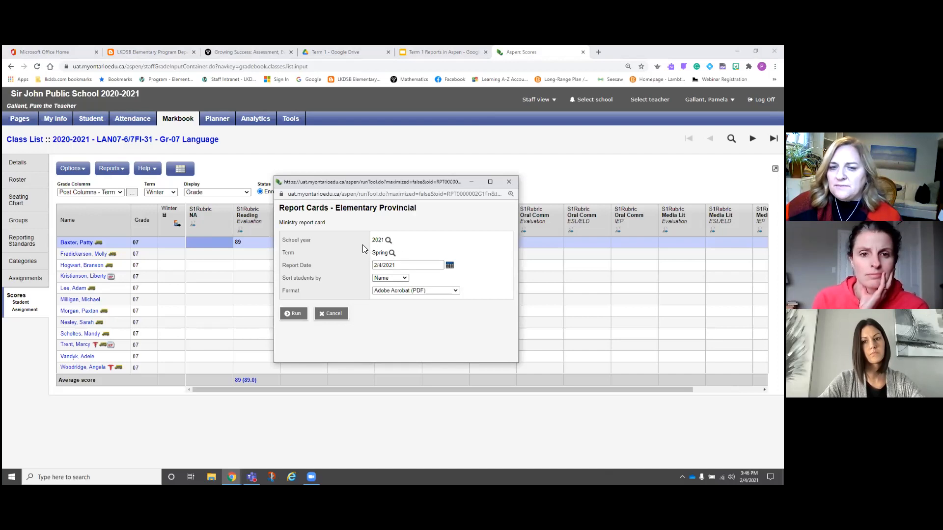
left_click(391, 254)
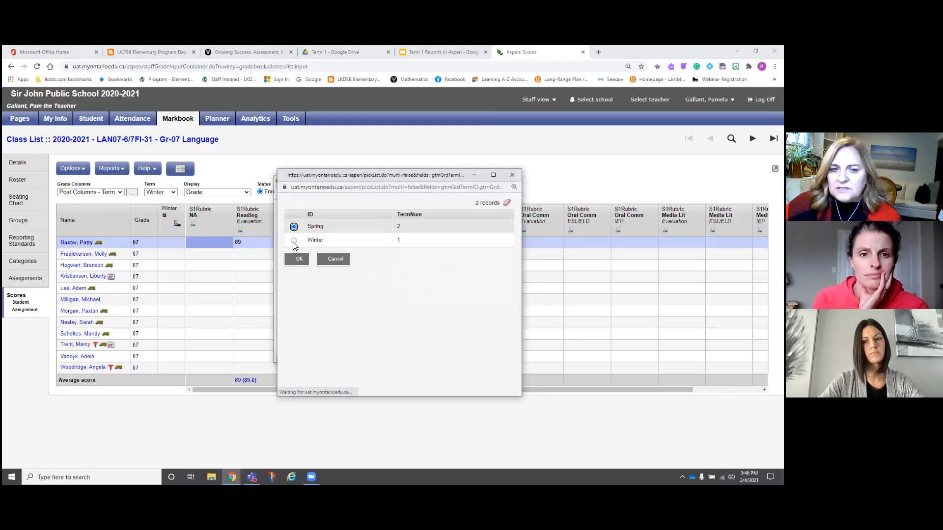
left_click(299, 260)
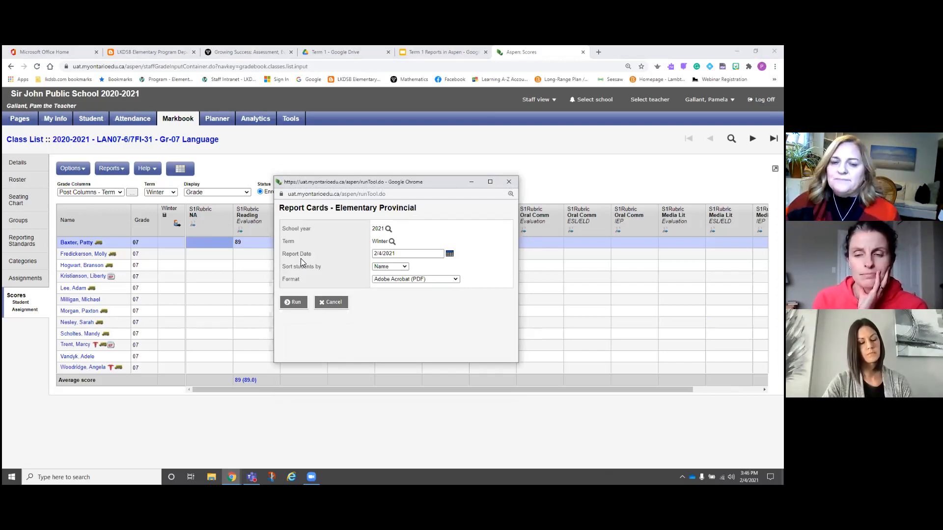
left_click(301, 303)
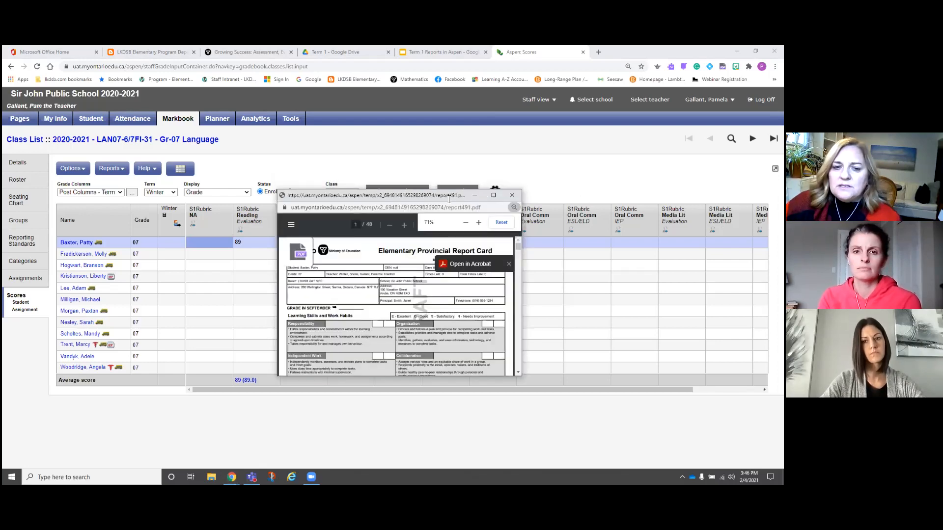
- Enlarge the report card PDF, examine the first student's subject marks, comments and learning skills page, and close it
left_click(494, 196)
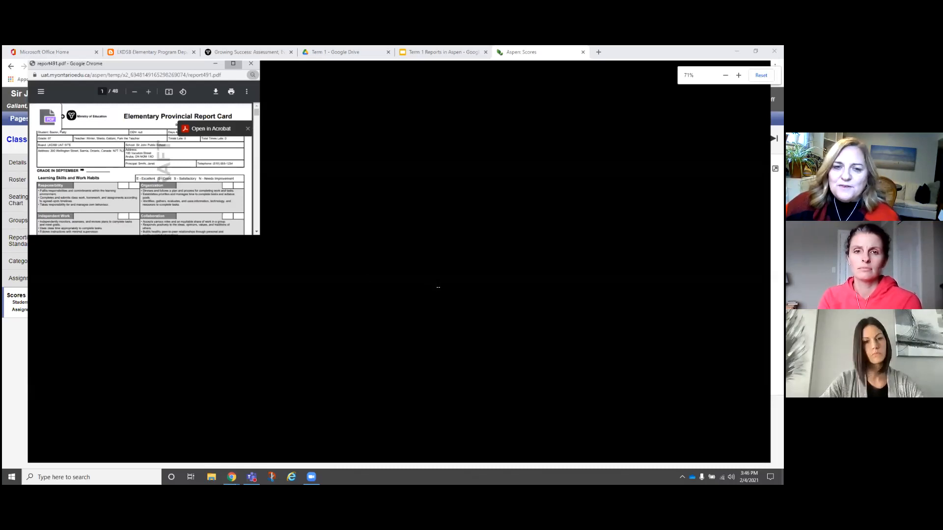
scroll(438, 285, "down", 12)
scroll(438, 283, "down", 2)
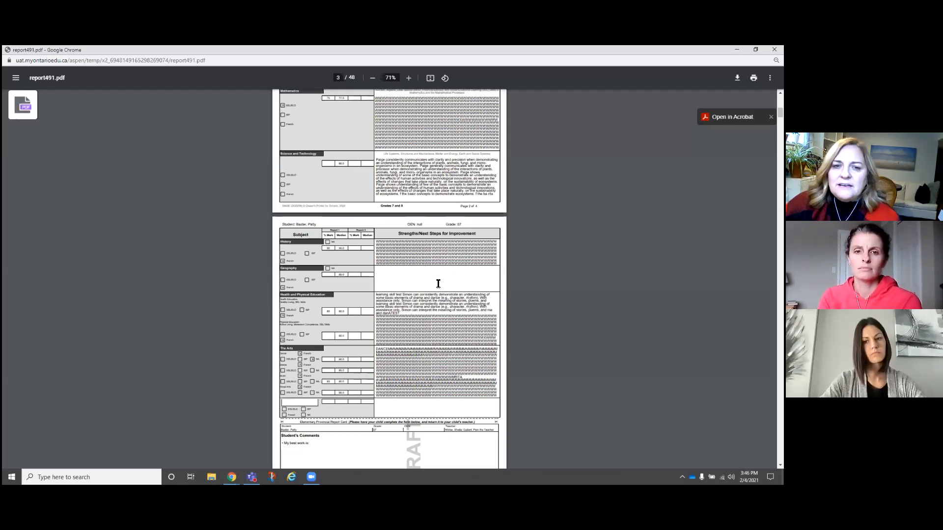
scroll(438, 284, "up", 4)
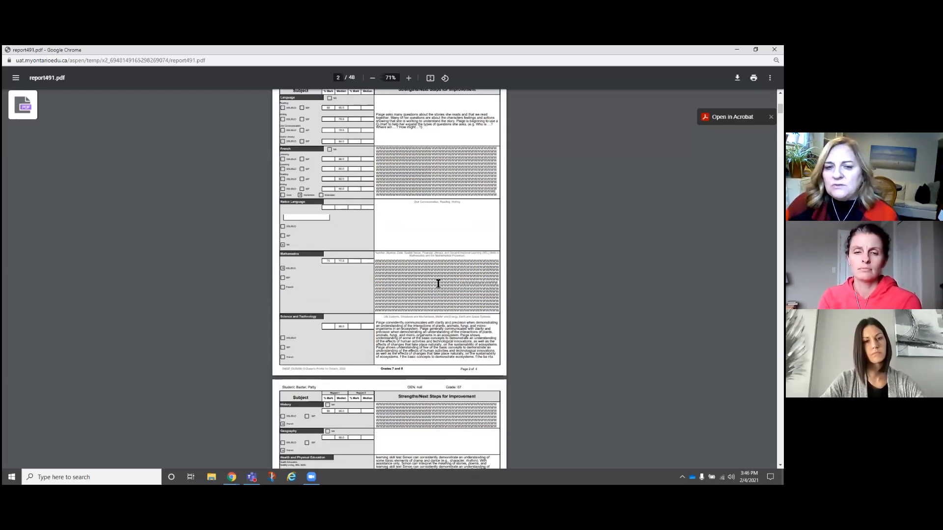
scroll(438, 284, "up", 6)
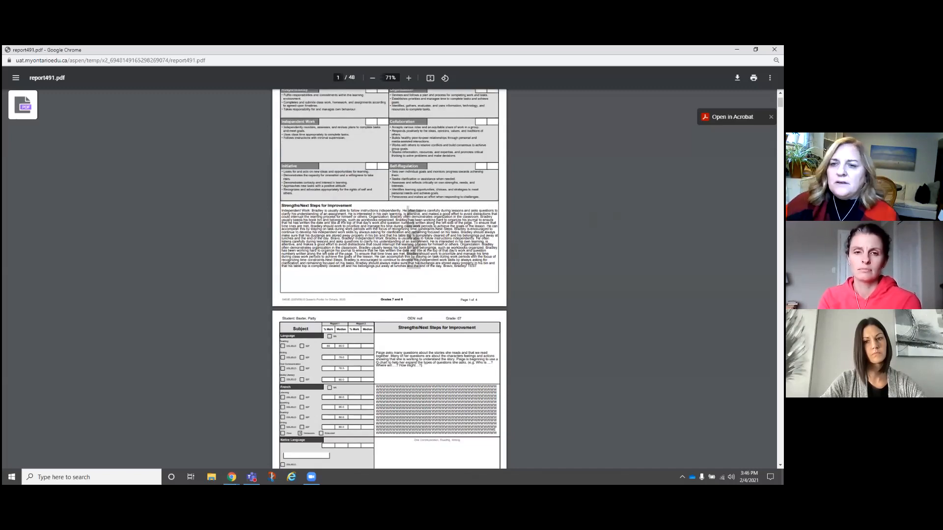
scroll(64, 186, "up", 2)
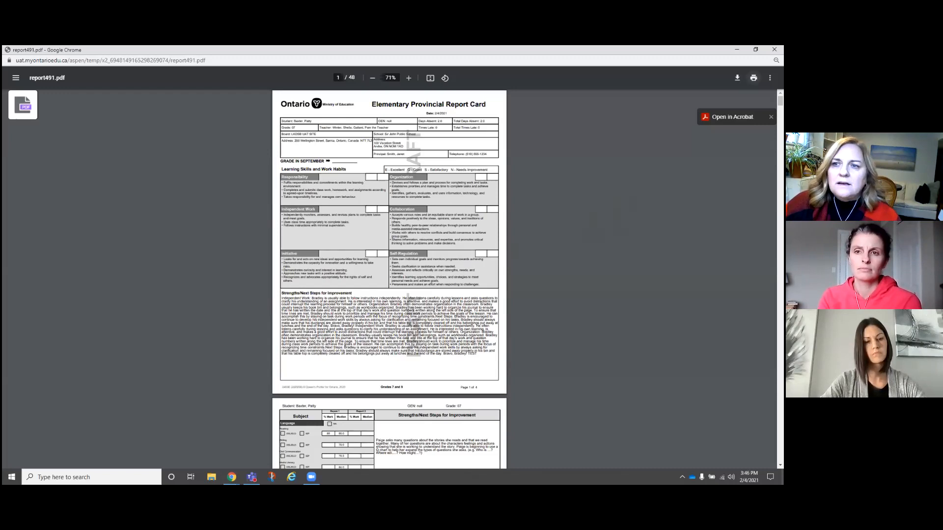
left_click(774, 49)
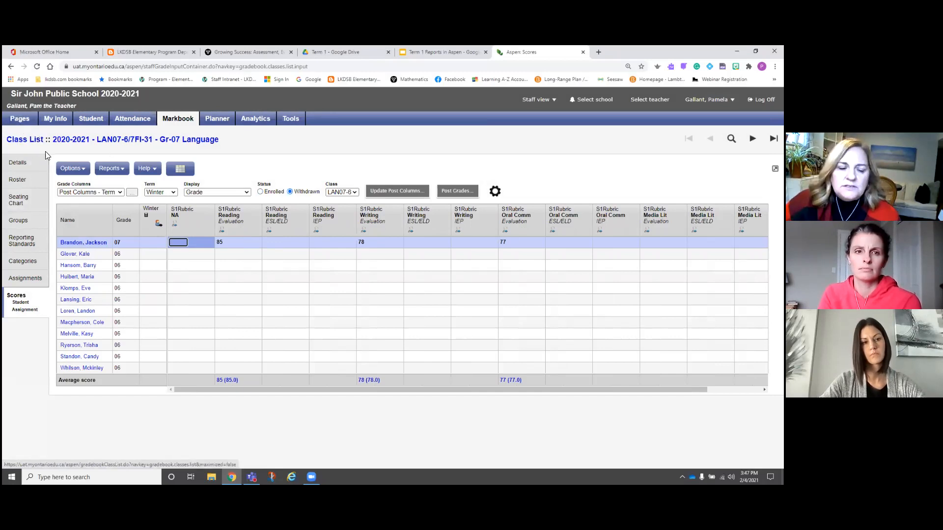
- Open the single student score view of the withdrawn grade 07 student
left_click(89, 246)
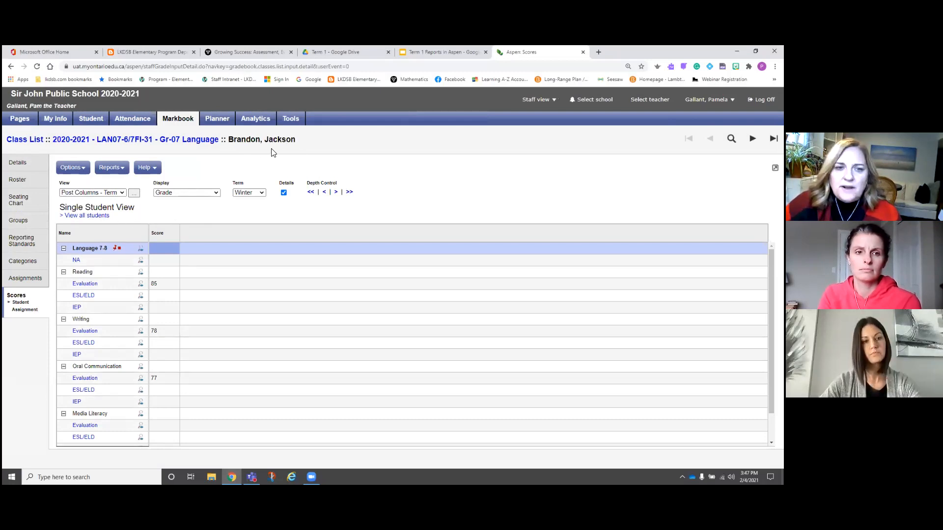
- Review the withdrawn student's Language strand marks and Winter Narrative row, and look over the report cards available from this view
scroll(182, 279, "down", 3)
scroll(176, 318, "up", 3)
scroll(165, 278, "down", 2)
scroll(170, 324, "up", 2)
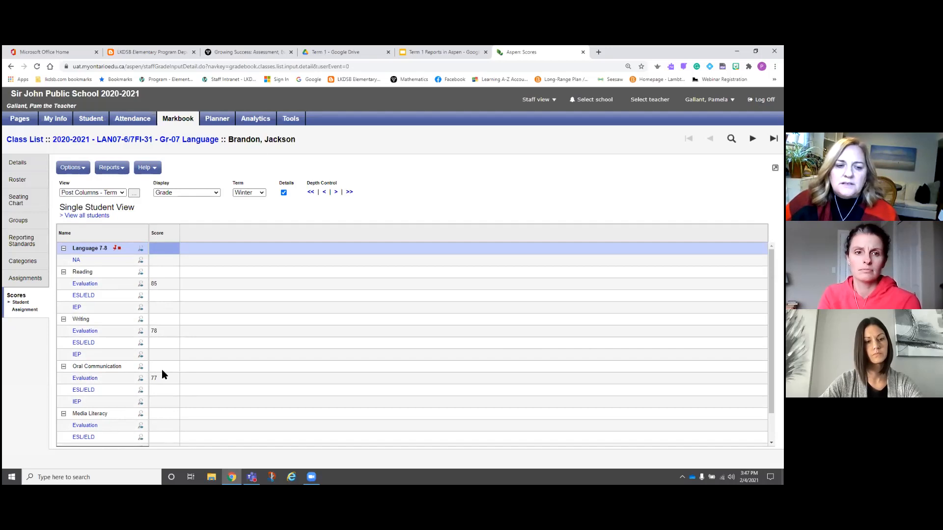
scroll(167, 415, "down", 3)
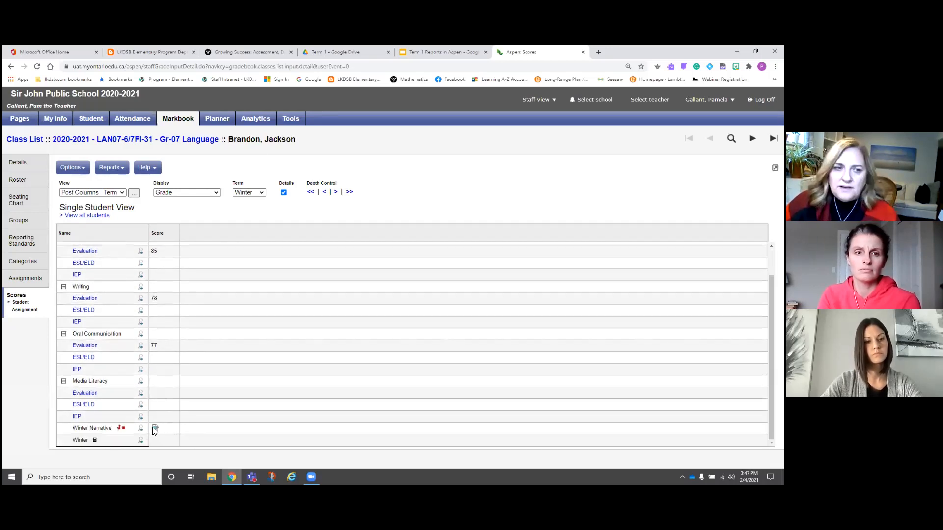
left_click(106, 172)
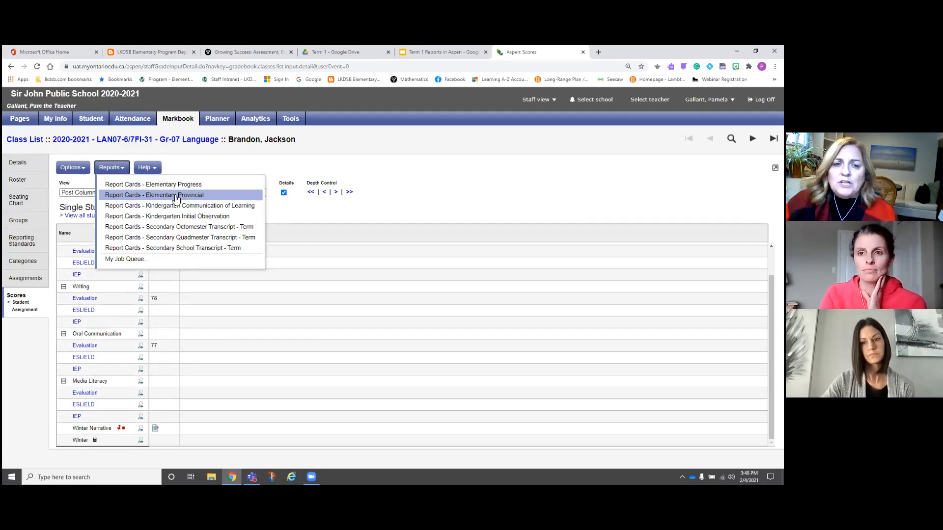
left_click(116, 170)
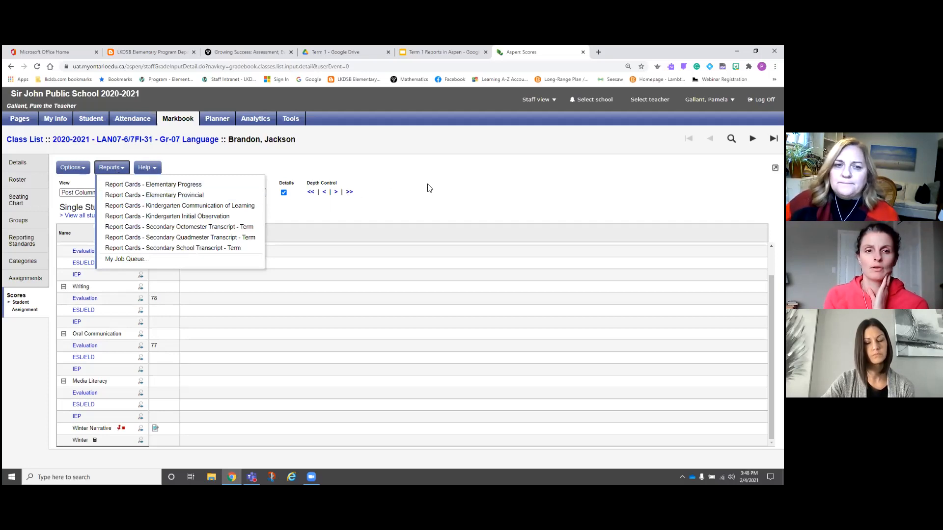
- Return to the class list, sort it by course, and open the scores of the Homeroom-6/7FI-31 class
left_click(33, 140)
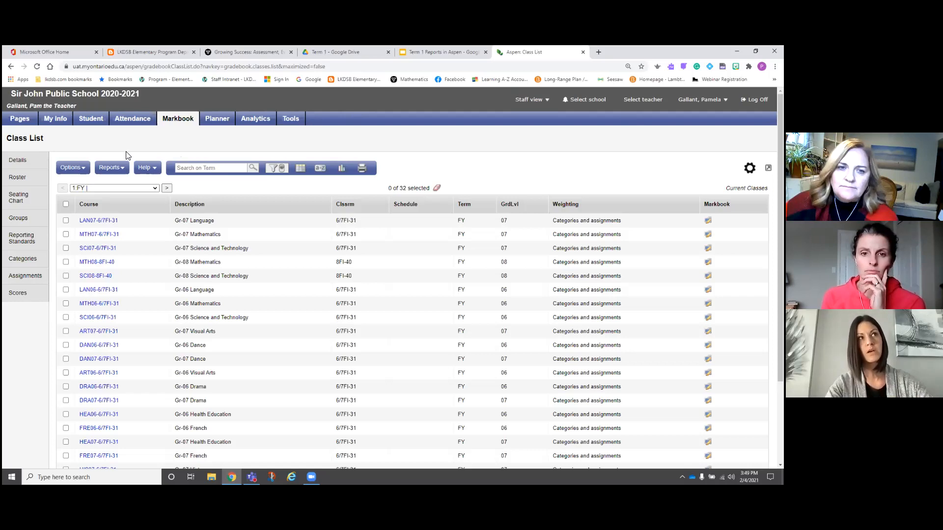
scroll(85, 283, "down", 1)
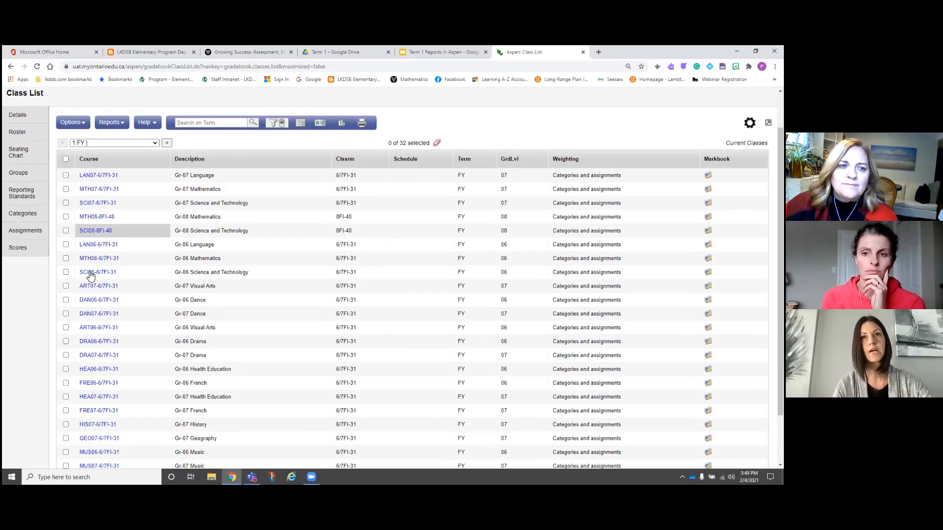
scroll(106, 179, "up", 1)
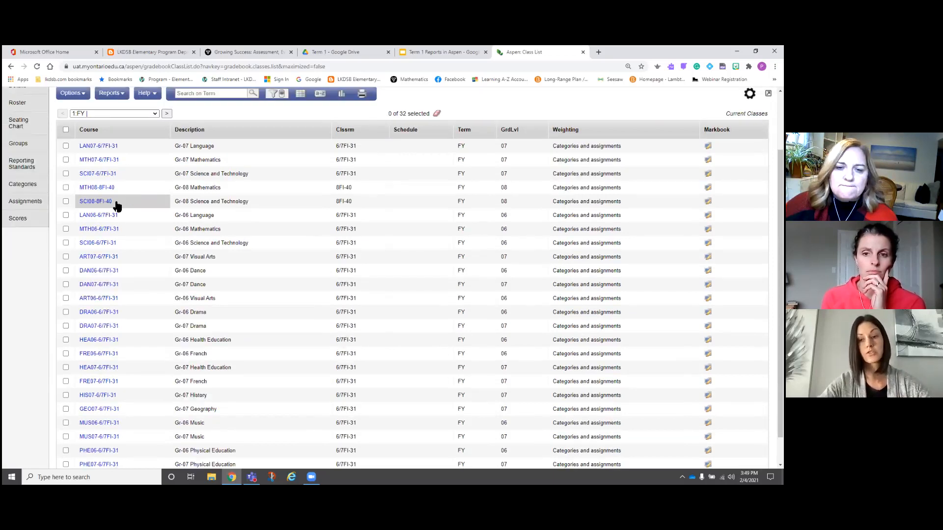
left_click(99, 207)
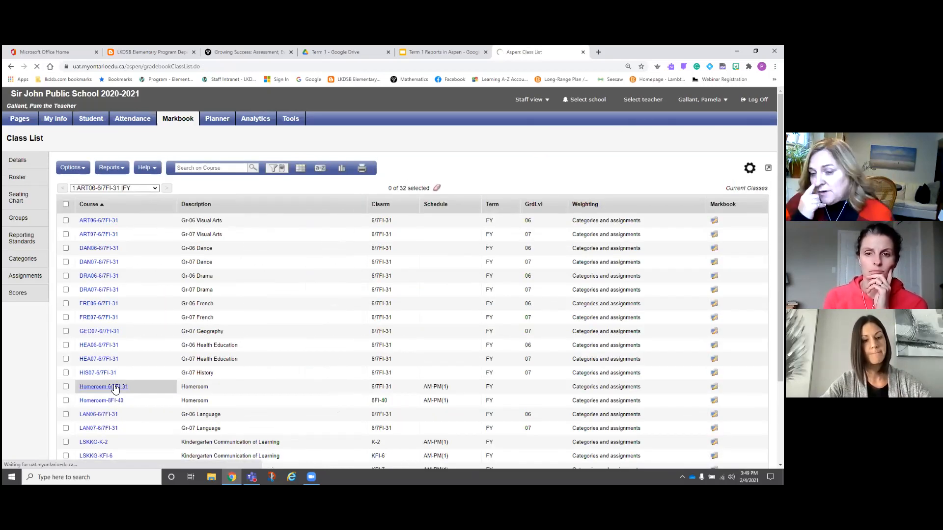
left_click(114, 388)
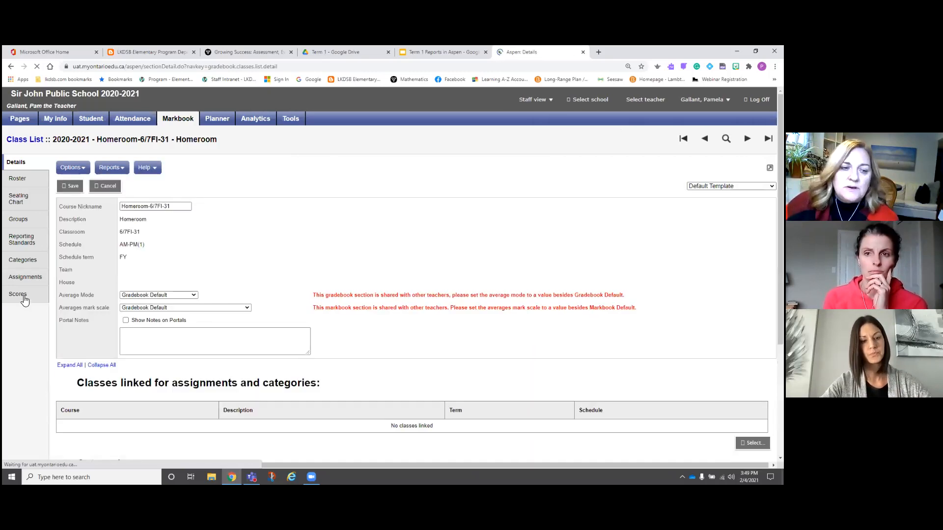
left_click(17, 294)
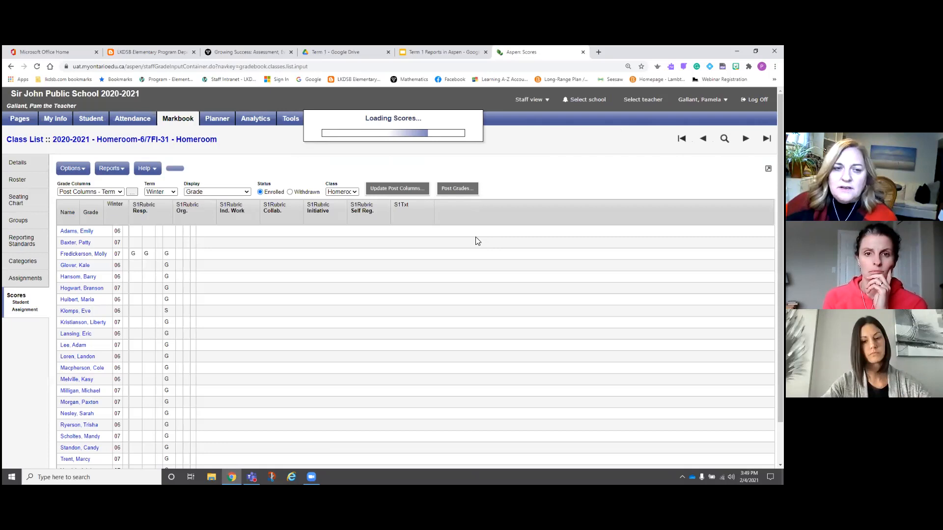
left_click(476, 237)
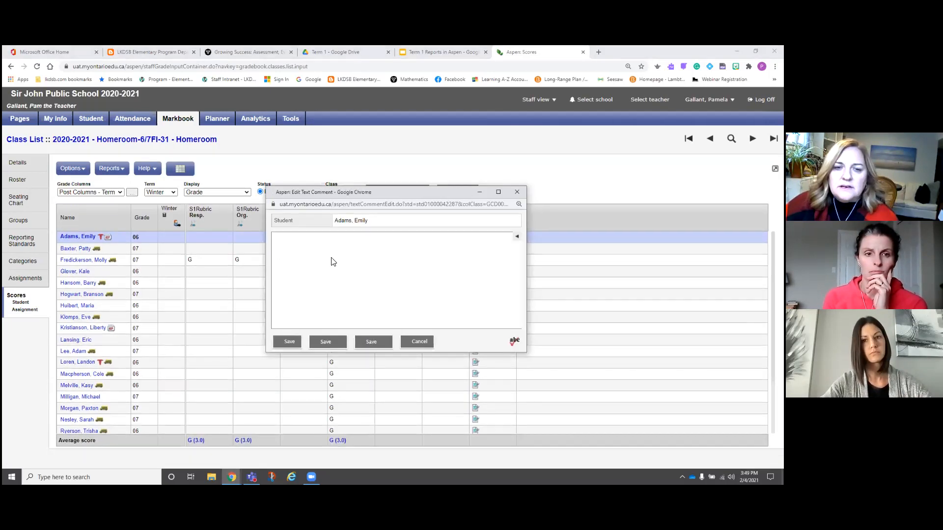
left_click(517, 237)
left_click(517, 194)
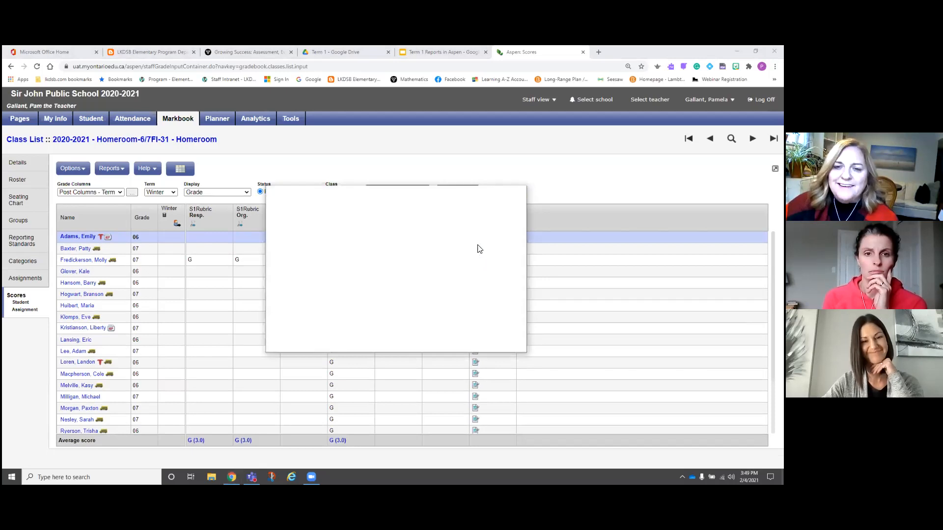
- Insert blank lines before "Organization" and "Next Steps" in the second listed student's S1Txt comment and save it
left_click(475, 247)
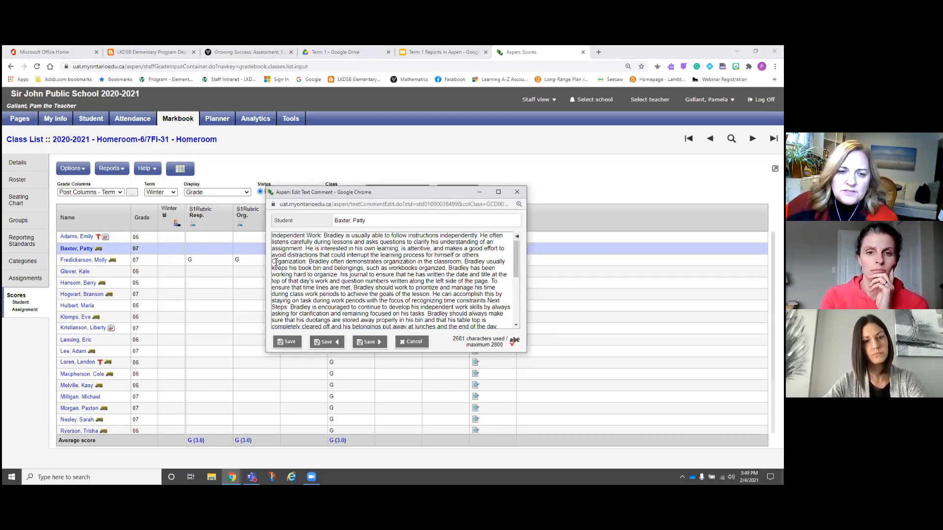
left_click(481, 255)
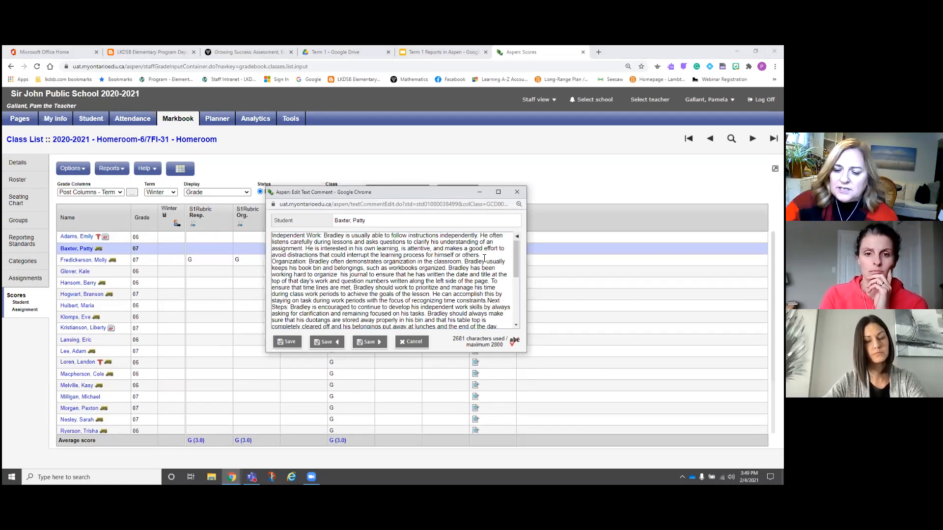
key("Return")
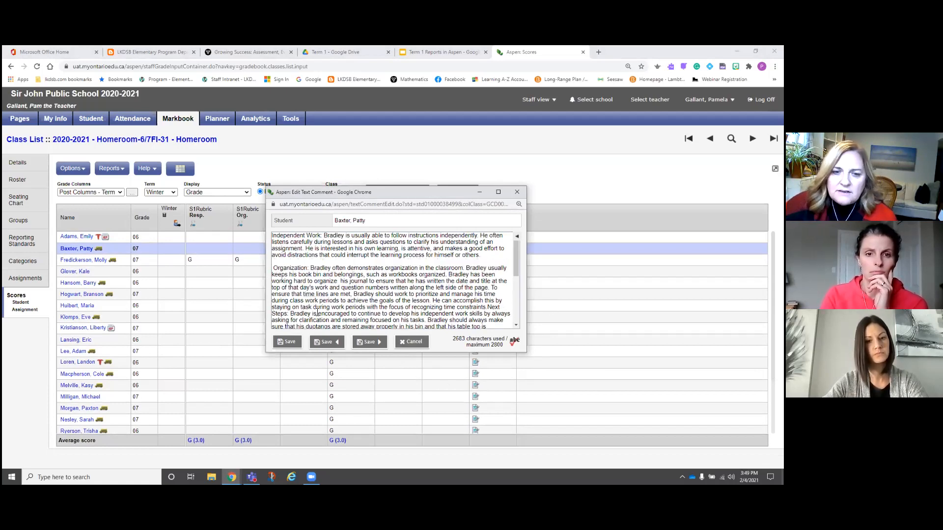
left_click(488, 307)
key("Return")
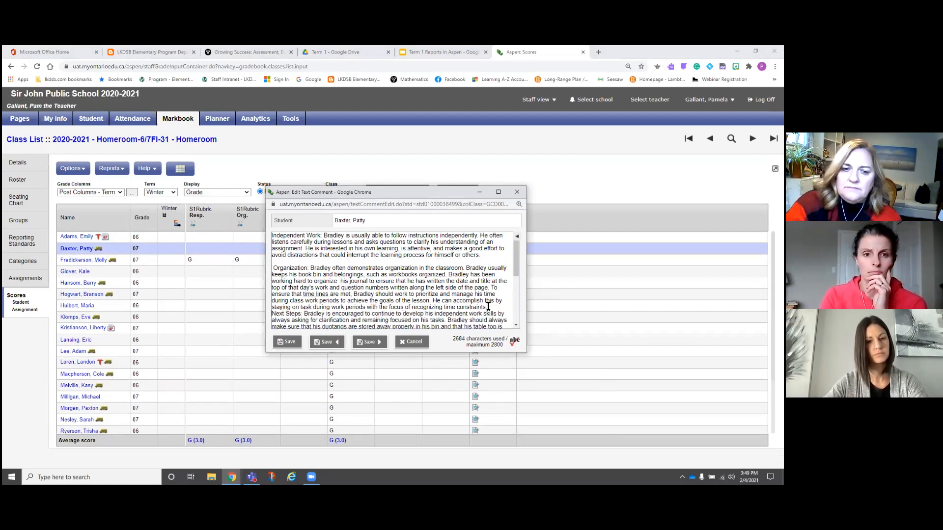
key("Return")
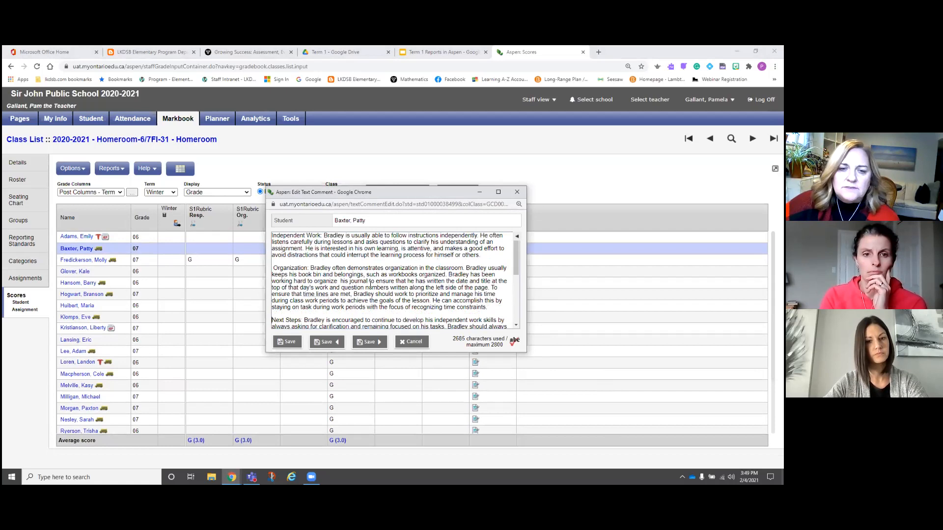
scroll(324, 264, "down", 1)
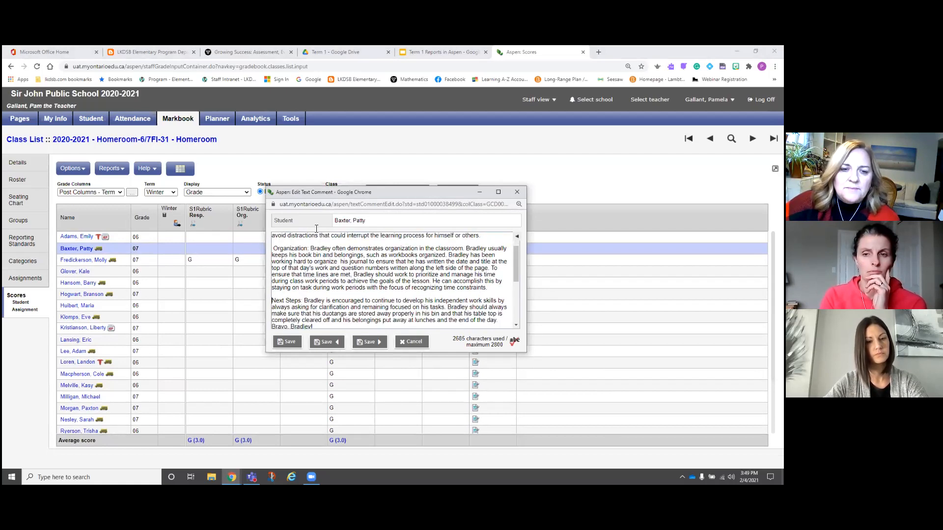
scroll(363, 311, "up", 1)
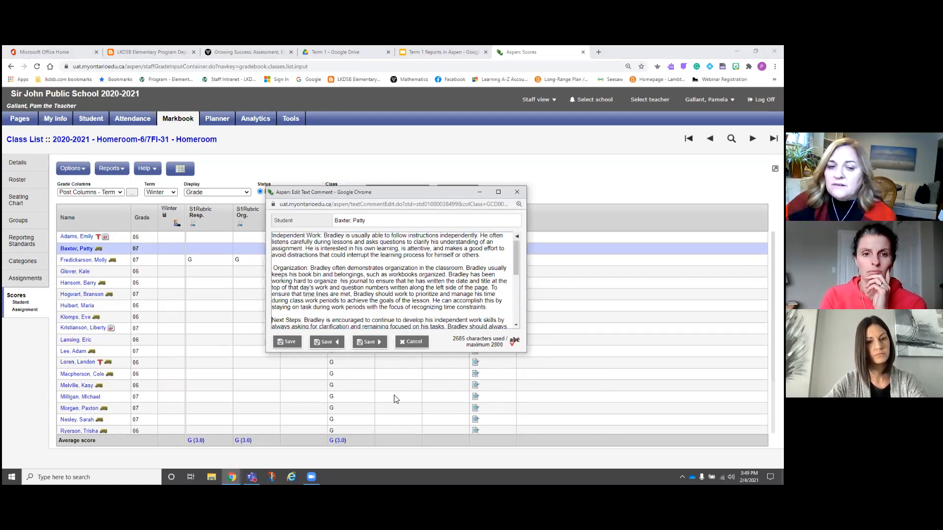
left_click(286, 342)
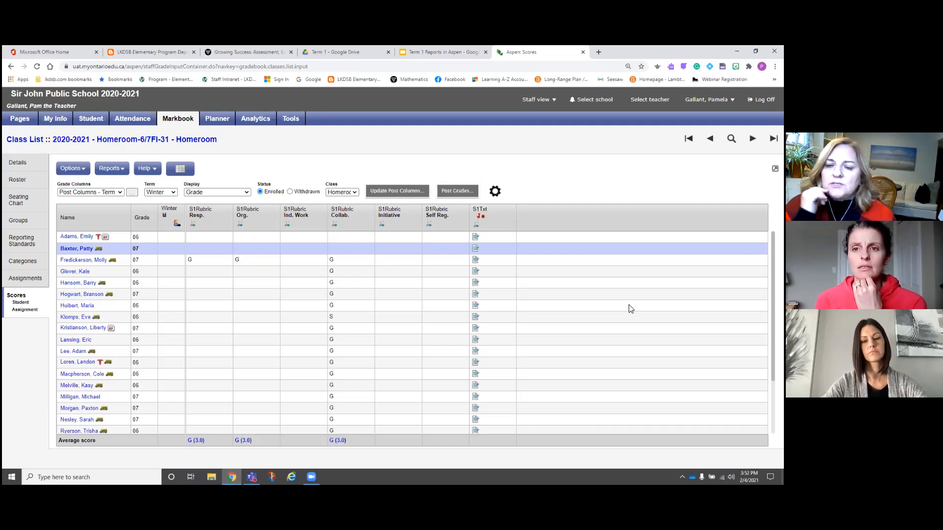
- Append x characters after "TEST" in the sixth listed student's S1Txt comment until the 2800-character maximum is filled, and save it
left_click(476, 294)
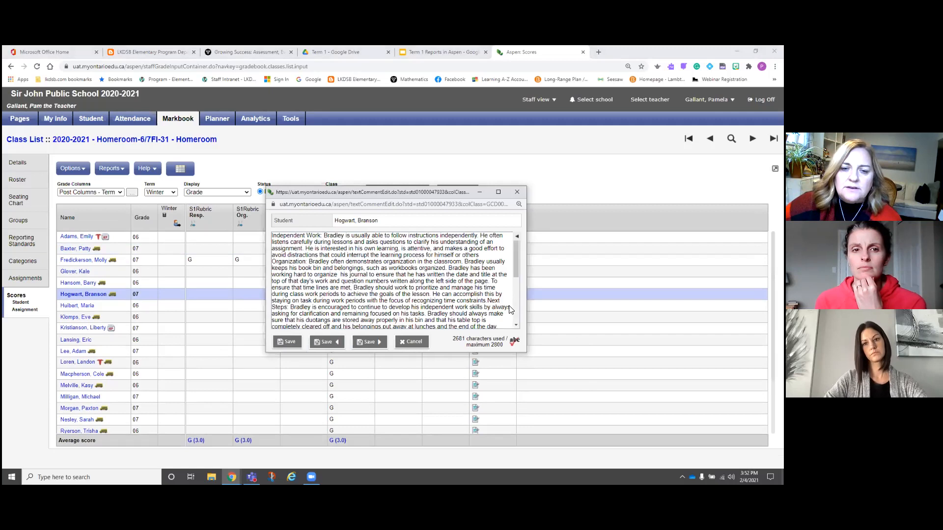
left_click_drag(273, 237, 402, 293)
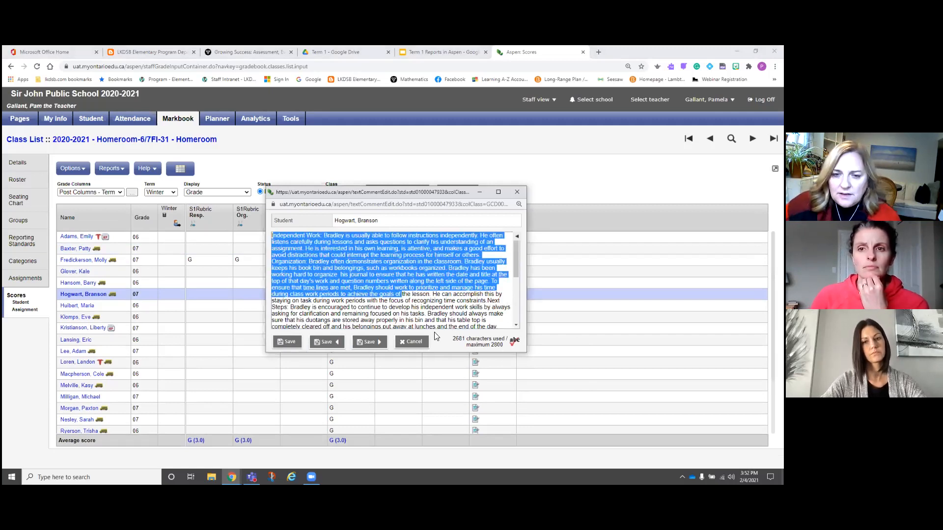
key("ctrl+a")
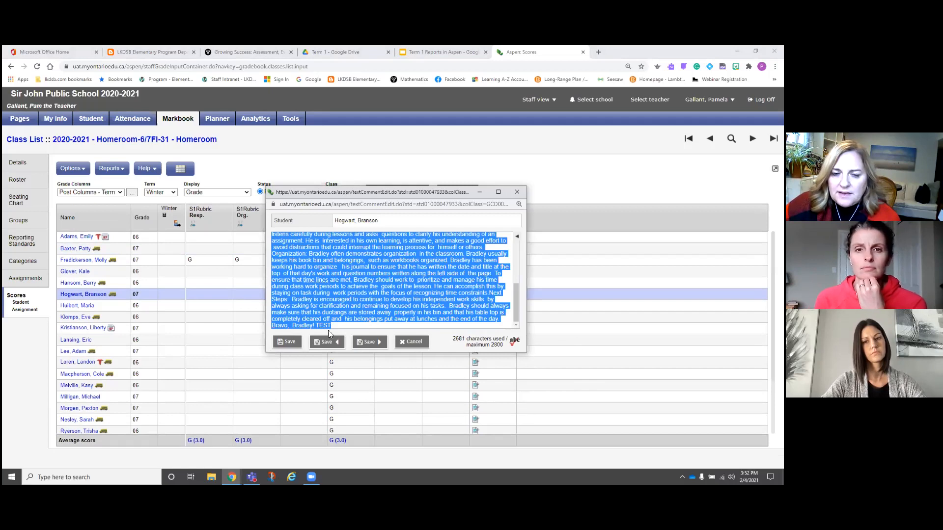
left_click(446, 344)
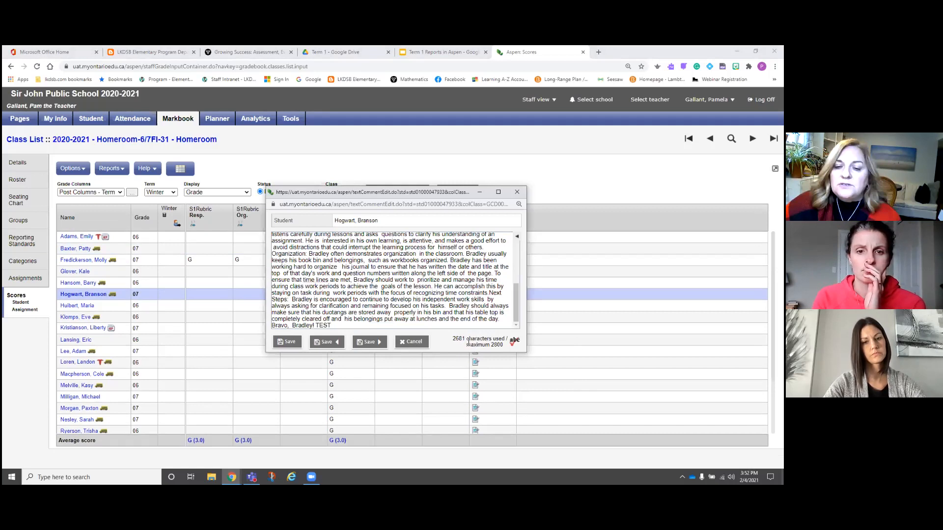
type("xxxxxxxxxxxxxxxxxxxxxxxxxxxxxxxxxxxxxxxxxxxxxxxxxxxxxxxxxxxxxxxxxxxxxxxxxxxxxxxx")
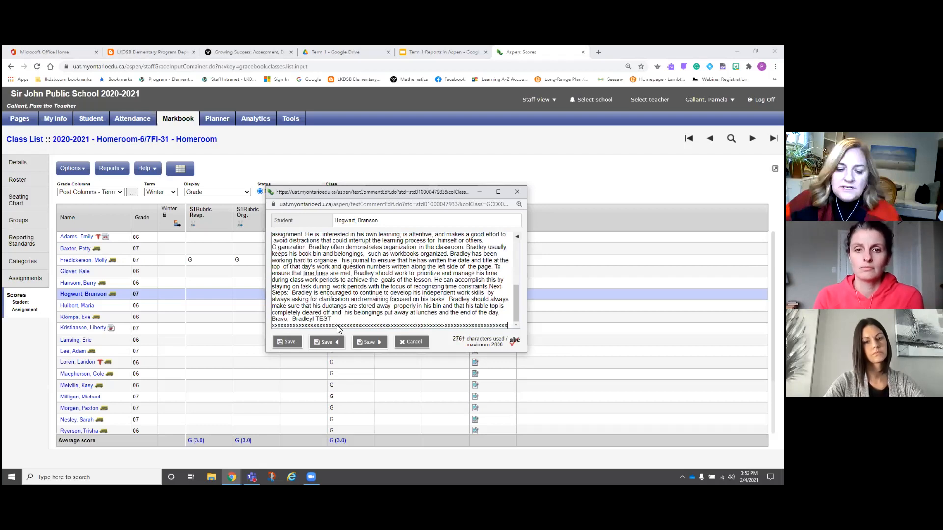
type("xxxxxxxxxxxxxxxxxxxxxxxxxxxxxxxxxxxxxxx")
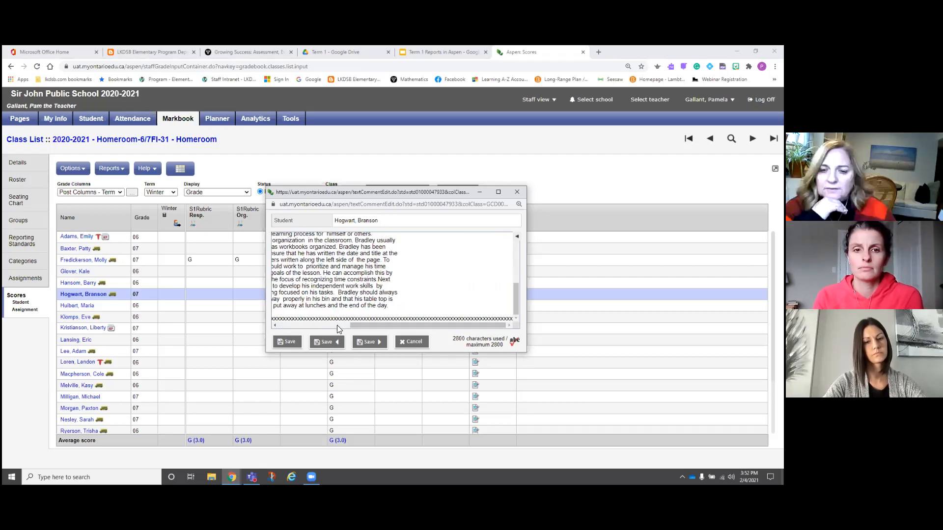
left_click(287, 342)
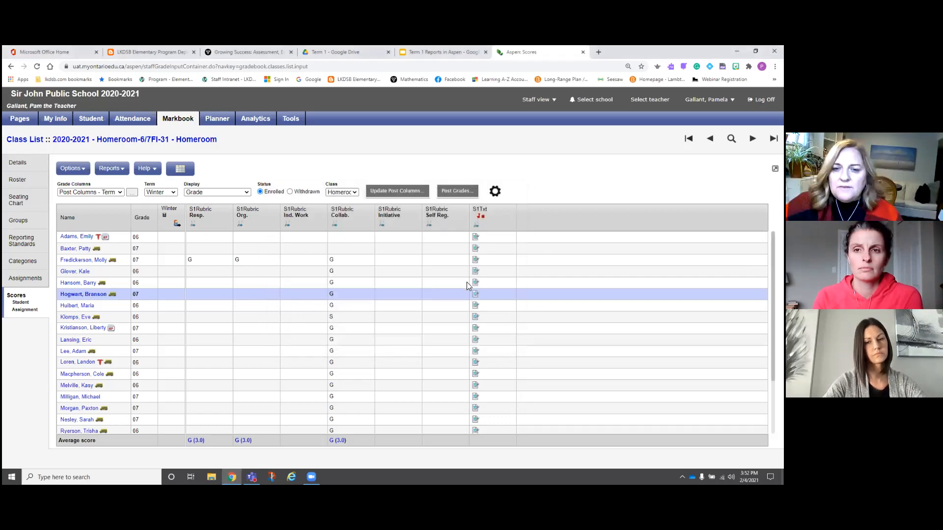
- Reopen the sixth listed student's S1Txt comment, examine its full text and character count, and close it
left_click(475, 295)
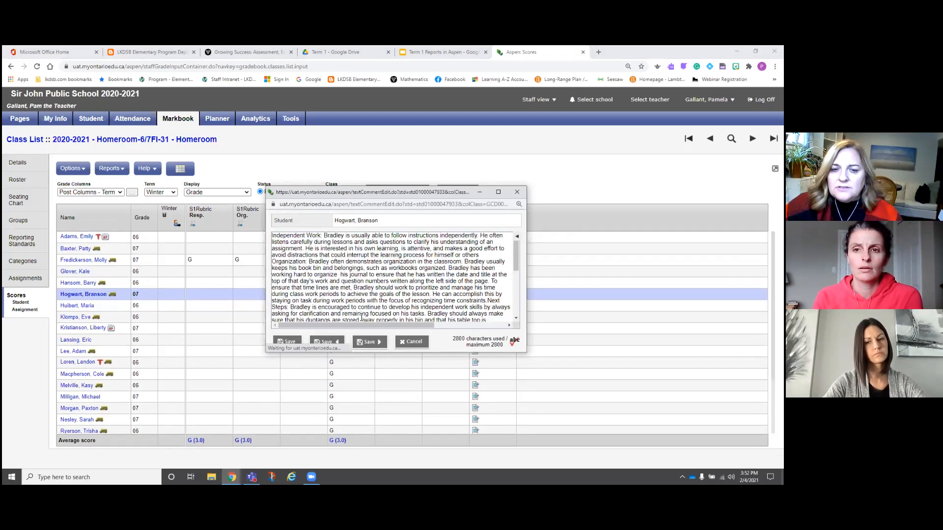
scroll(361, 317, "down", 1)
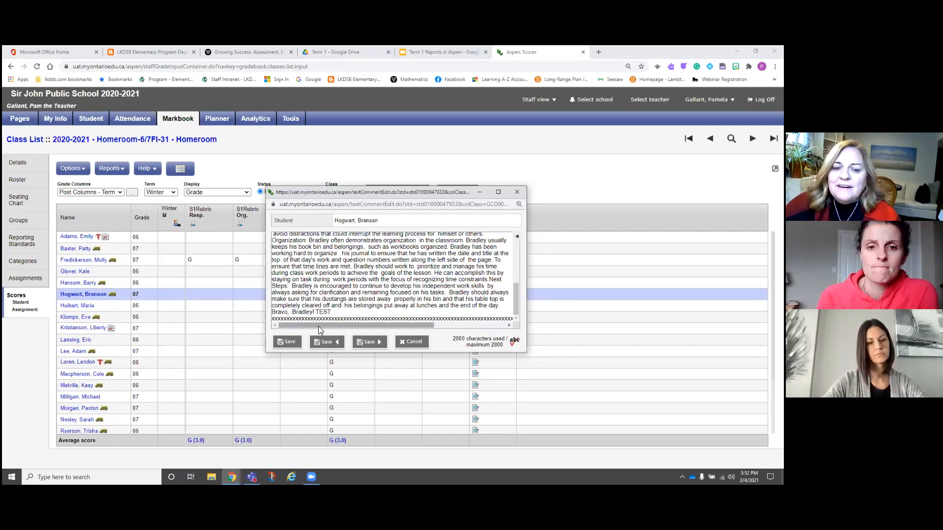
scroll(448, 262, "up", 1)
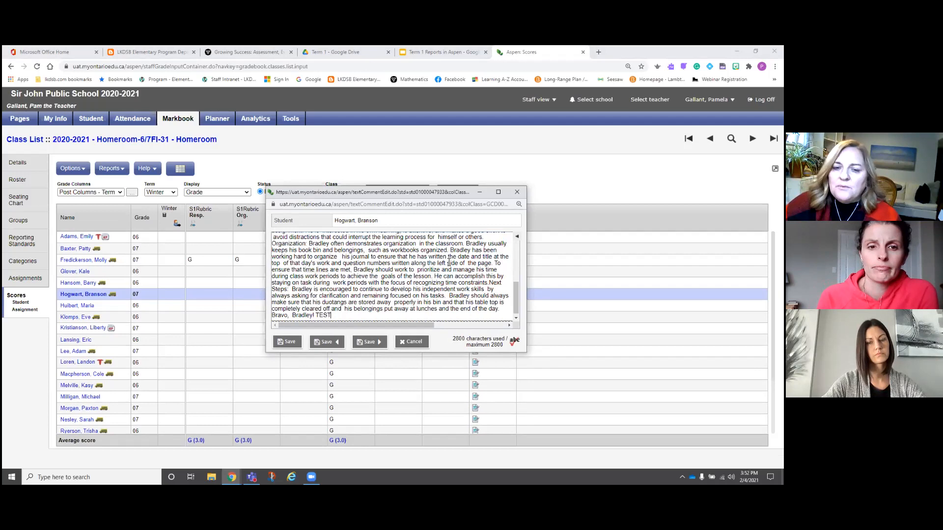
scroll(448, 262, "up", 1)
scroll(433, 256, "up", 1)
scroll(433, 255, "down", 2)
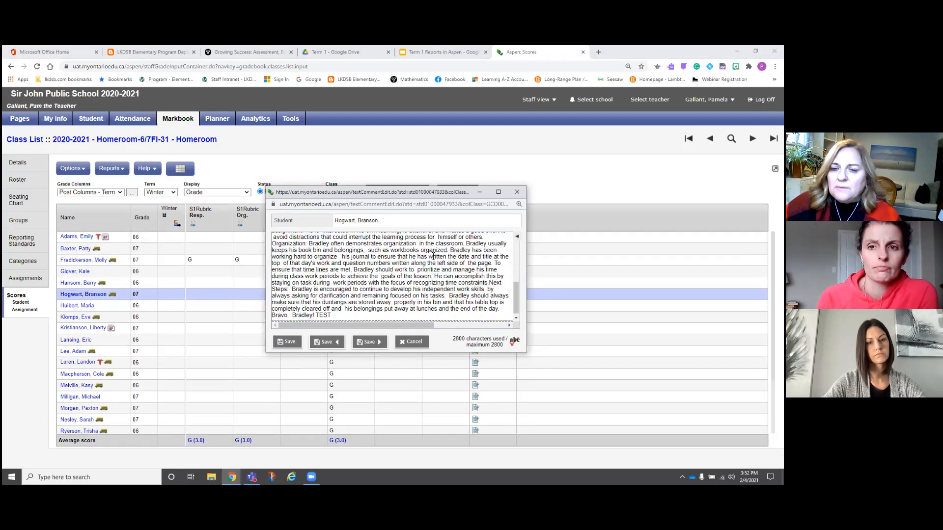
scroll(433, 256, "up", 2)
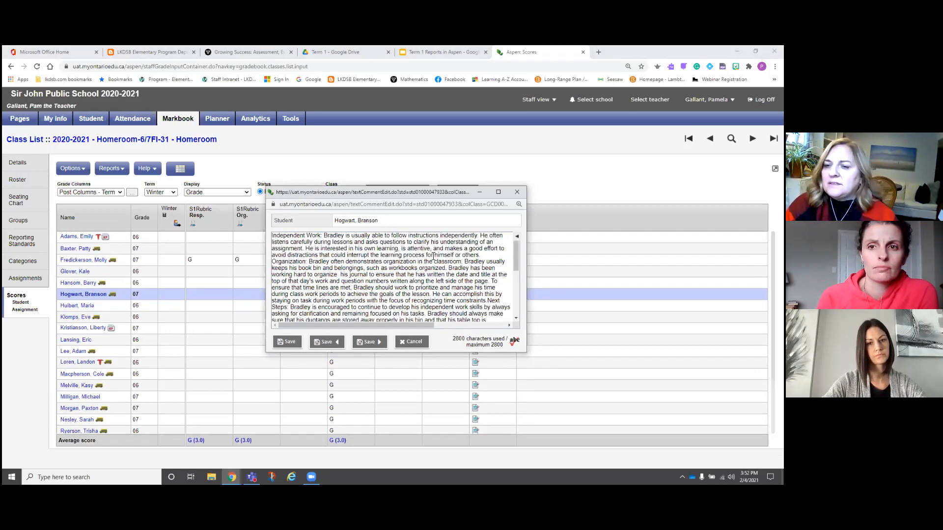
scroll(434, 255, "down", 5)
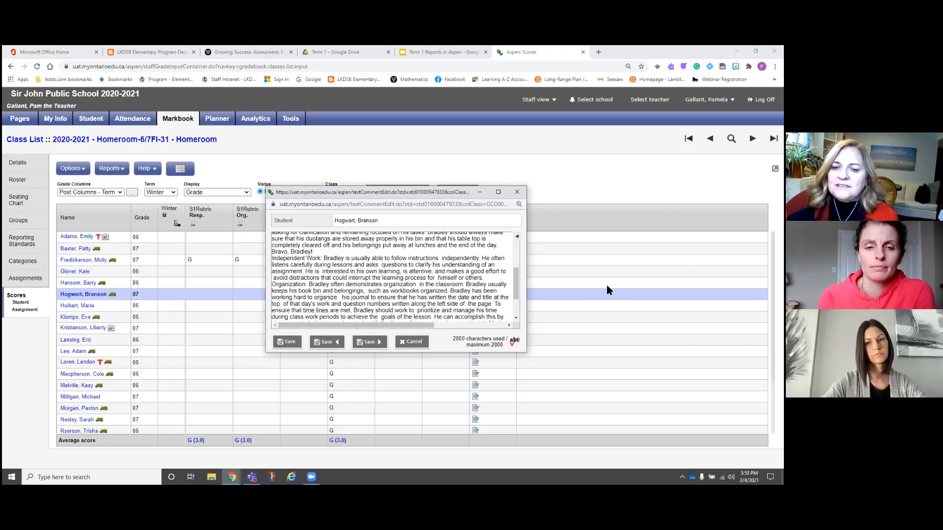
left_click(518, 192)
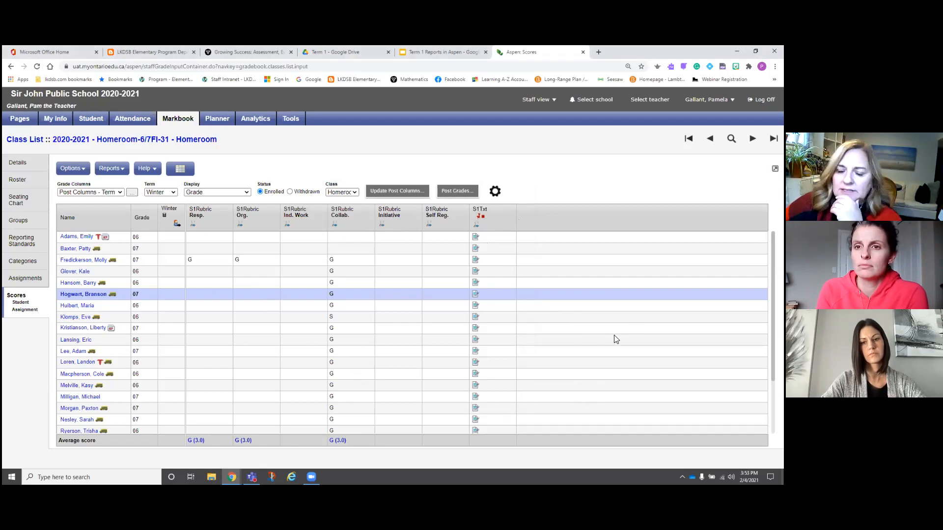
scroll(616, 338, "down", 3)
scroll(616, 339, "up", 3)
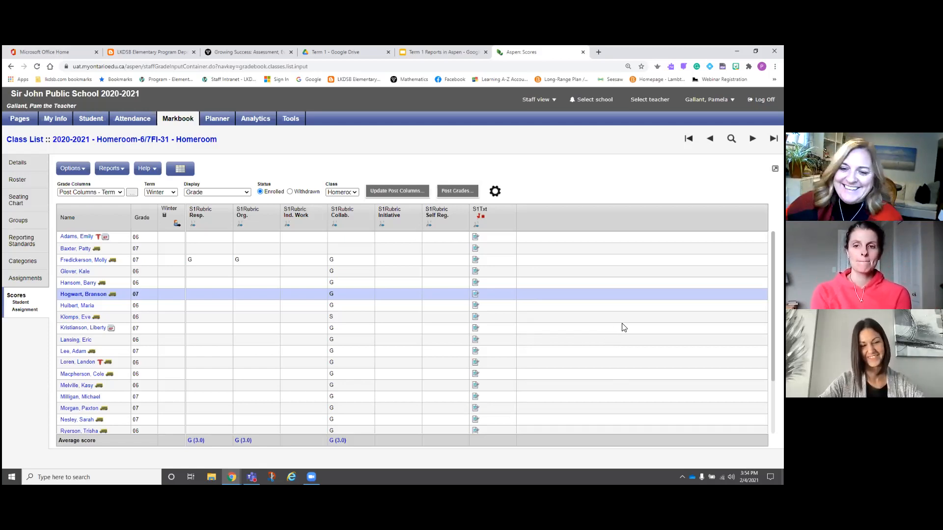
- Open the codes of the Comments bank and dismiss its advanced filter
scroll(626, 326, "down", 1)
scroll(411, 332, "up", 1)
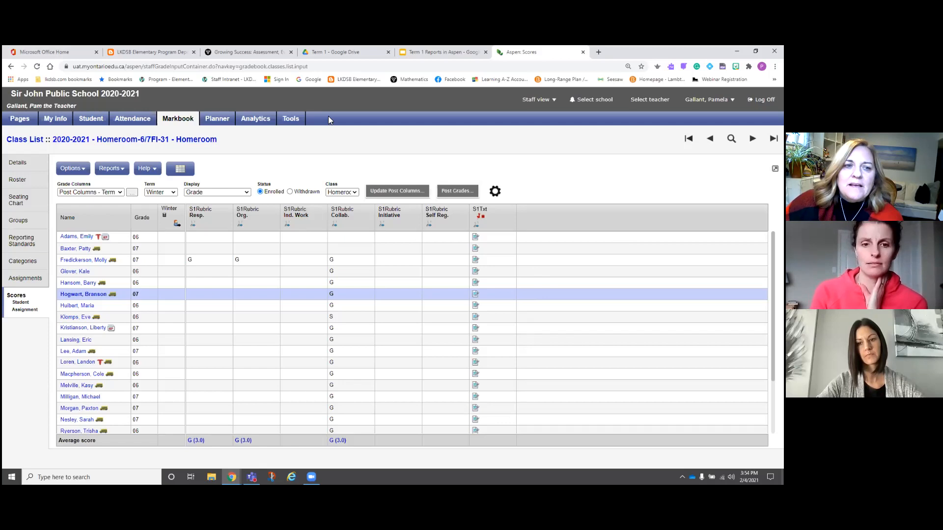
left_click(291, 119)
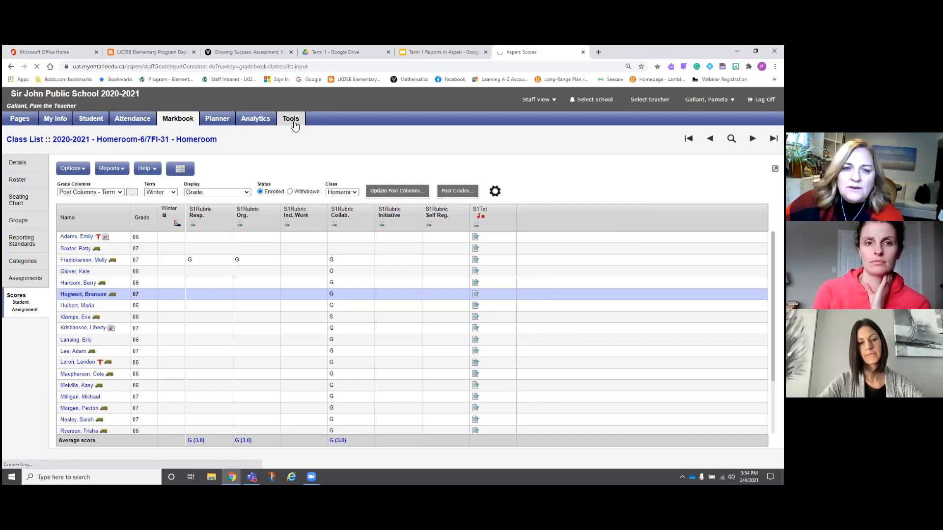
left_click(26, 223)
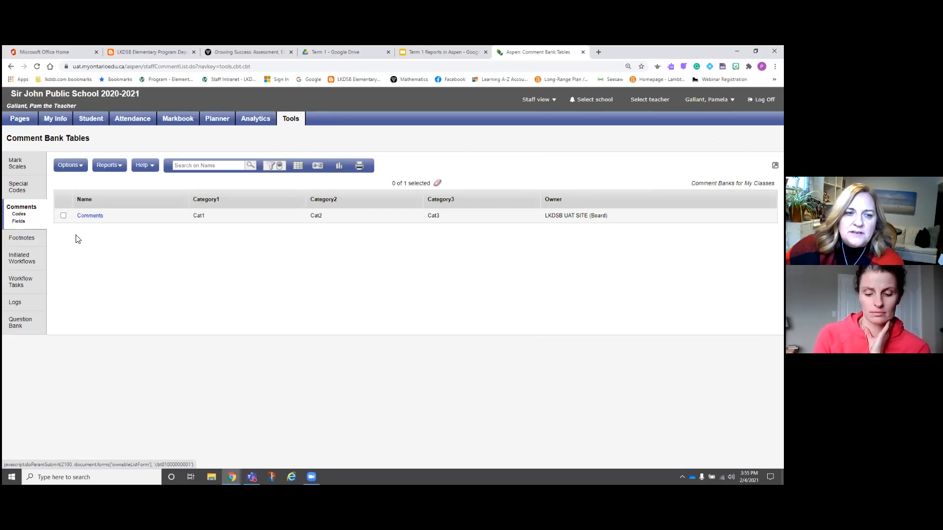
left_click(93, 217)
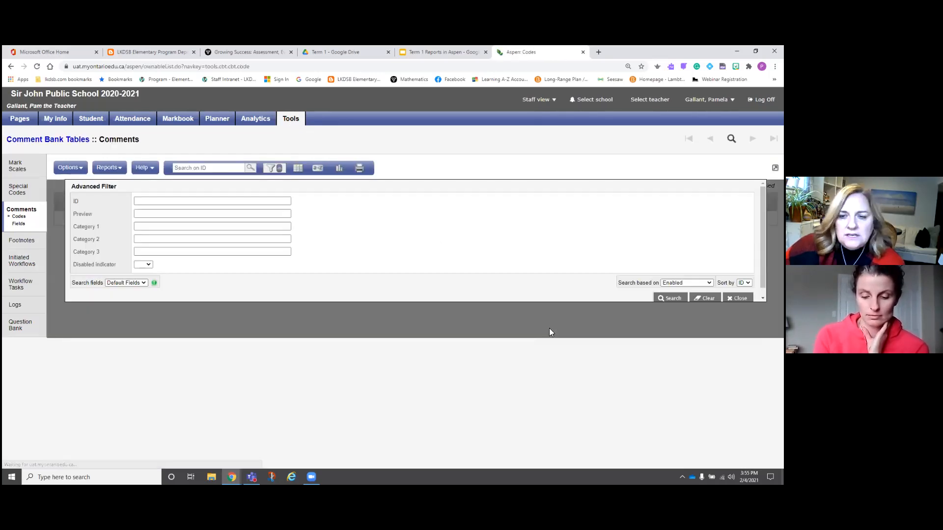
left_click(357, 314)
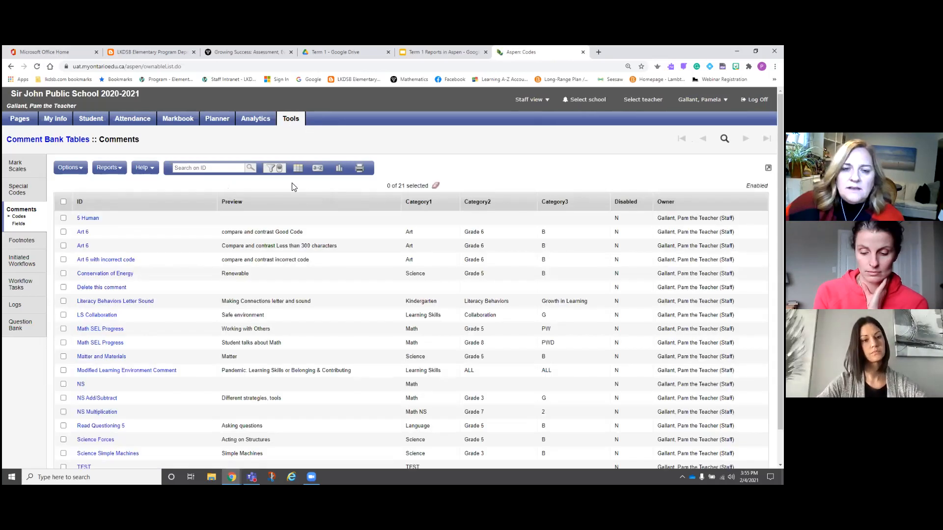
- Filter the comment bank to show All Codes, including the board's comments
left_click(270, 168)
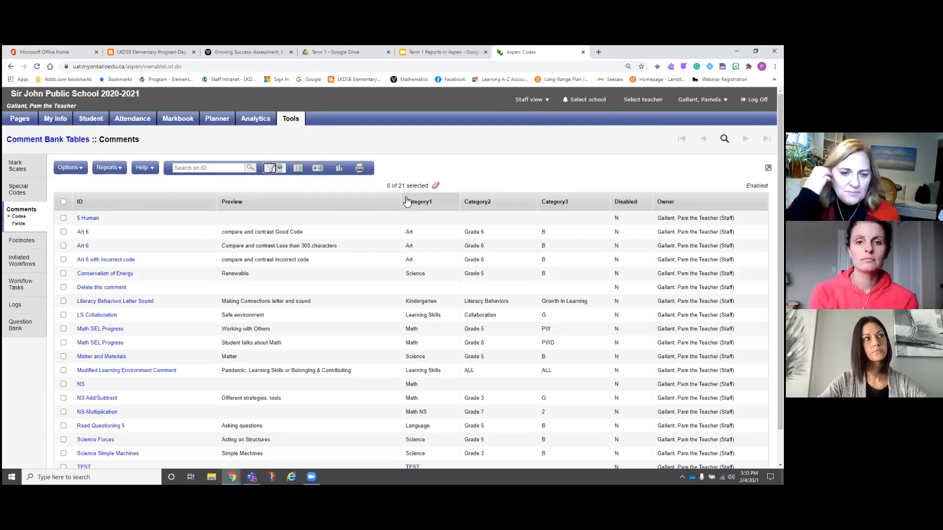
left_click(270, 169)
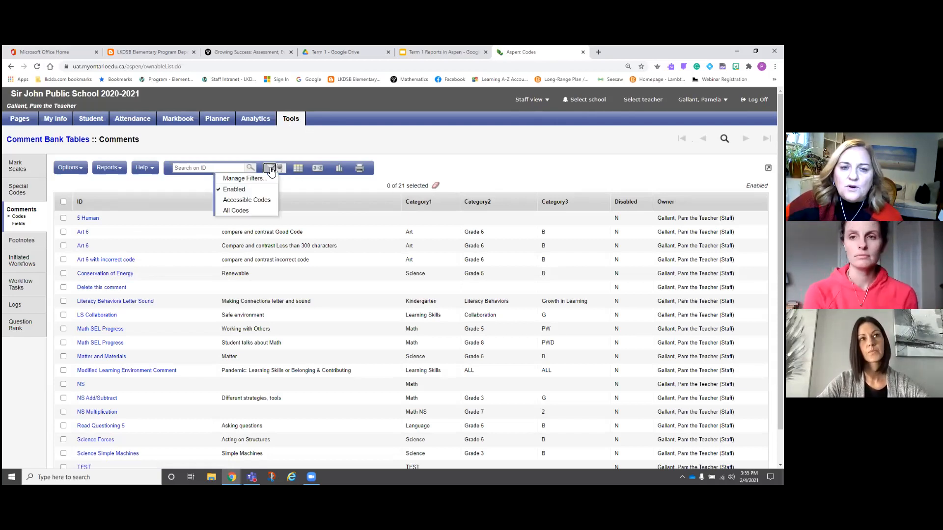
left_click(252, 215)
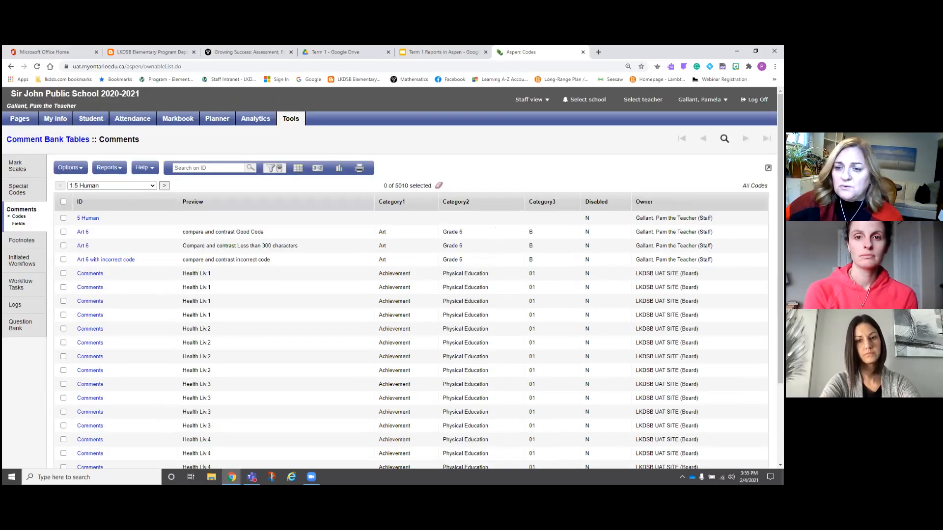
- Filter the comment bank back to Enabled codes and look through the teacher's own comments and their categories
left_click(271, 168)
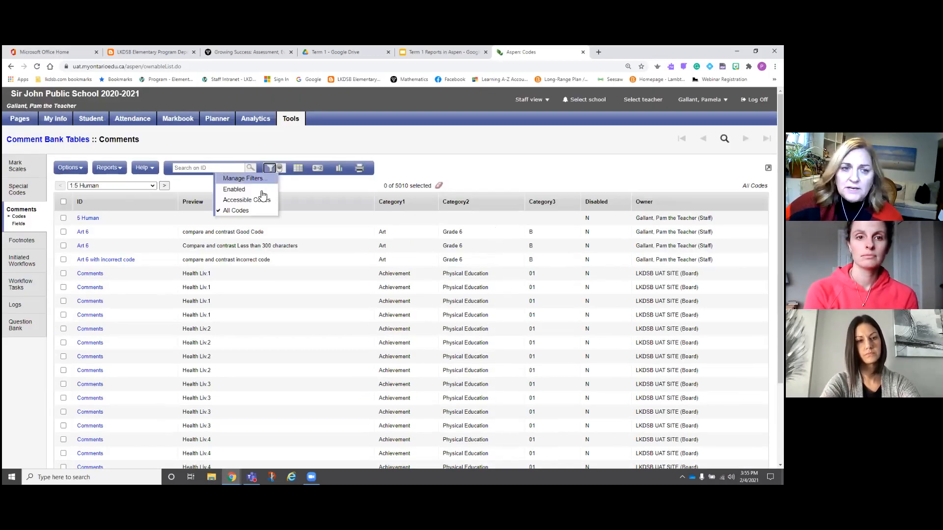
left_click(257, 191)
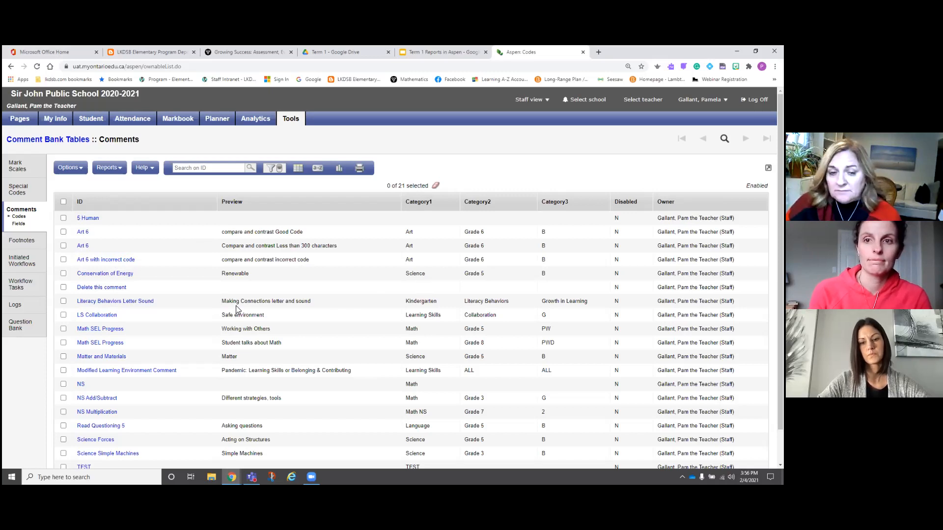
scroll(537, 268, "down", 1)
scroll(538, 272, "down", 1)
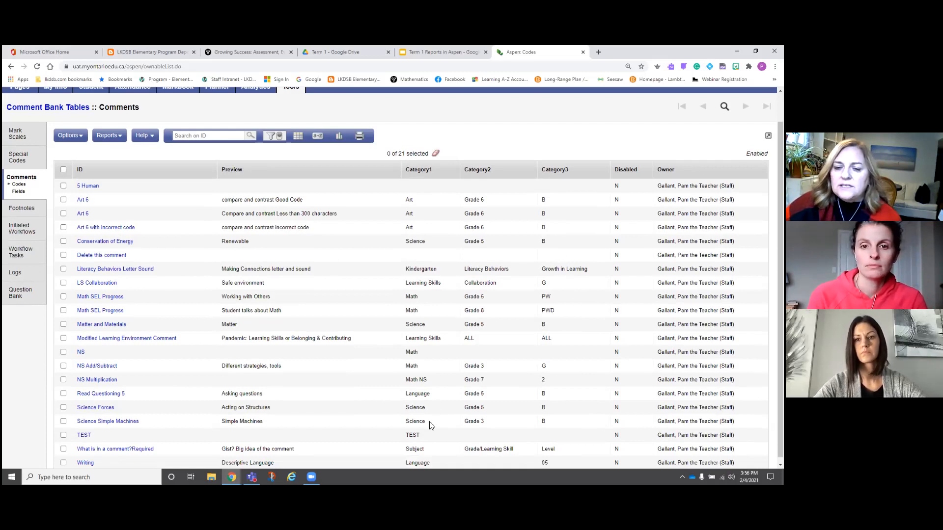
scroll(438, 231, "up", 1)
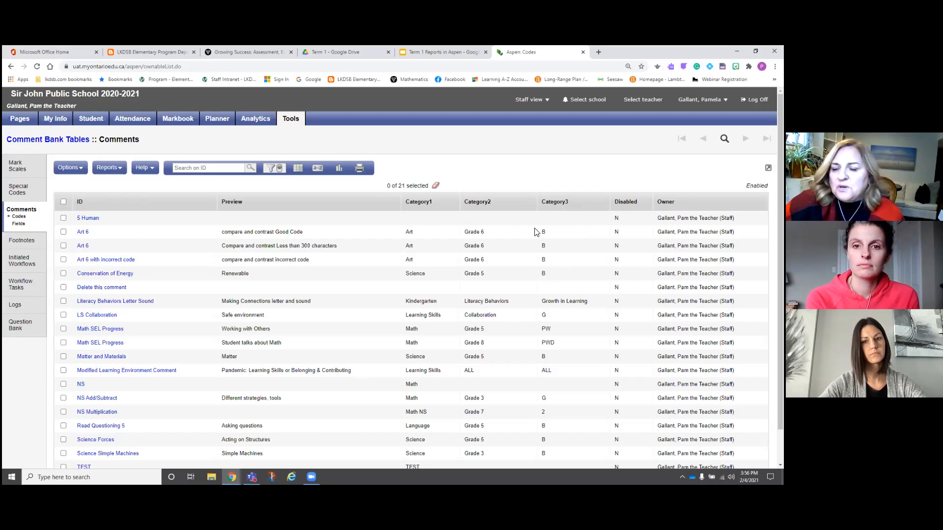
- Return to the markbook scores and switch the class to SCI06-6/7FI-31
left_click(180, 125)
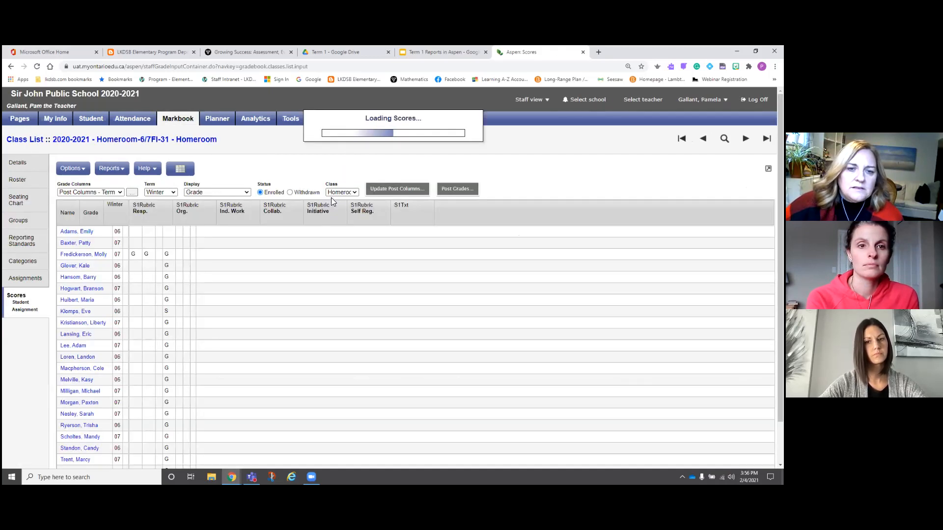
left_click(355, 193)
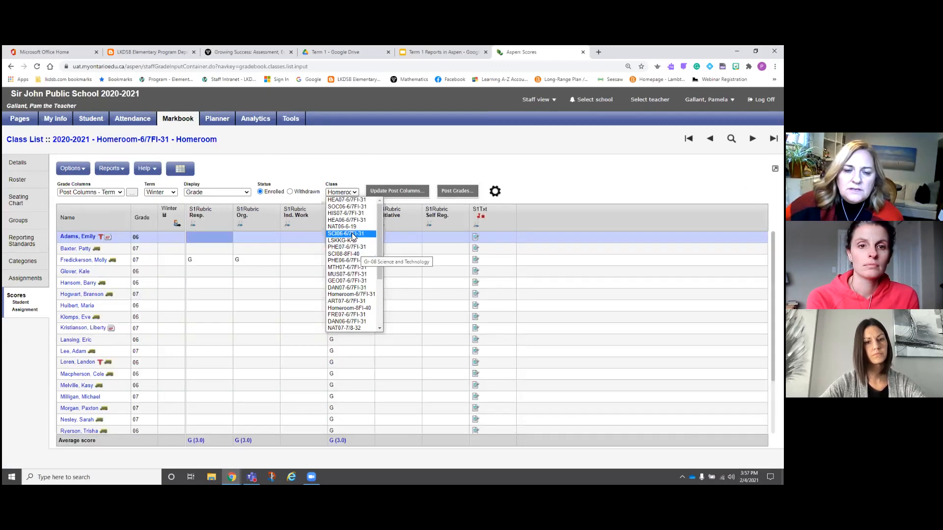
left_click(353, 235)
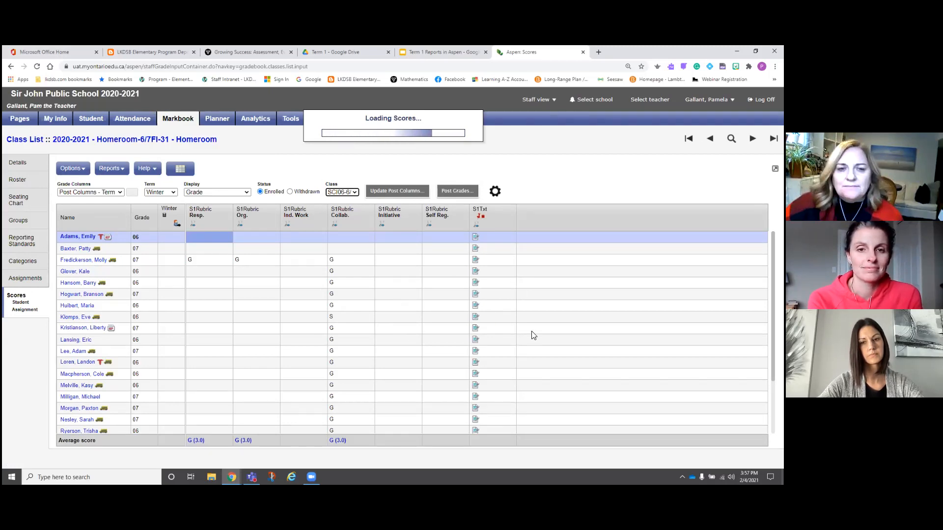
scroll(534, 336, "down", 3)
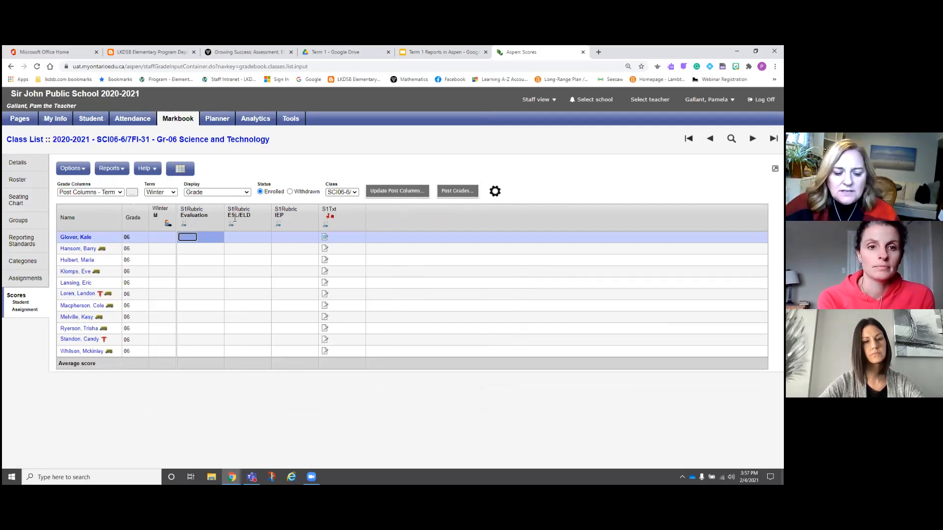
- Enter B as the S1Rubric Evaluation grade for the first two listed students
left_click(326, 240)
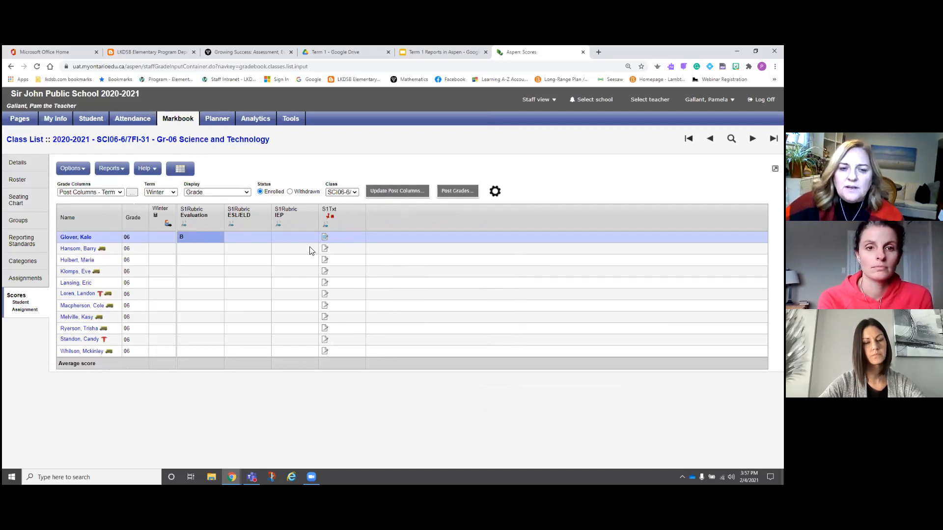
left_click(193, 249)
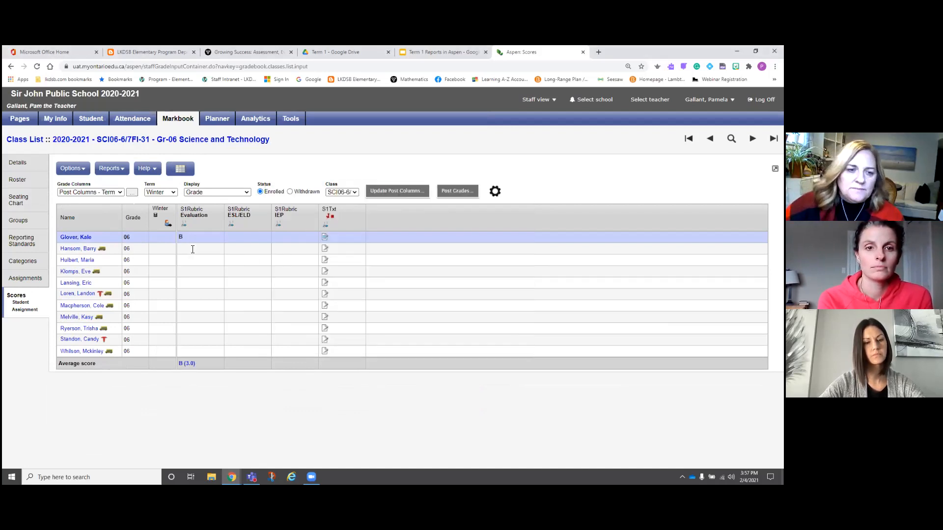
left_click(192, 250)
type("B")
- Insert the Science bank comment "Acting on Structures" into the second listed student's S1Txt comment, save it, and advance to the following student
left_click(325, 249)
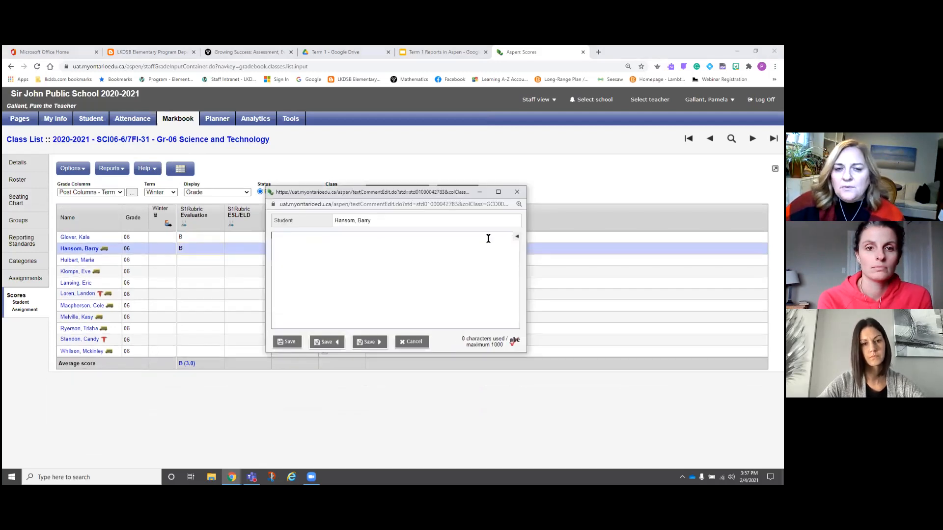
left_click(517, 237)
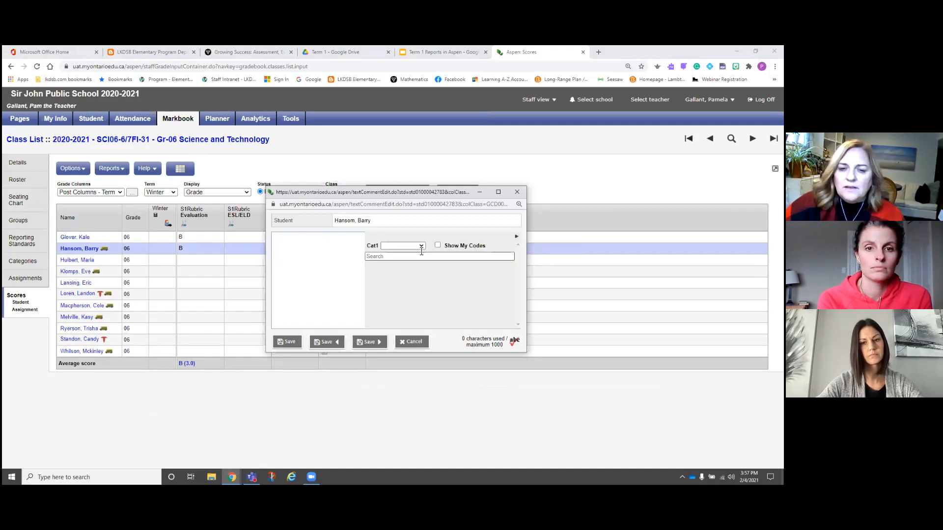
left_click(422, 244)
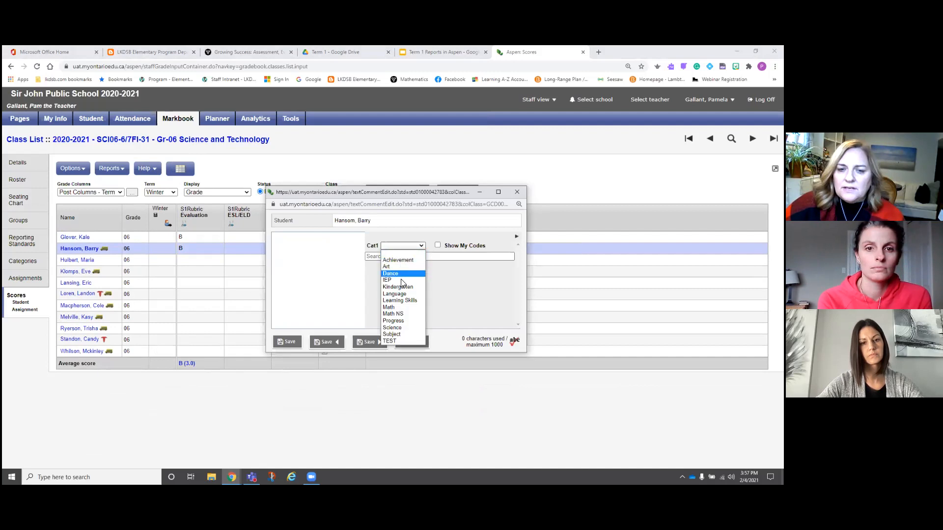
left_click(400, 329)
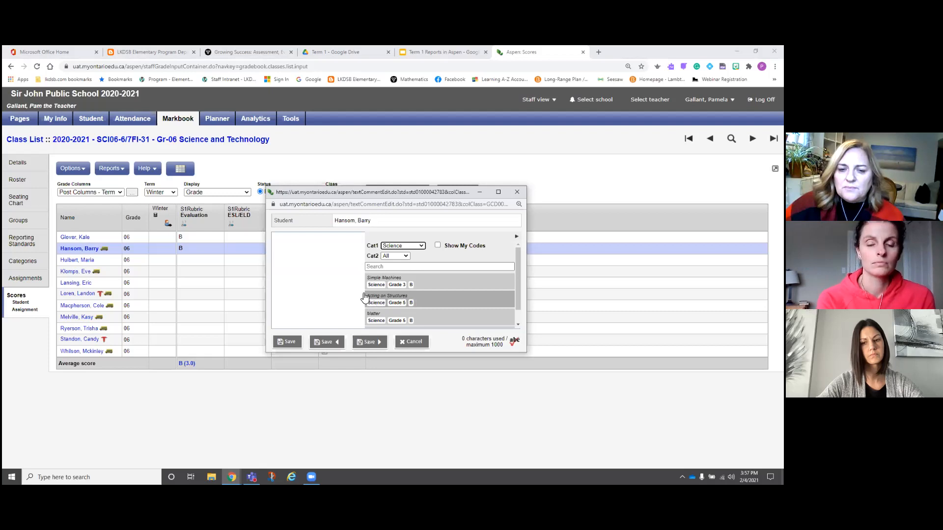
left_click(397, 302)
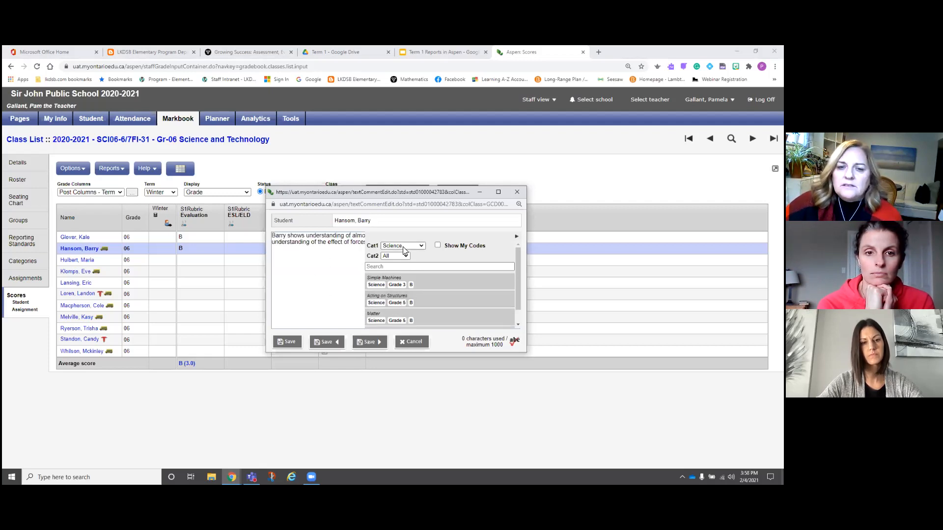
left_click(517, 237)
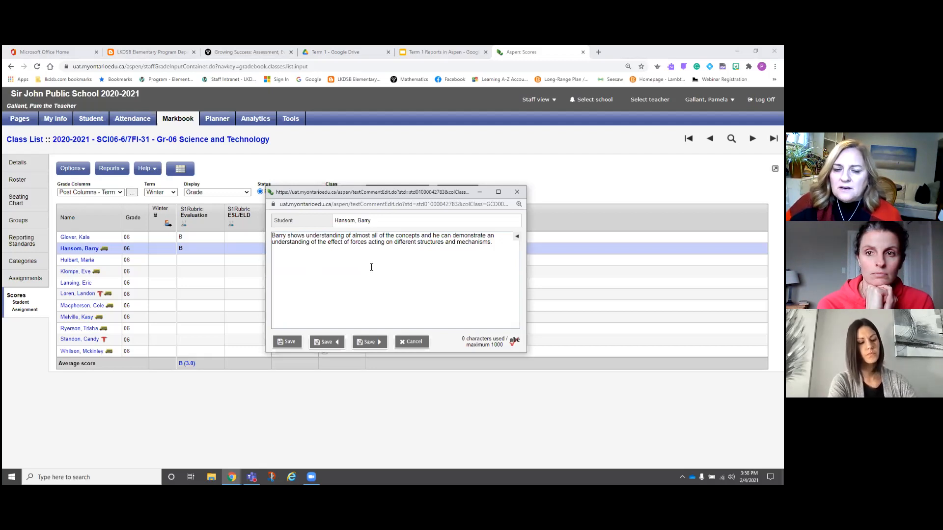
left_click(381, 347)
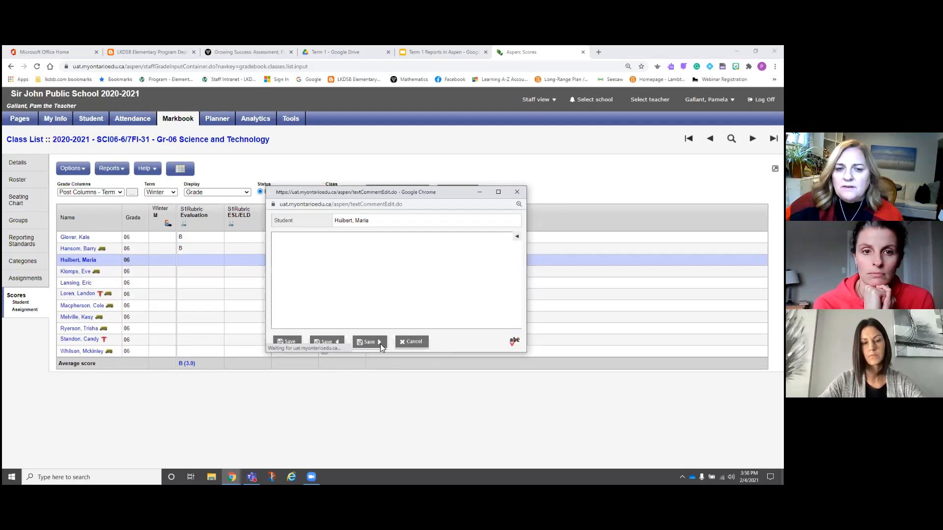
- Advance to the fifth listed student, insert the Science bank comment "Acting on Structures", save it, and close the comment editor
left_click(381, 343)
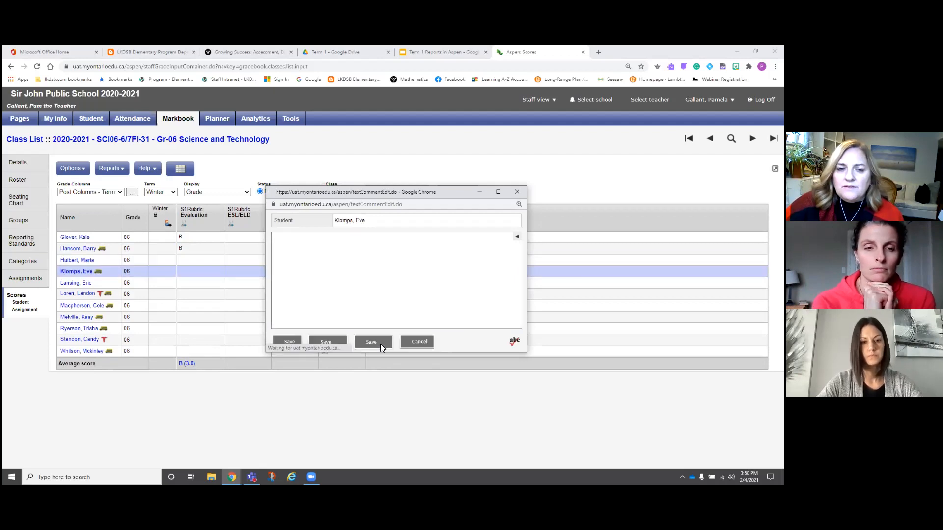
left_click(517, 239)
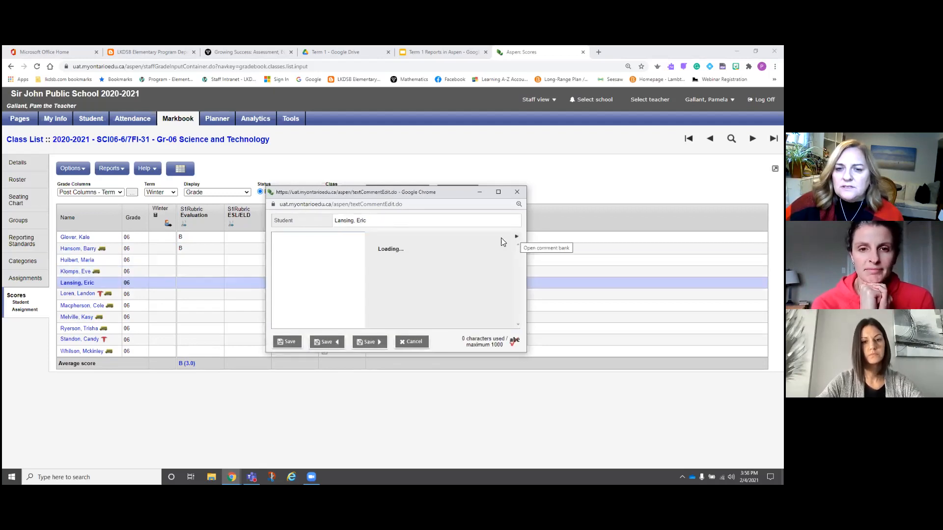
left_click(421, 246)
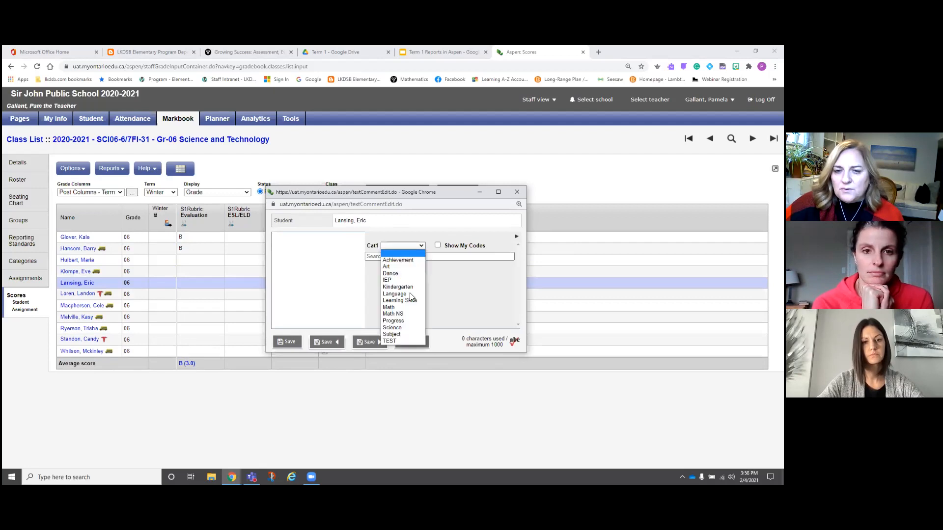
left_click(402, 328)
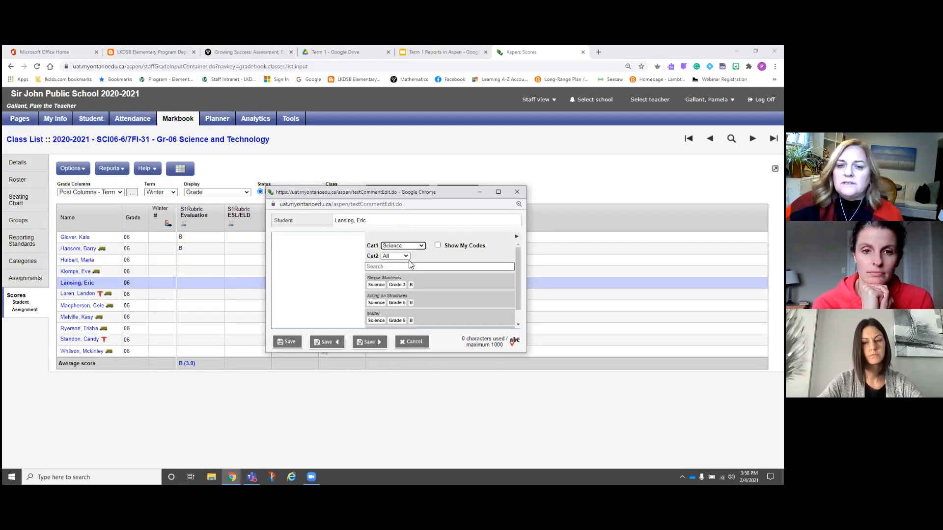
left_click(415, 302)
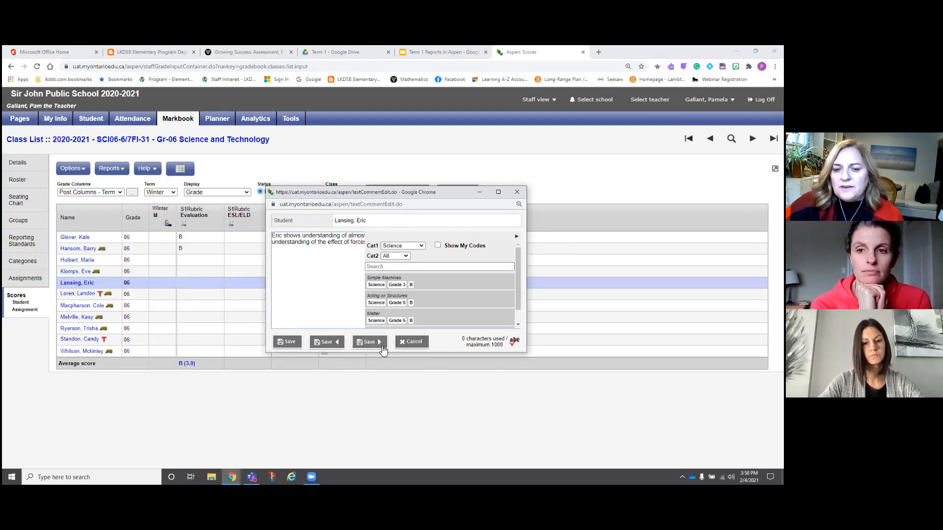
left_click(369, 342)
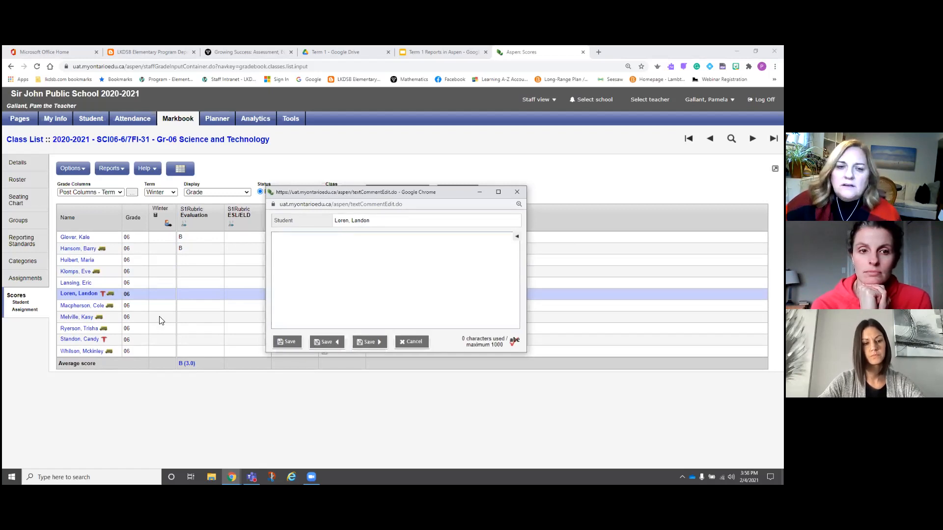
left_click(518, 193)
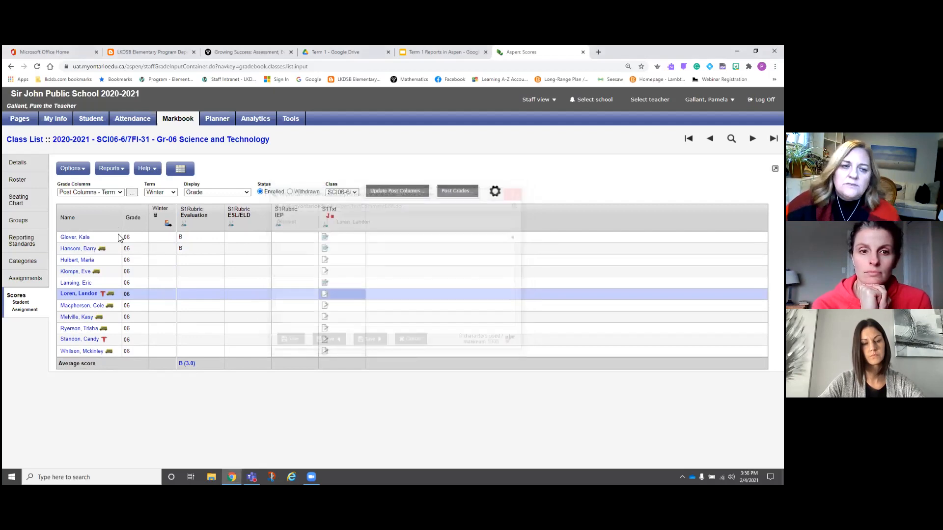
- Open the first listed student's single student view, then open the Winter Narrative comment and close it
left_click(76, 238)
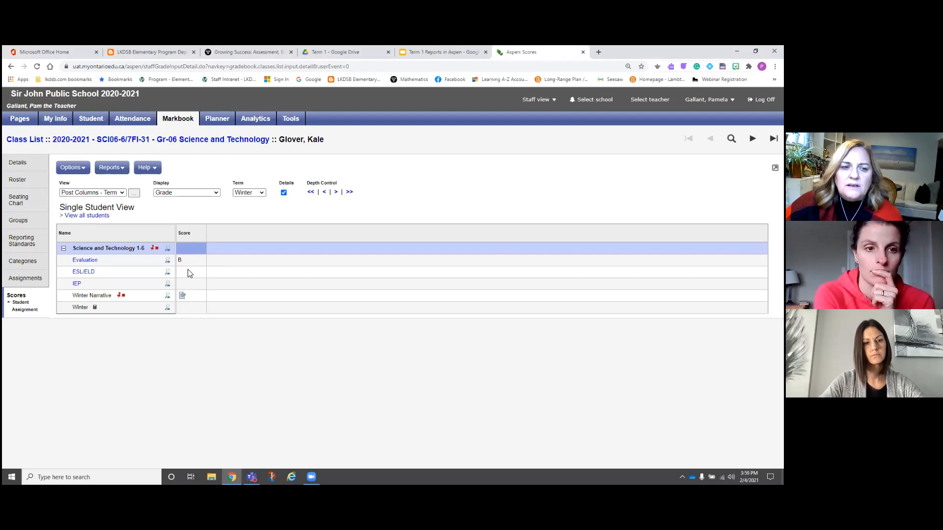
left_click(183, 297)
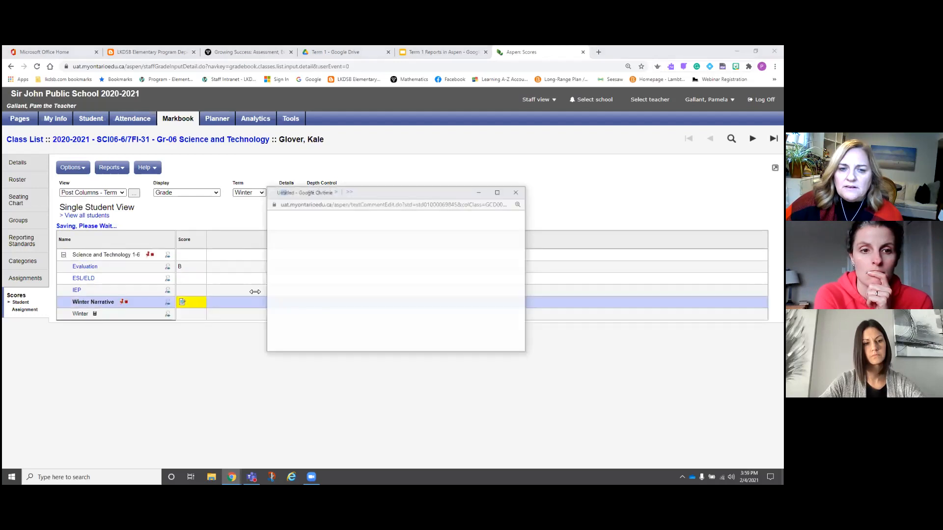
left_click(239, 336)
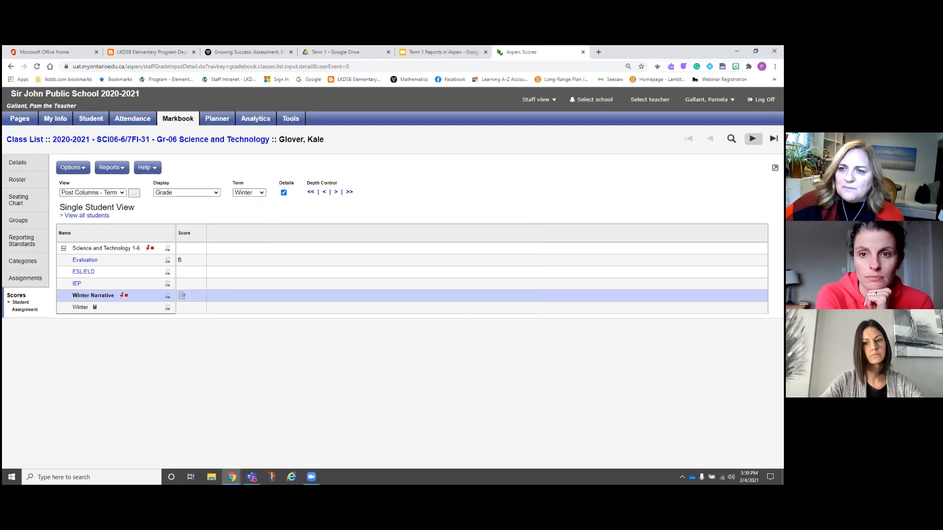
- Advance to the third listed student's Science and Technology view, then open the Winter Narrative comment and close it
left_click(753, 139)
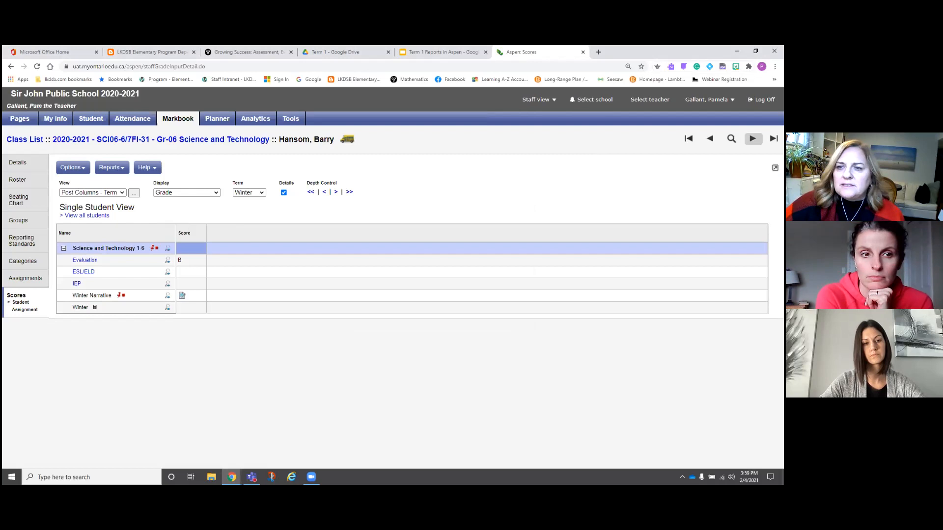
left_click(752, 139)
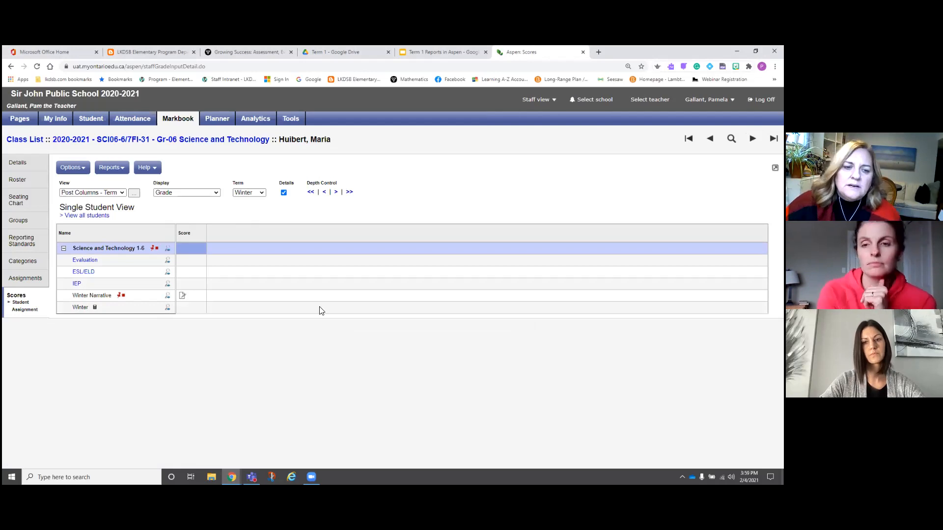
left_click(182, 296)
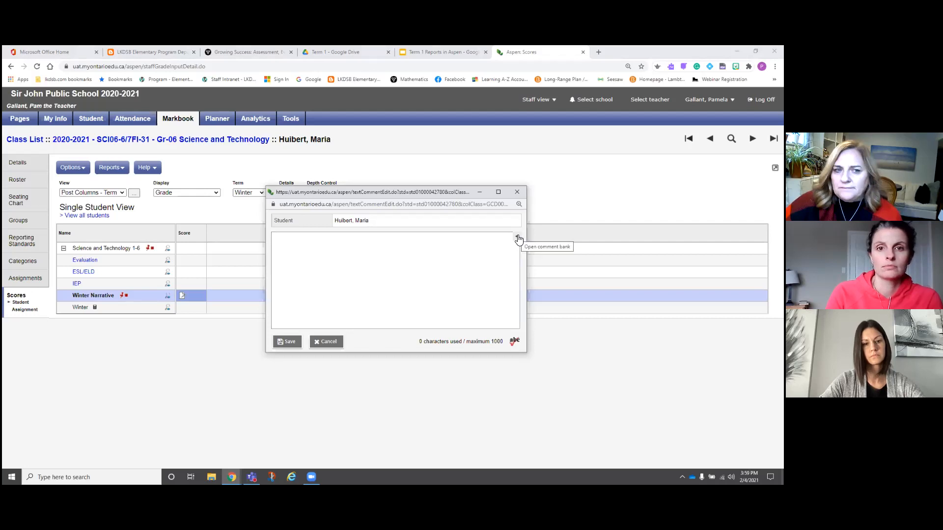
left_click(318, 382)
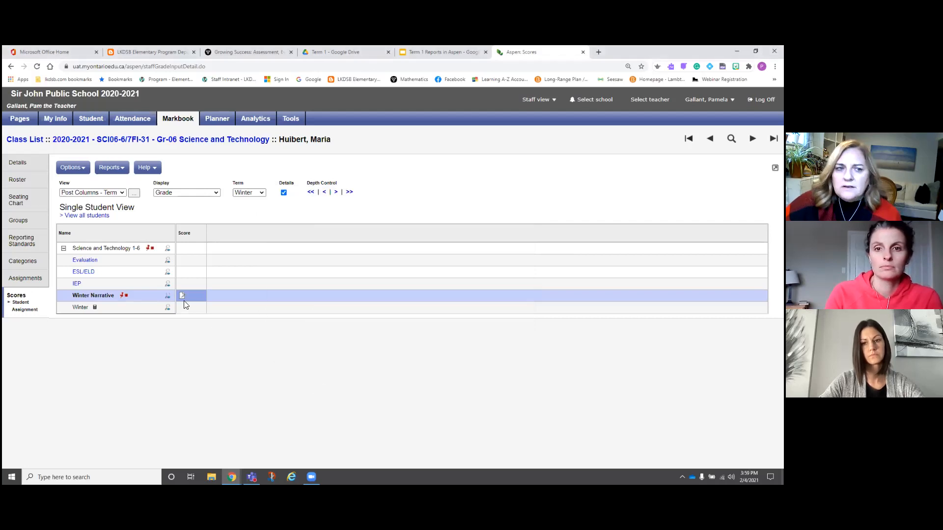
left_click(111, 167)
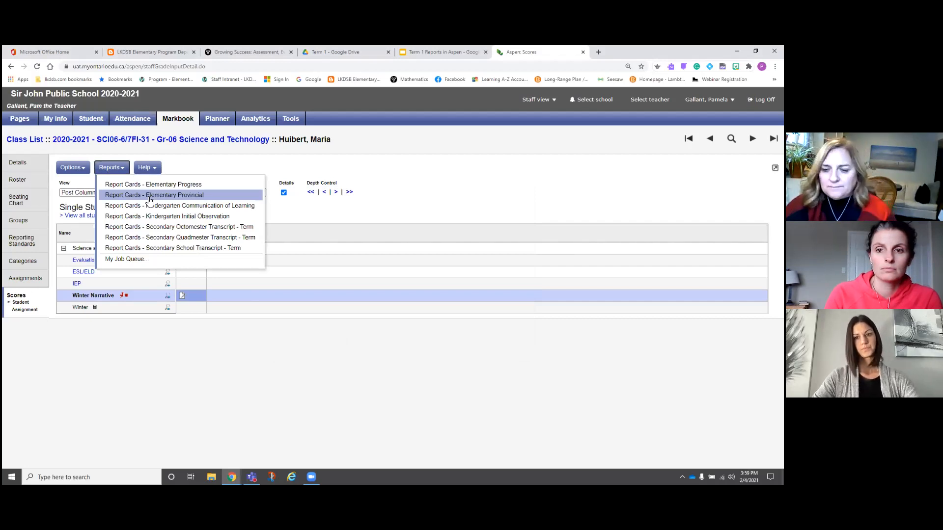
left_click(315, 350)
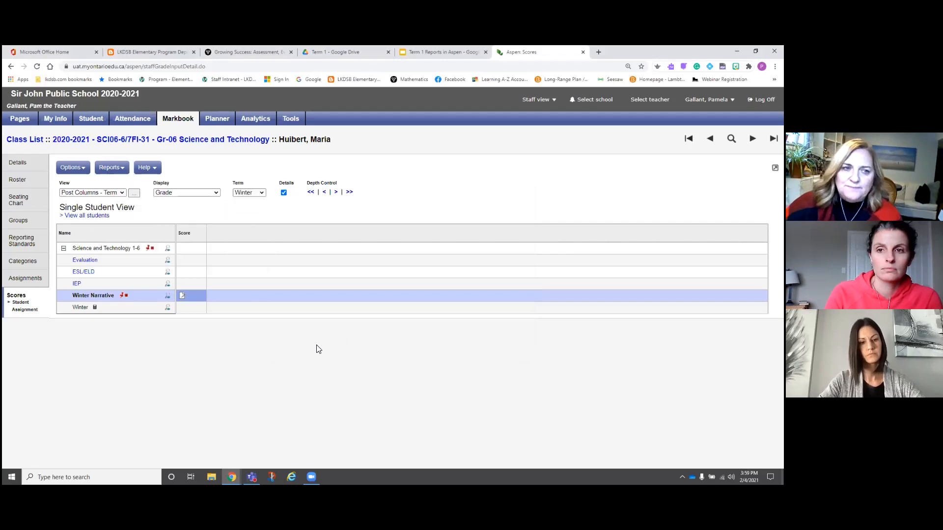
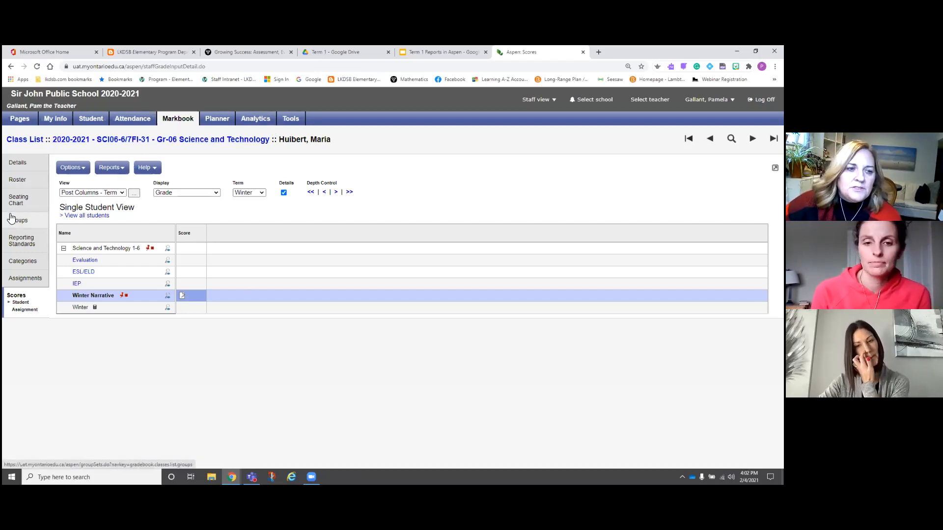
- Return to the class list and reopen the scores for the Grade 6 Science and Technology class
left_click(33, 141)
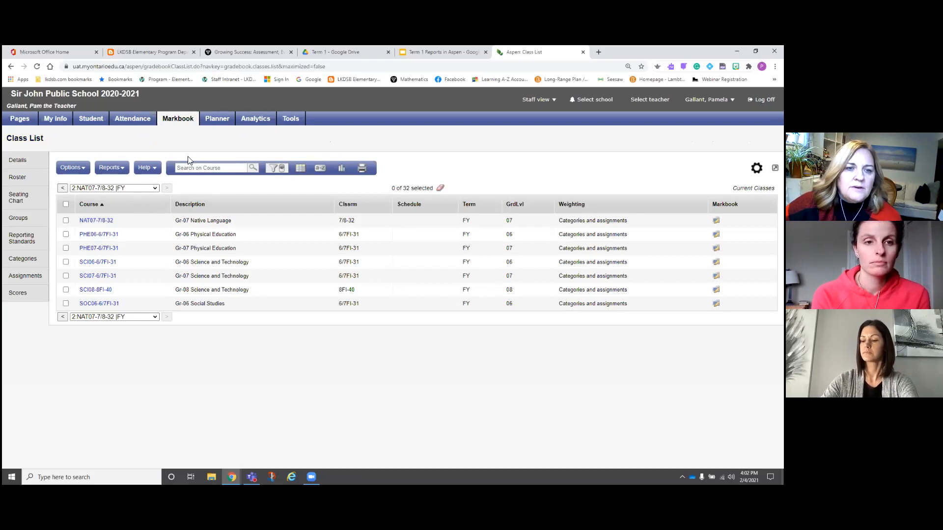
left_click(184, 123)
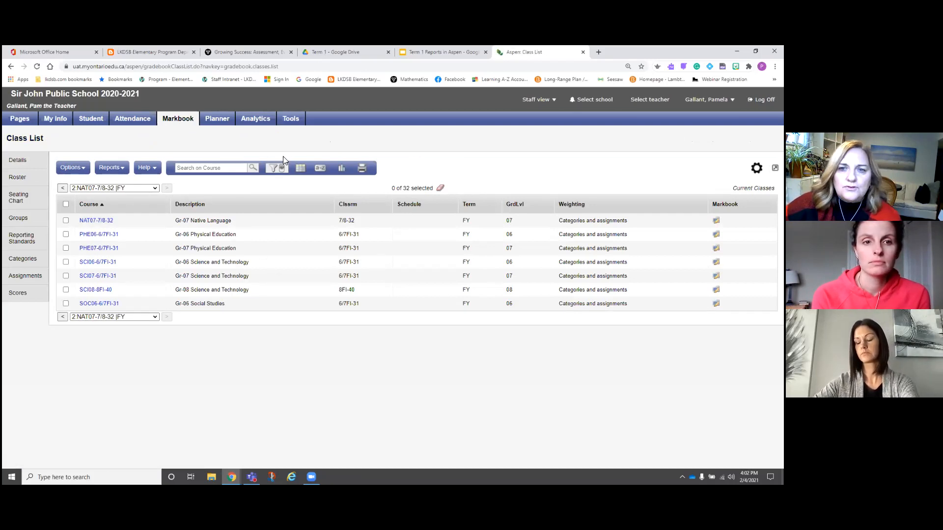
left_click(19, 293)
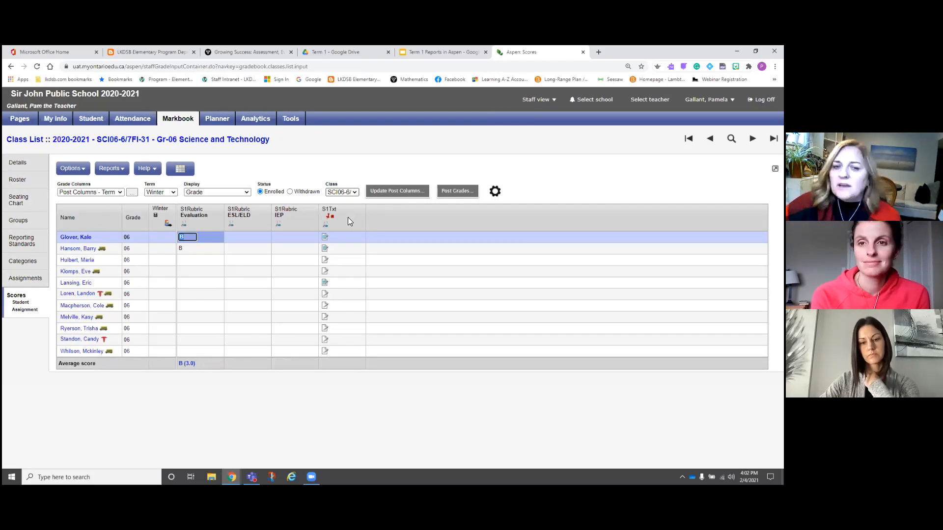
- Look through the available classes and switch the scores to the Grade 6 Dance class, DAN06-6/7FI-31
left_click(356, 193)
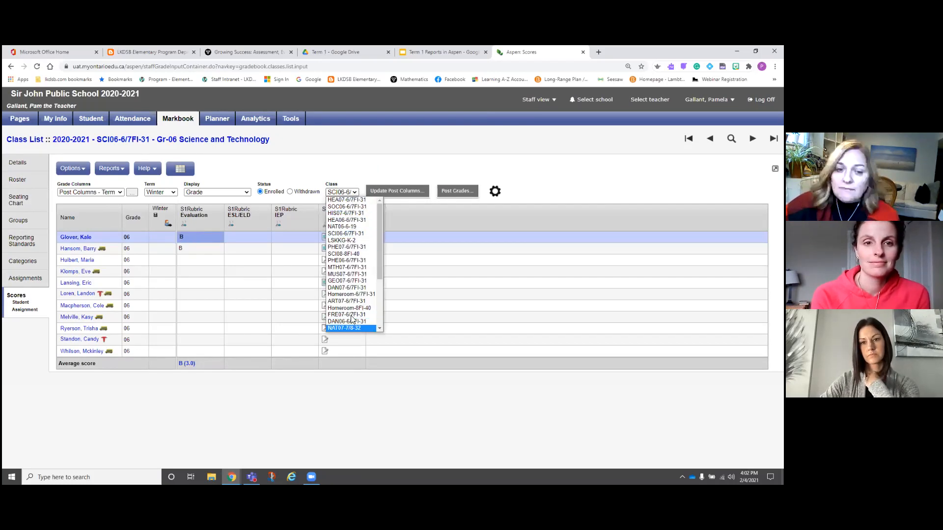
scroll(346, 238, "down", 3)
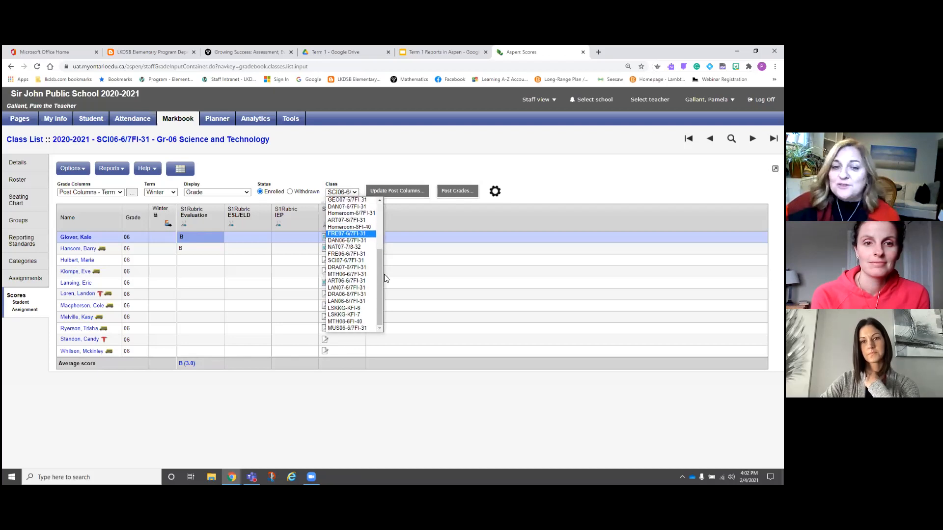
scroll(366, 211, "up", 3)
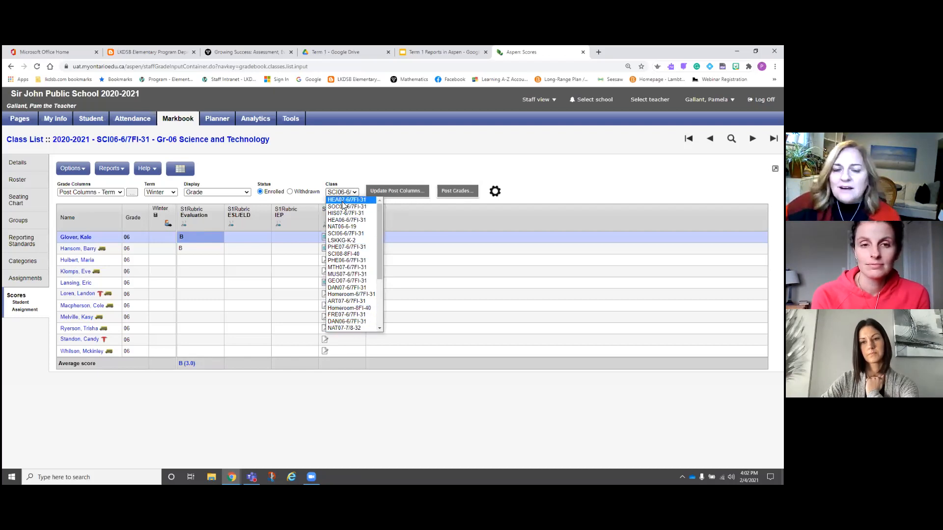
scroll(339, 255, "down", 3)
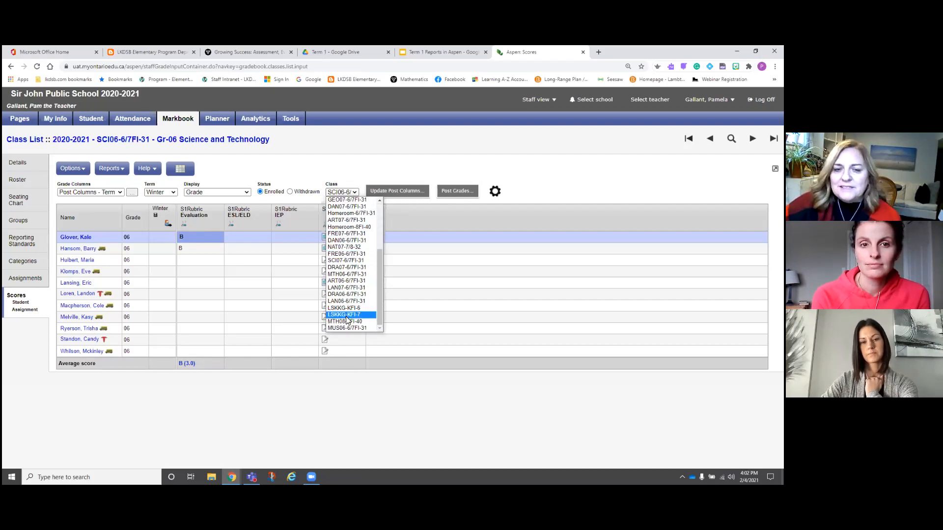
scroll(346, 316, "up", 3)
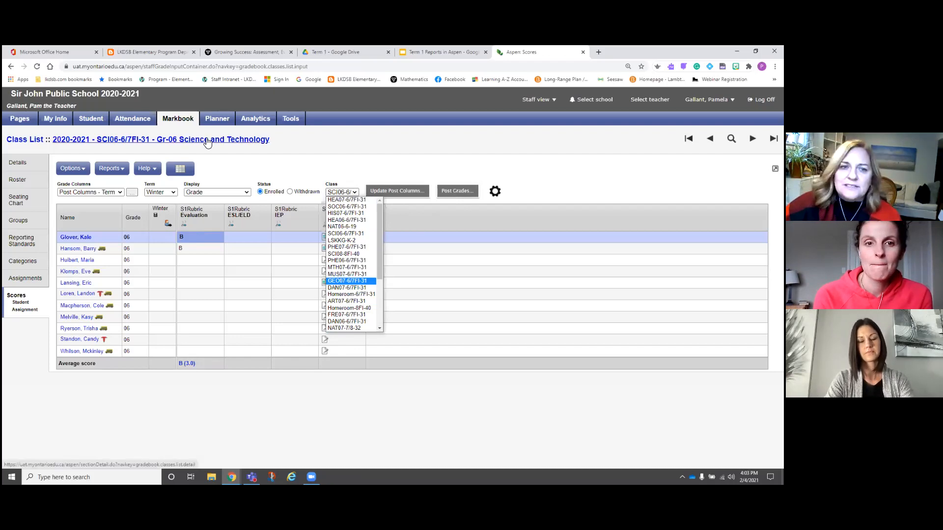
left_click(752, 138)
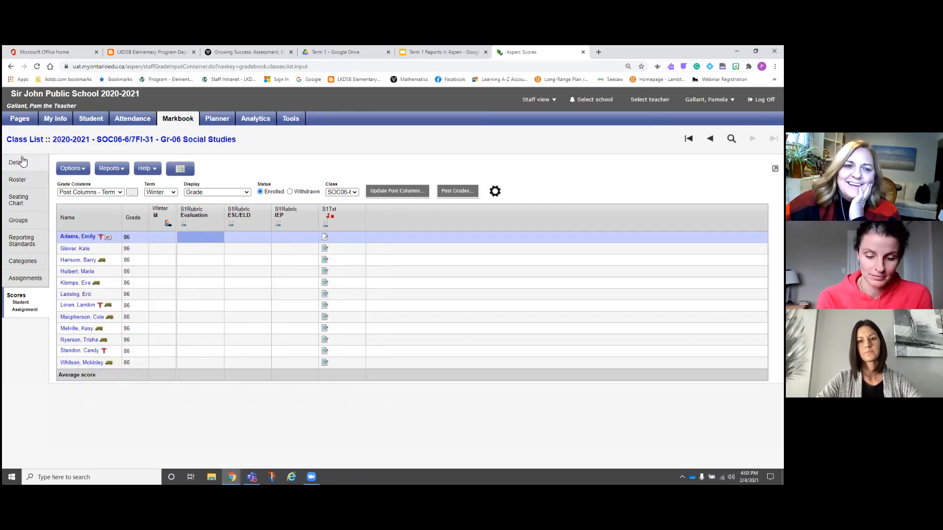
left_click(354, 192)
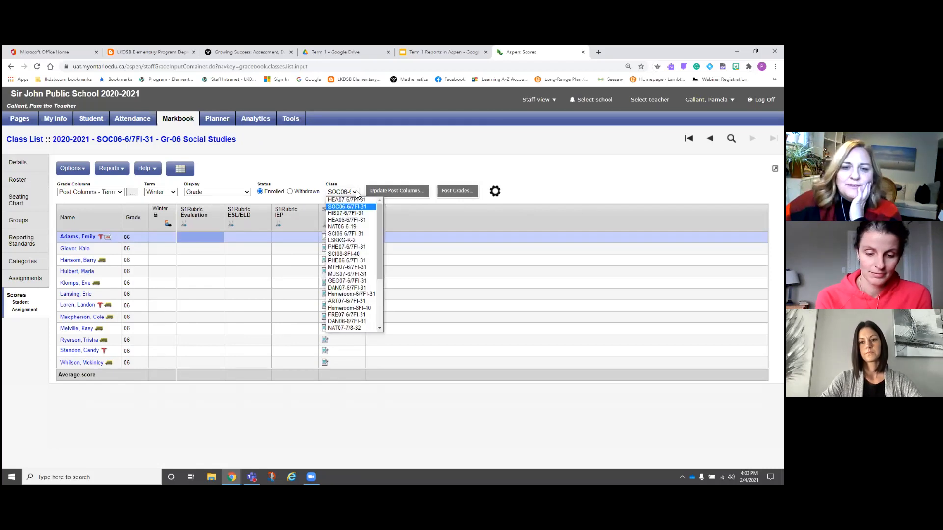
left_click(340, 322)
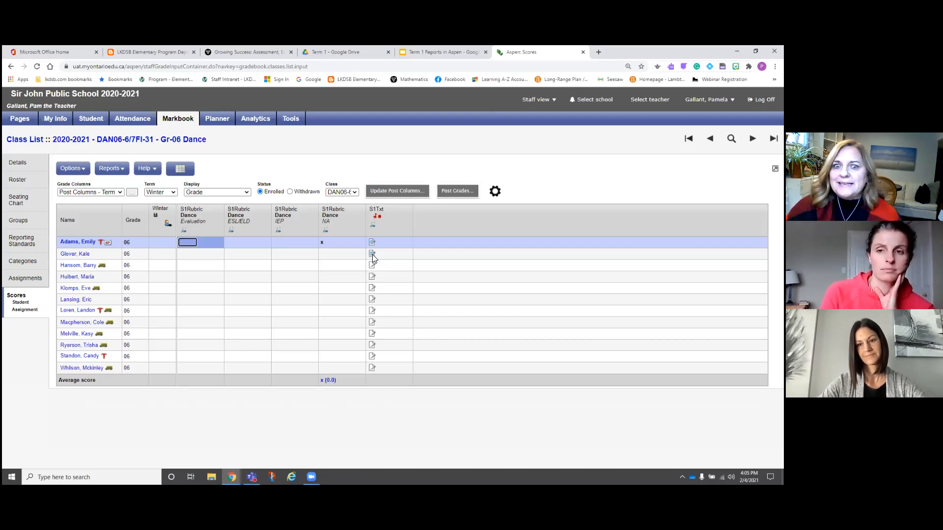
- Open the Dance S1Txt comments of the second and third listed students in turn, closing each without changes
left_click(373, 256)
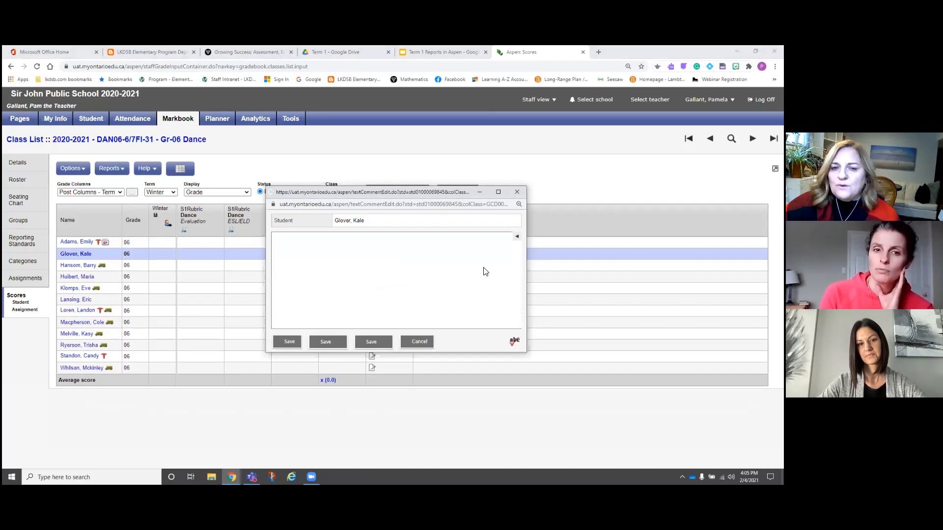
left_click(517, 191)
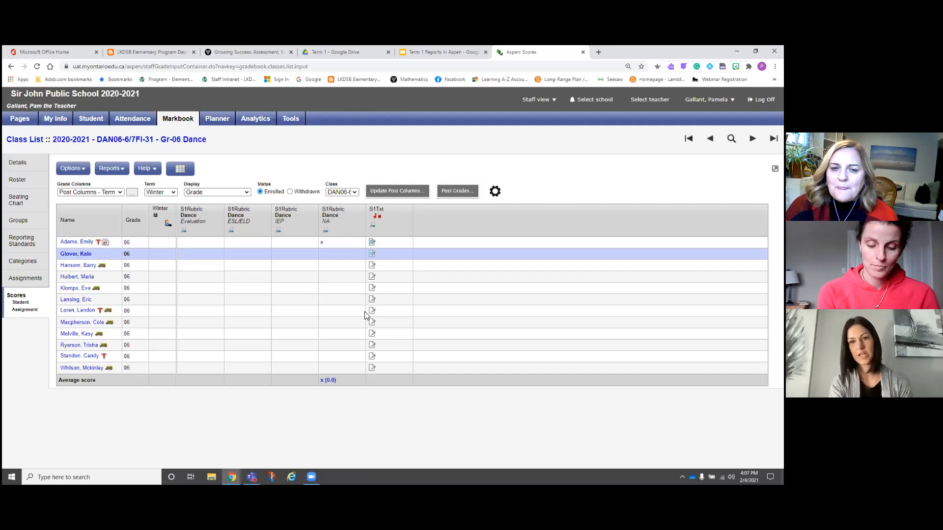
left_click(371, 265)
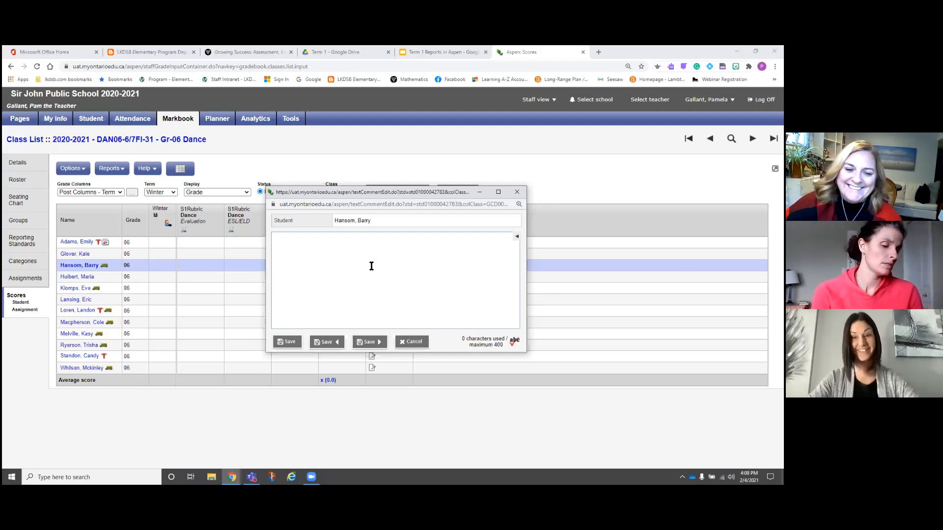
left_click(518, 193)
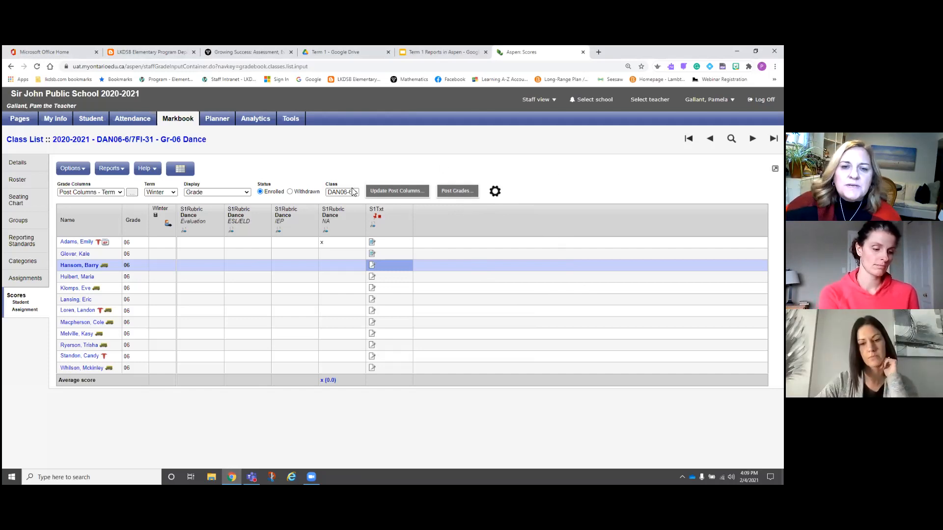
- Open the comment bank entry "Art 6 with incorrect code" and highlight the first-name placeholder at the start of its code
left_click(112, 169)
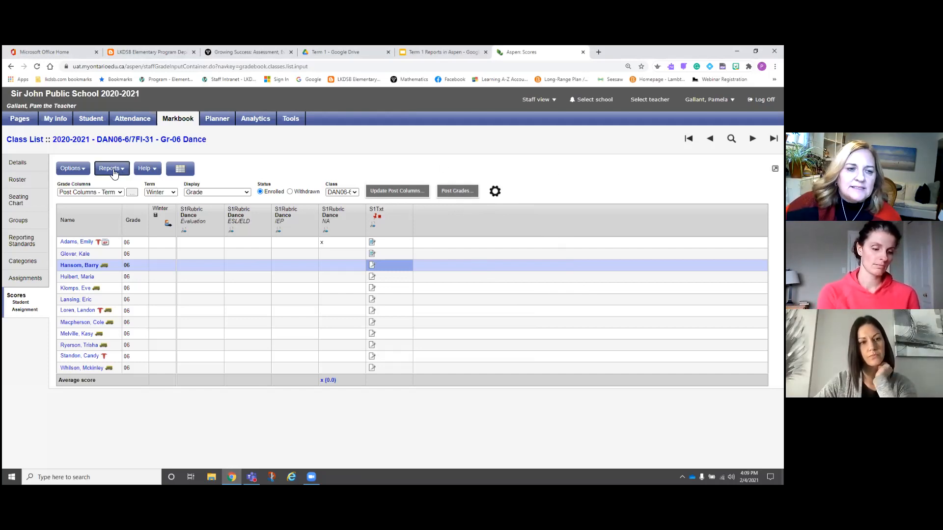
left_click_drag(248, 164, 294, 129)
left_click(291, 126)
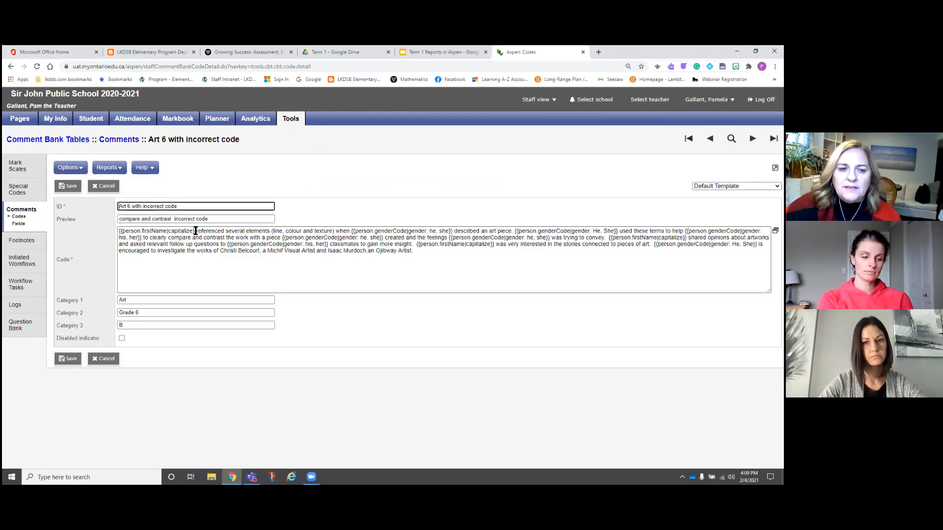
left_click_drag(195, 233, 112, 234)
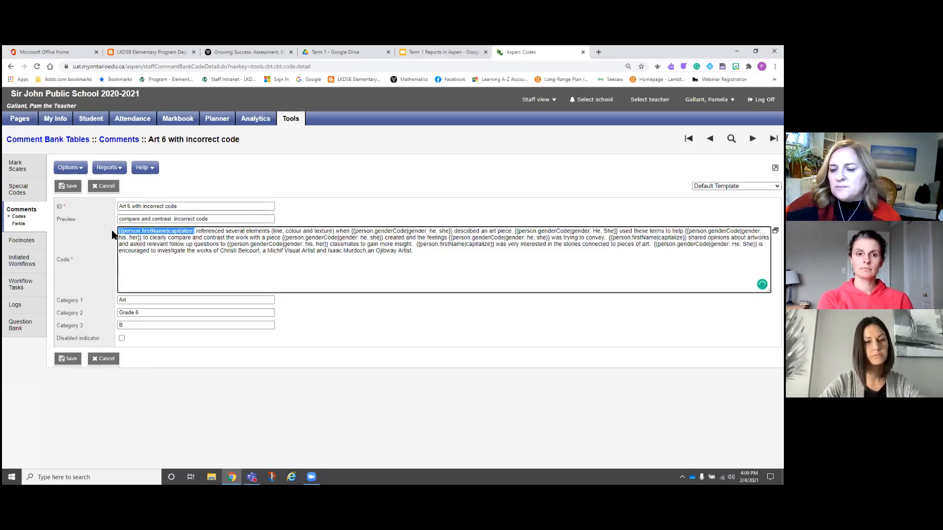
left_click(209, 232)
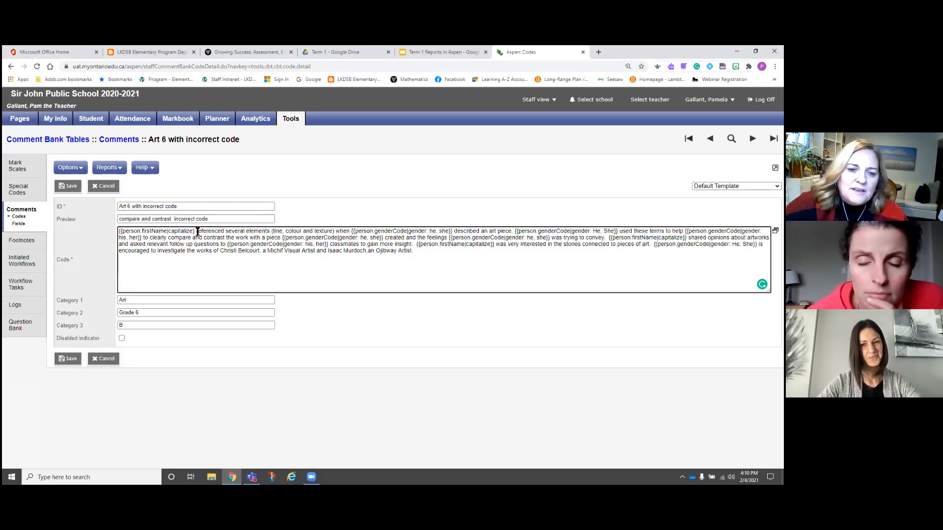
- Copy a closing brace from the last first-name placeholder, add it to the end of the opening one, and select the completed placeholder
double_click(495, 246)
key("ctrl+c")
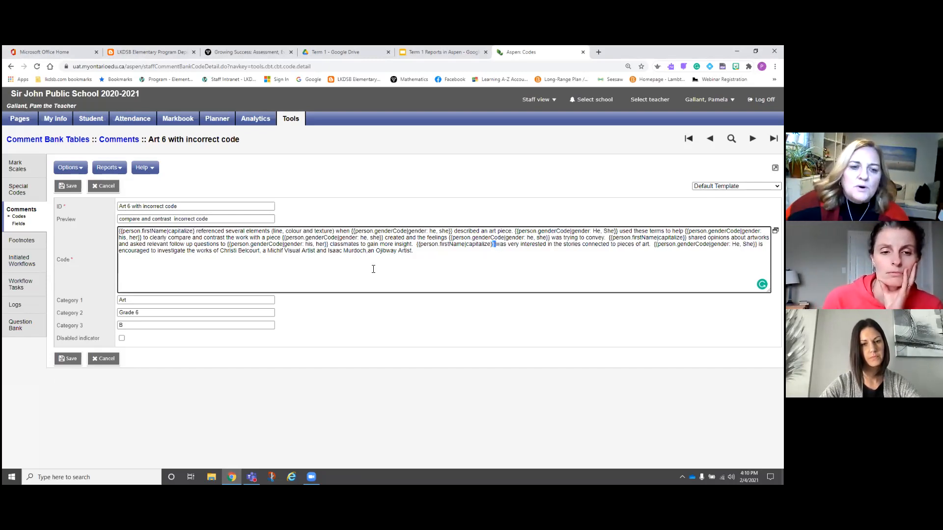
left_click(197, 231)
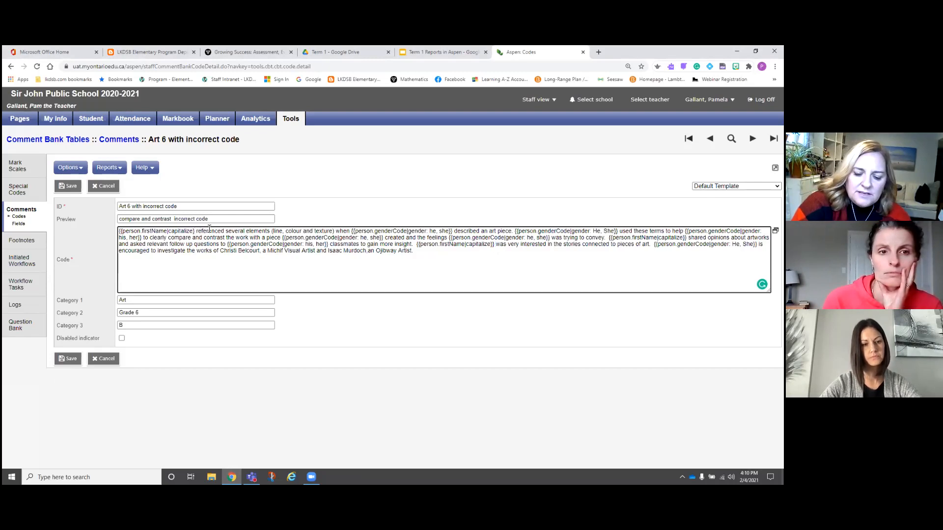
key("ctrl+v")
key("shift+Left")
key("shift+Left")
key("shift+Left")
key("shift+Left")
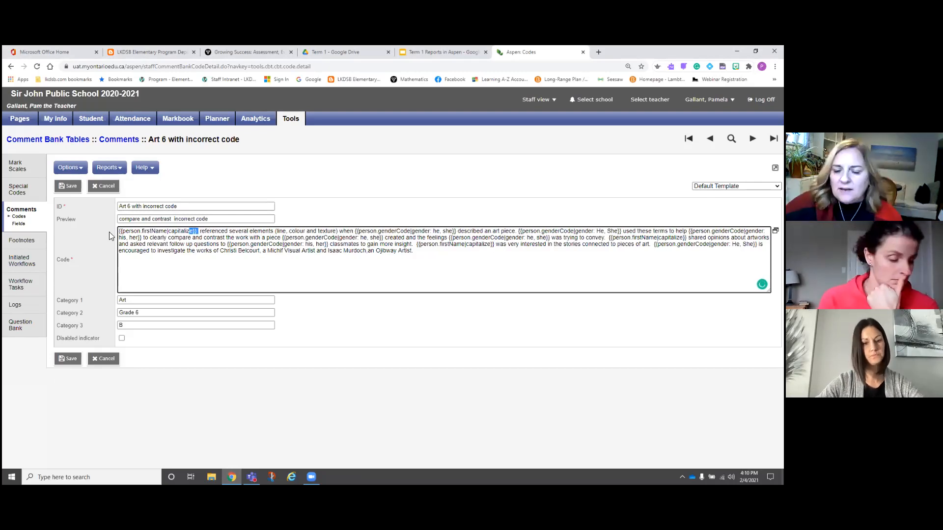
key("shift+Home")
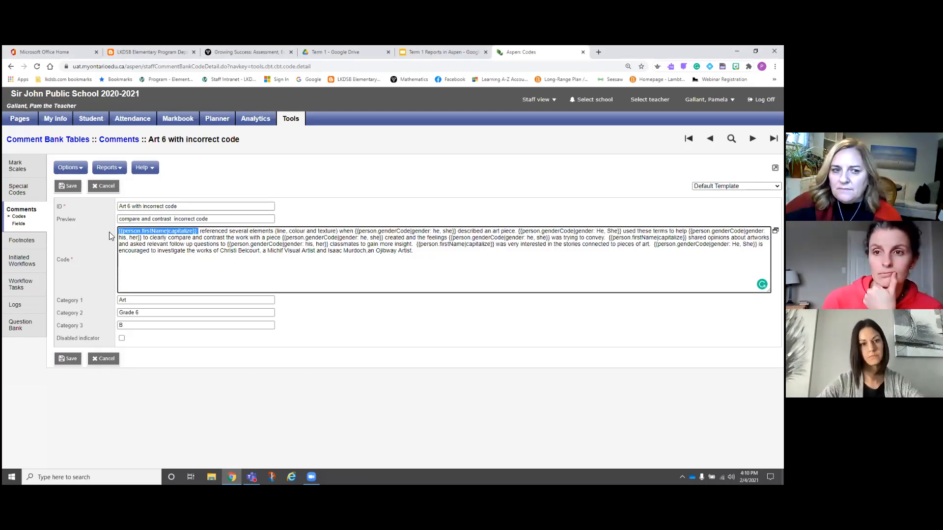
- Remove the added closing brace from the opening first-name placeholder
left_click(199, 232)
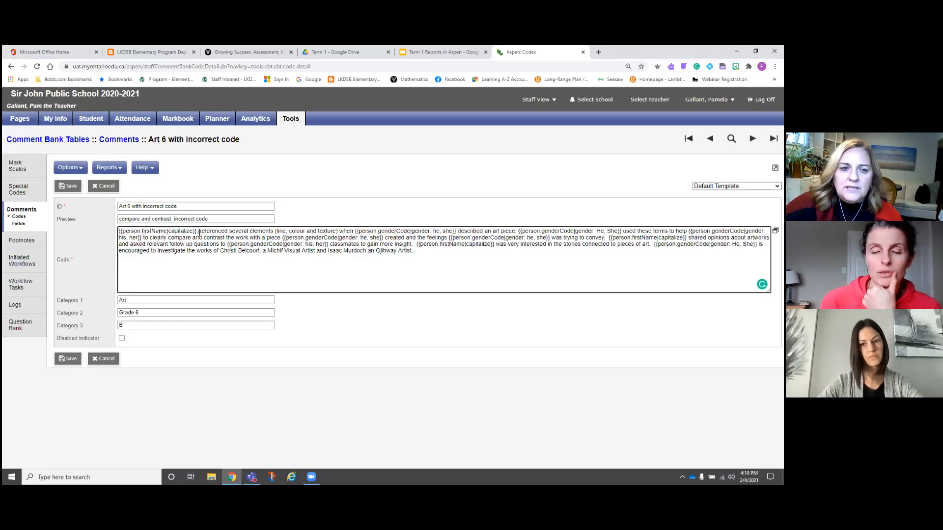
key("BackSpace")
key("BackSpace")
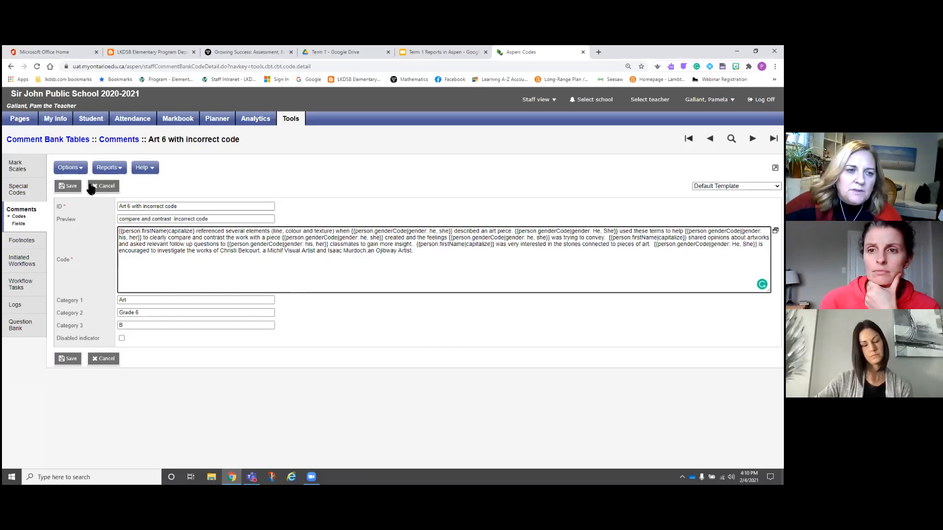
- Save the "Art 6 with incorrect code" comment and return to the list of comment bank comments
left_click(72, 186)
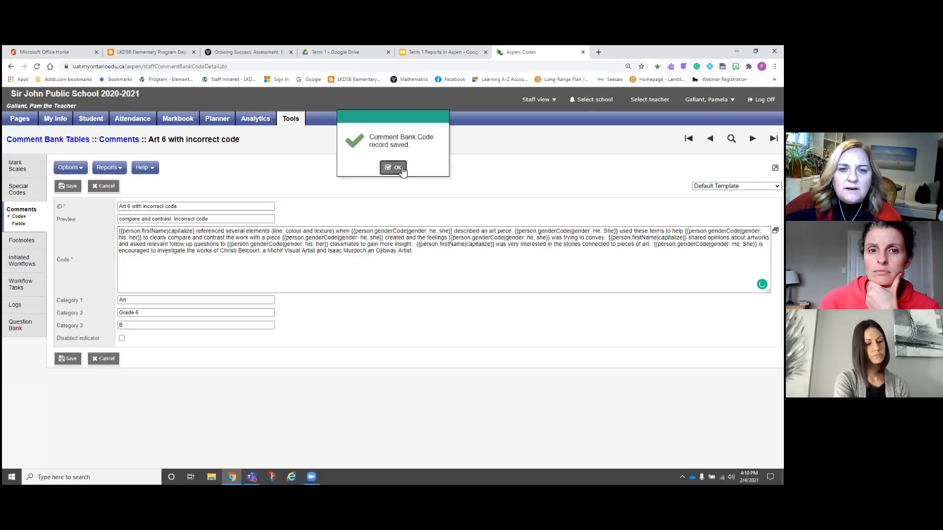
left_click(401, 169)
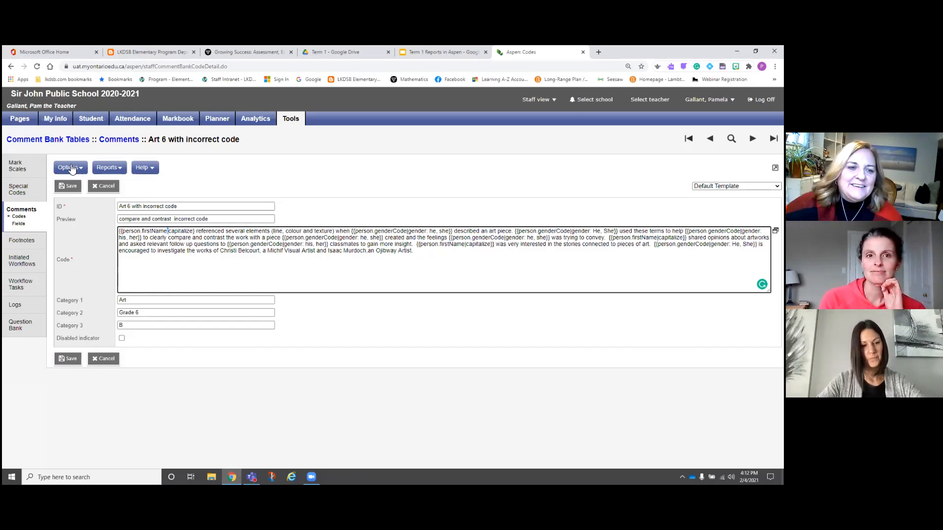
left_click(117, 142)
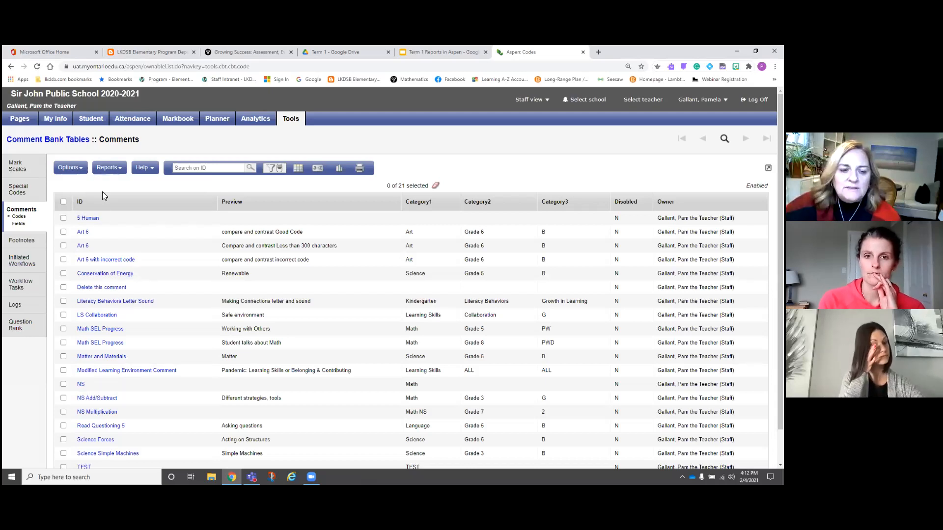
- Select the comments 5 Human, Conservation of Energy, Science Forces and Science Simple Machines, and limit the list to the selected records
scroll(118, 451, "down", 1)
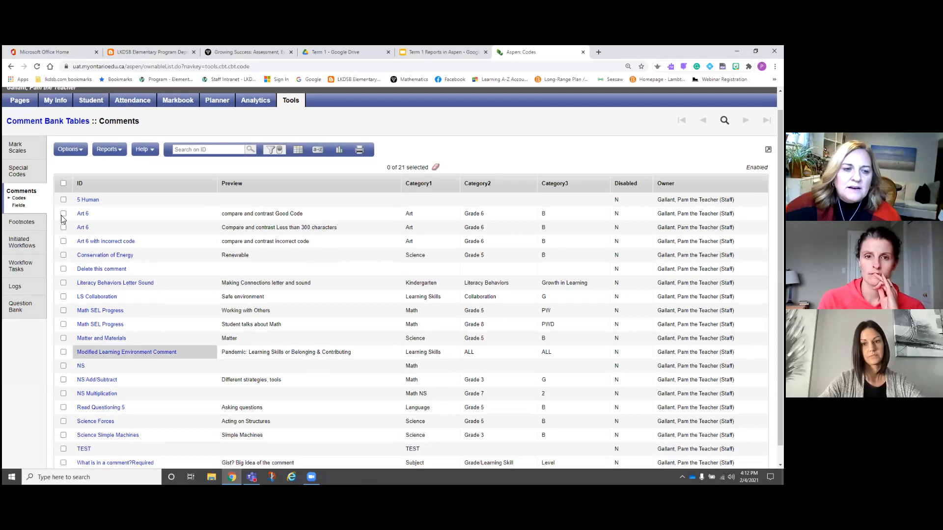
scroll(61, 220, "down", 1)
scroll(61, 216, "up", 2)
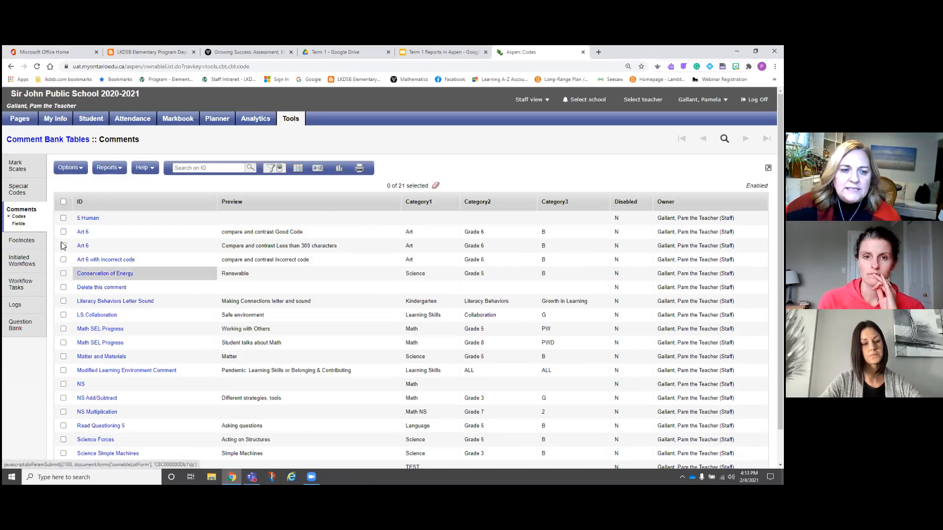
left_click(64, 218)
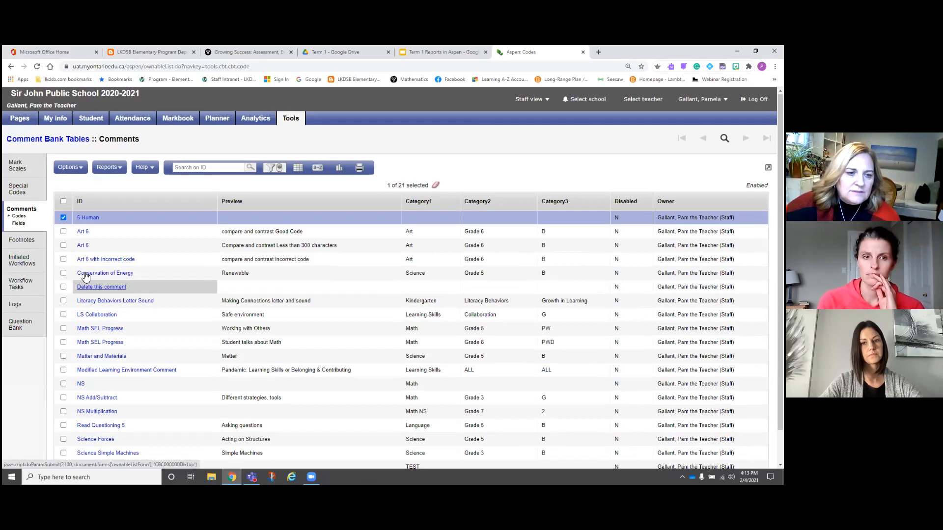
scroll(93, 344, "down", 2)
left_click(63, 403)
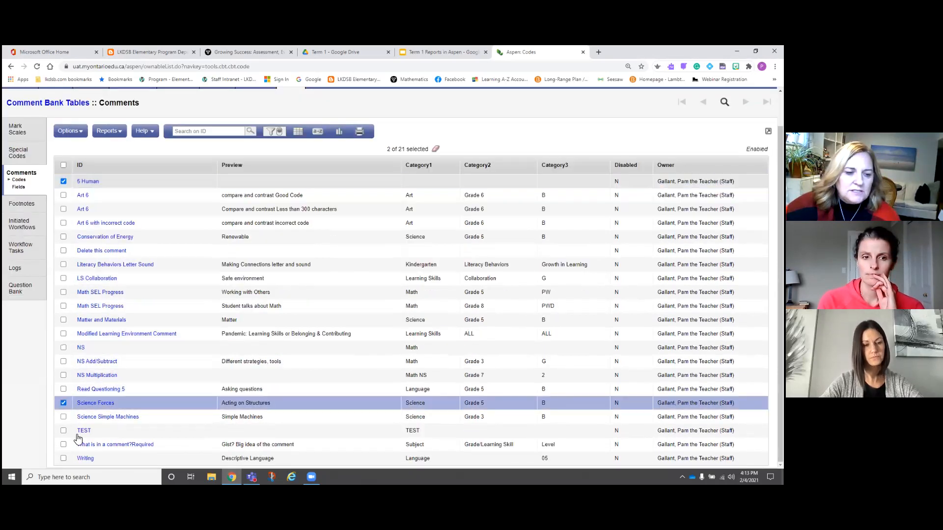
left_click(63, 417)
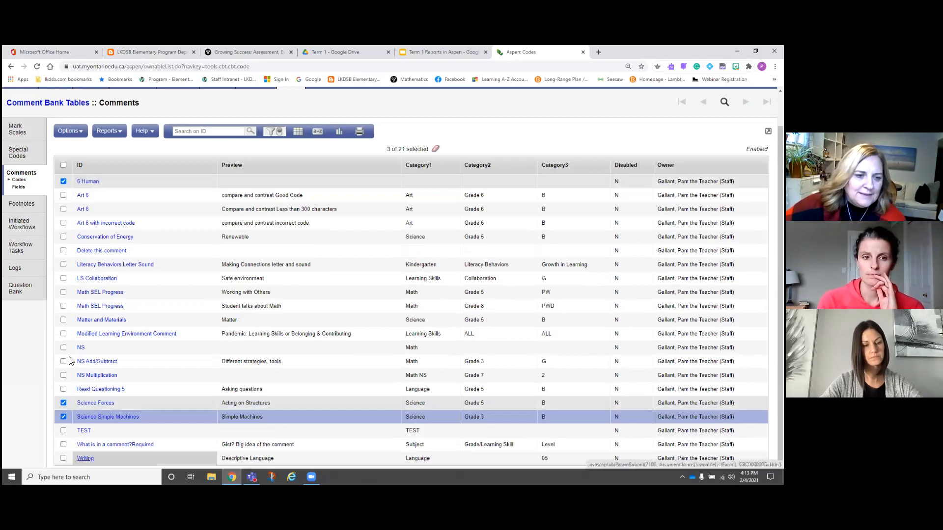
scroll(68, 361, "up", 1)
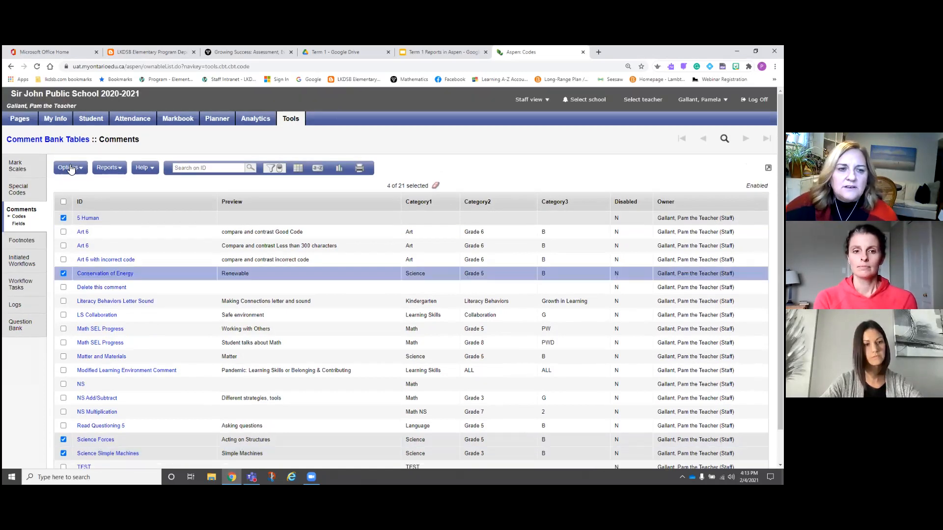
left_click(77, 174)
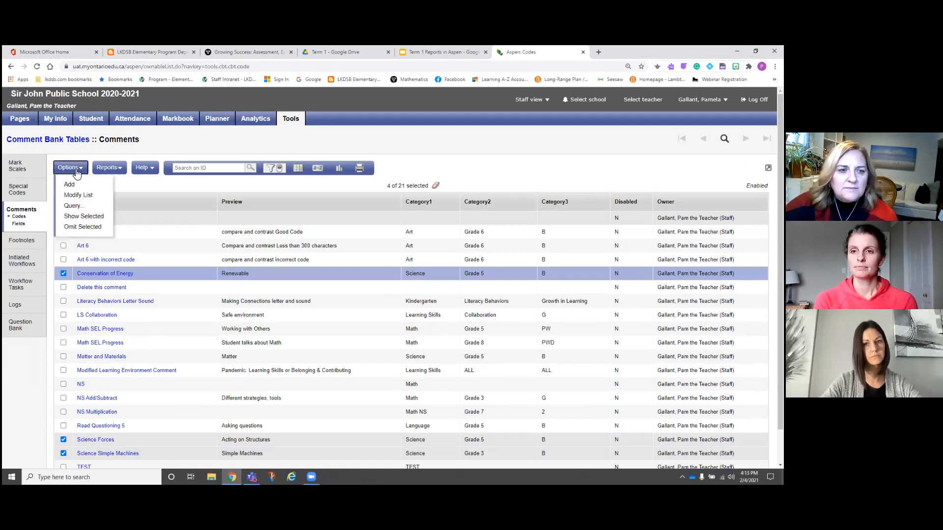
left_click(88, 222)
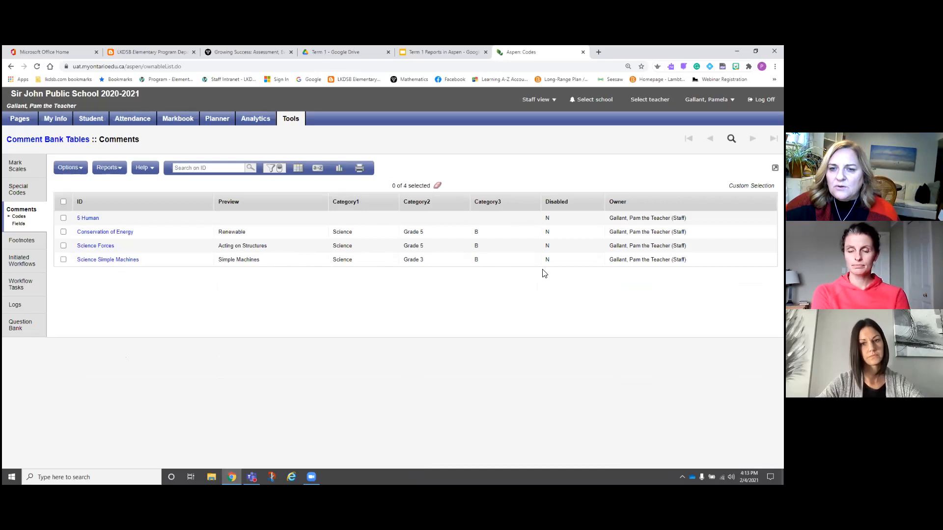
- Open the 5 Human comment and set Category 1 to Science, Category 2 to Grade 5 and Category 3 to B
left_click(86, 220)
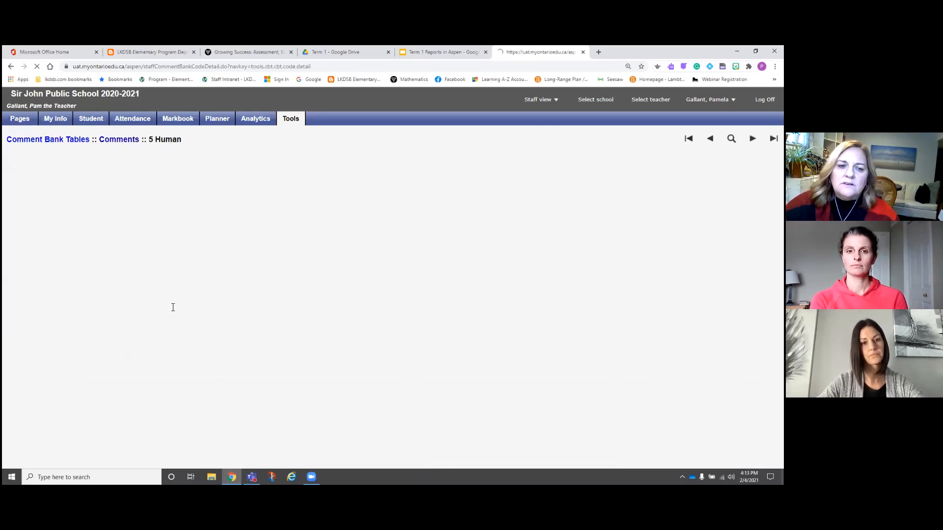
left_click(160, 301)
type("Science")
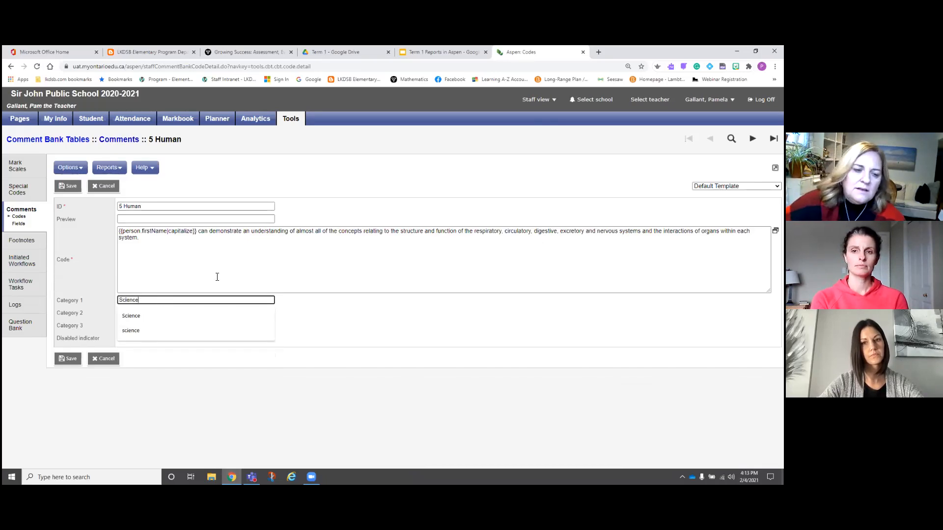
left_click(375, 318)
left_click(146, 314)
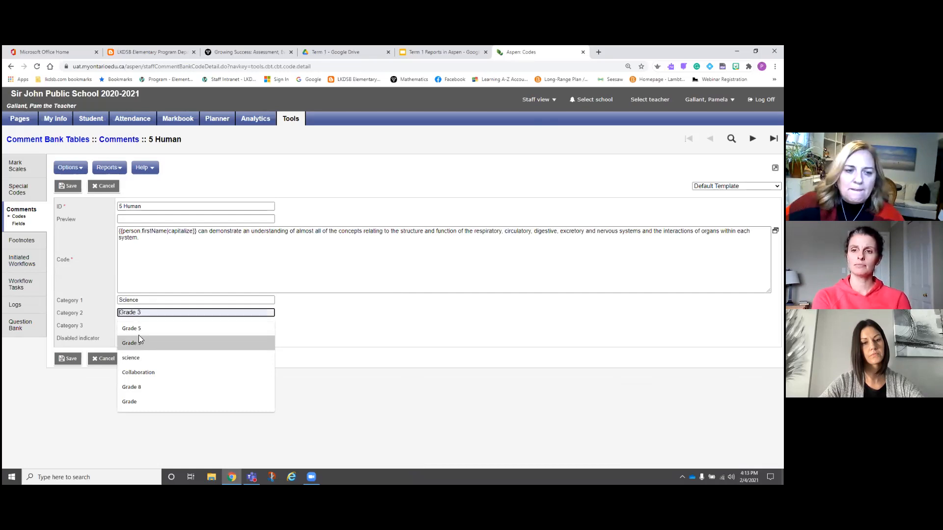
left_click(138, 332)
left_click(138, 326)
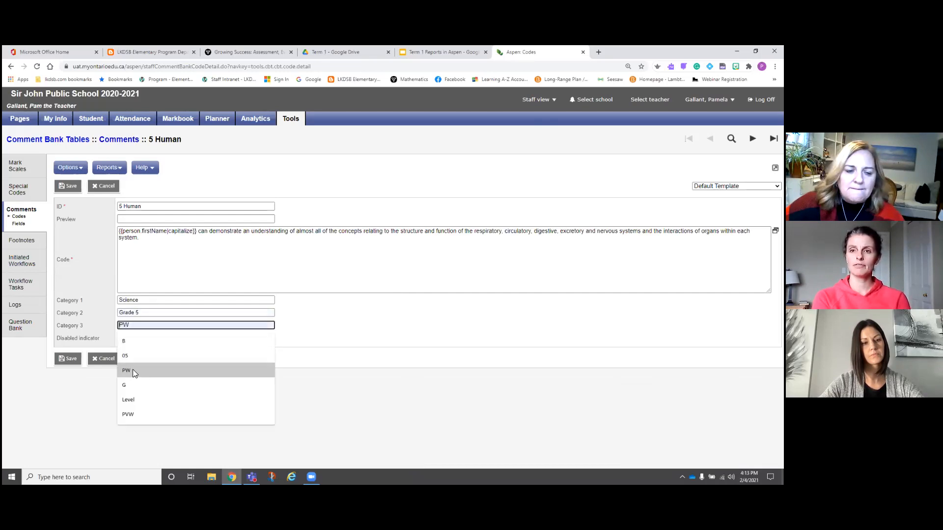
left_click(133, 342)
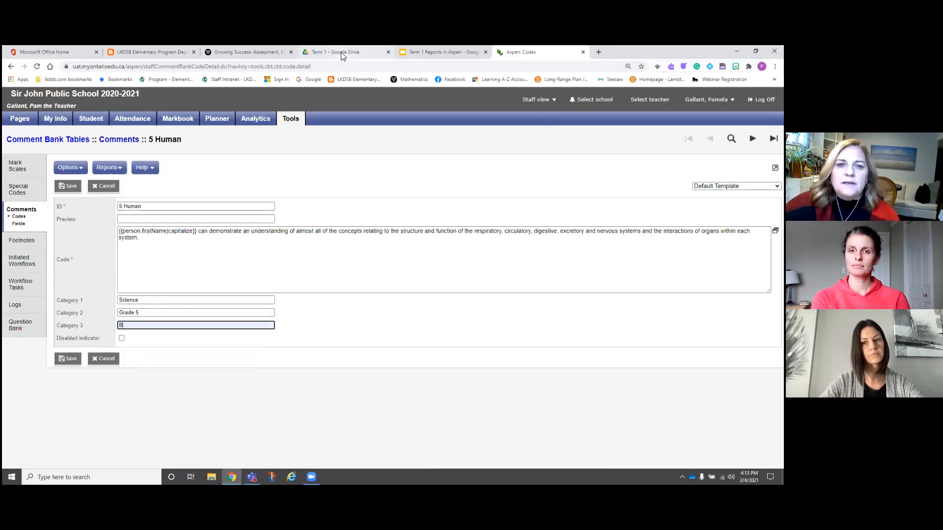
- Switch to the LKDSB Elementary Program Department blog and open the PDF manual on creating elementary progress reports in Aspen
left_click(138, 53)
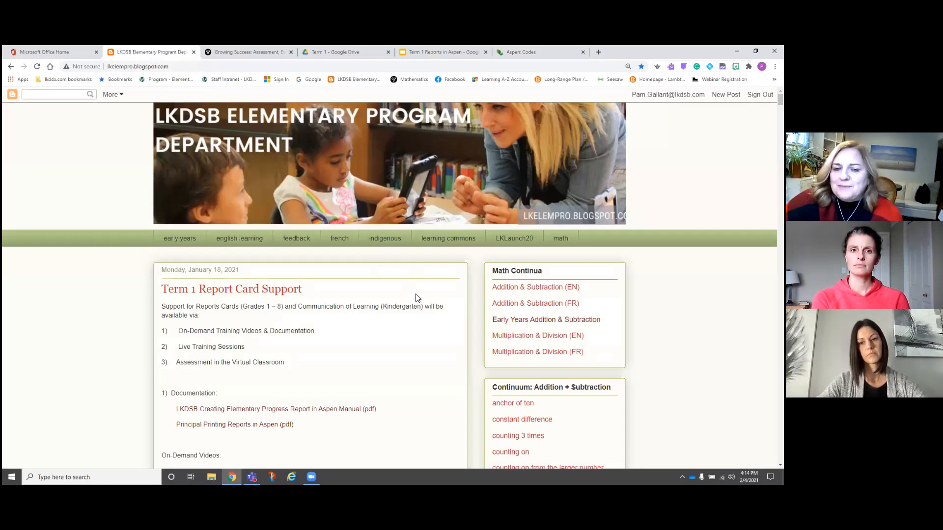
scroll(321, 286, "down", 2)
scroll(319, 282, "down", 2)
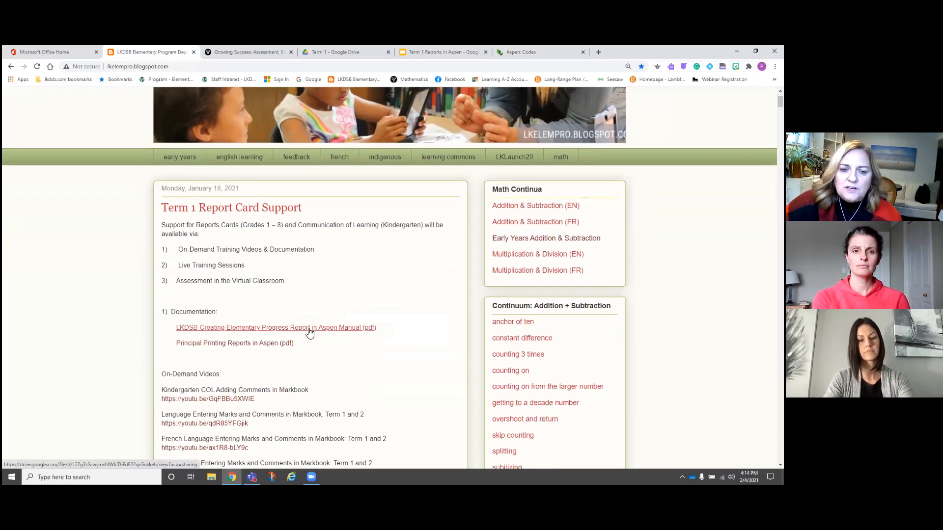
left_click(272, 332)
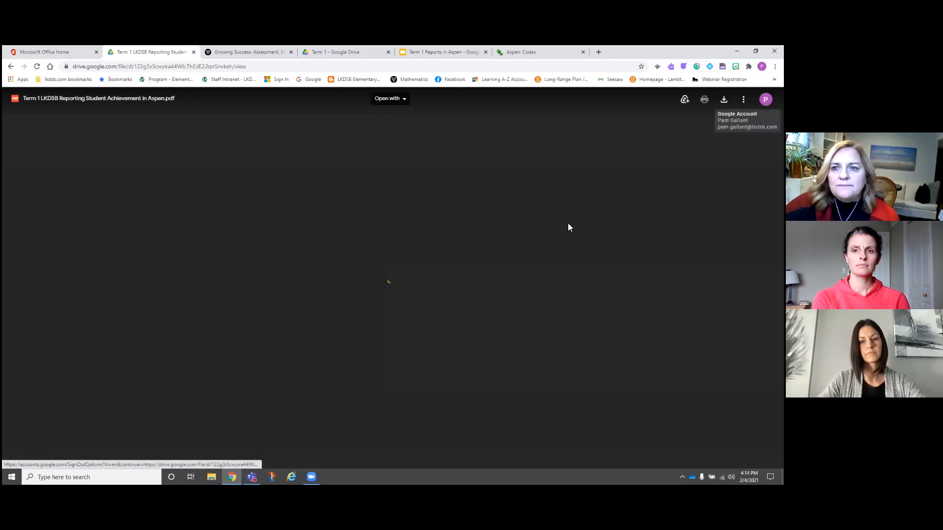
- Look through the reporting manual as far as the Common Variables to Create Comments table
scroll(558, 235, "down", 3)
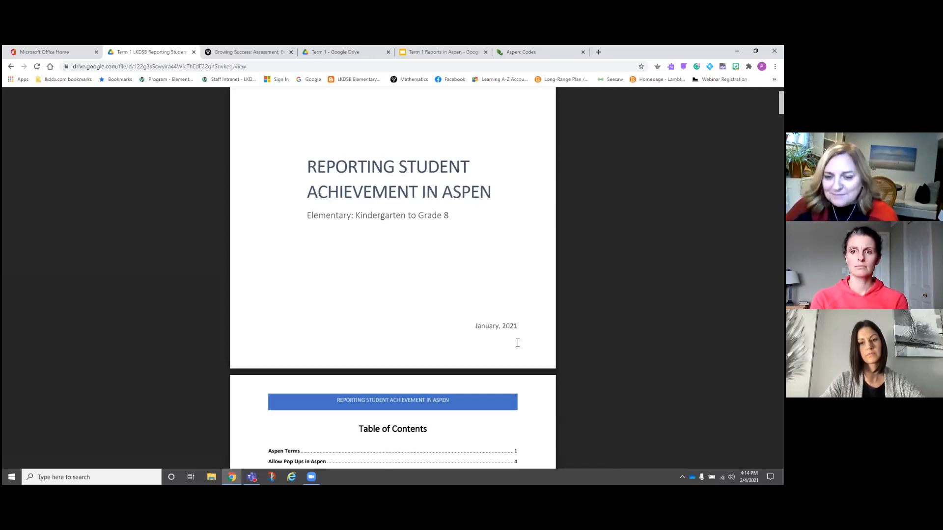
scroll(510, 290, "down", 2)
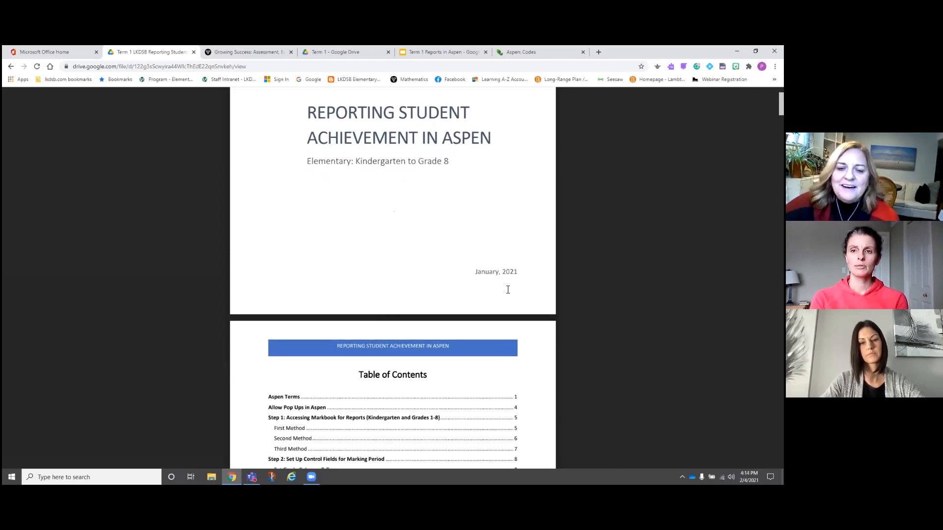
scroll(508, 290, "down", 1)
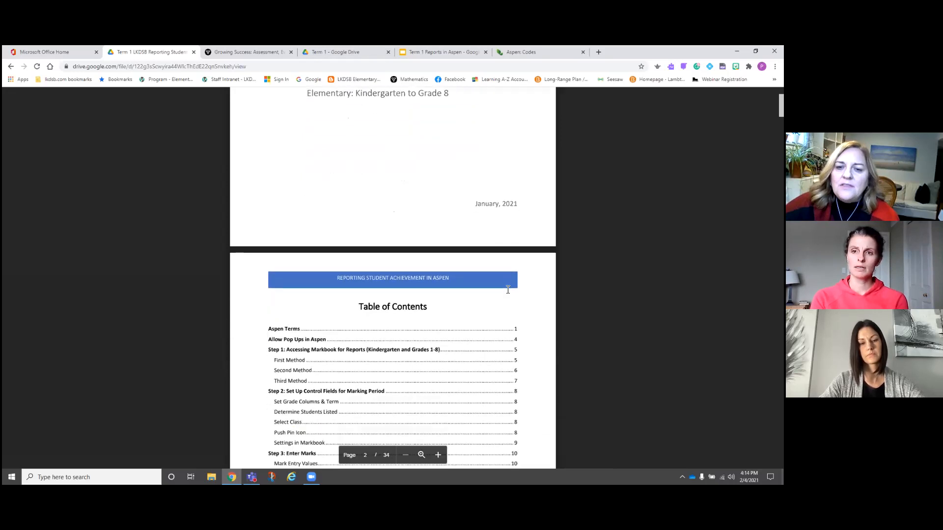
scroll(508, 290, "down", 2)
scroll(508, 291, "down", 7)
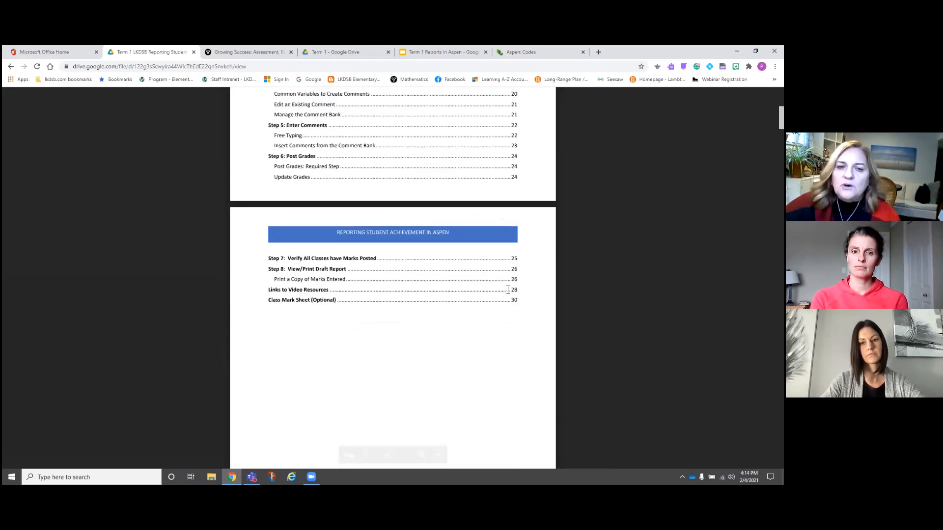
scroll(507, 290, "down", 16)
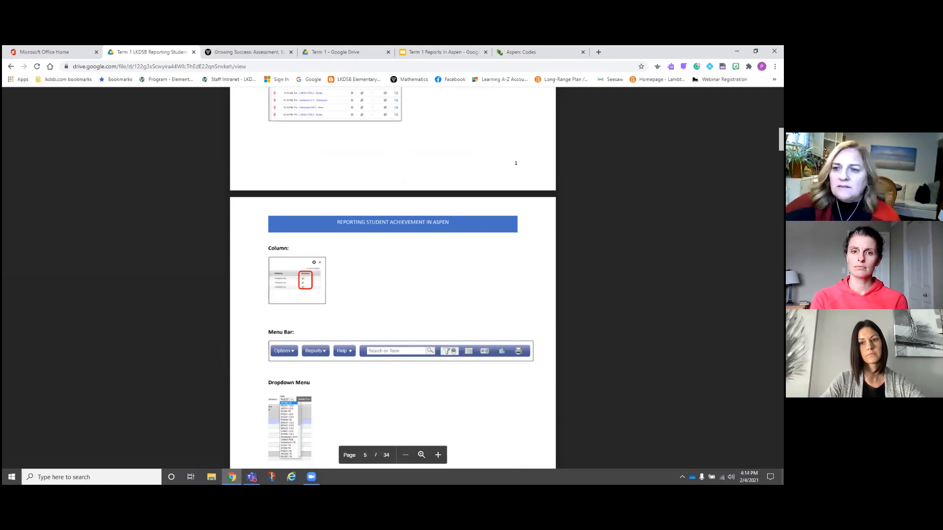
scroll(508, 290, "down", 5)
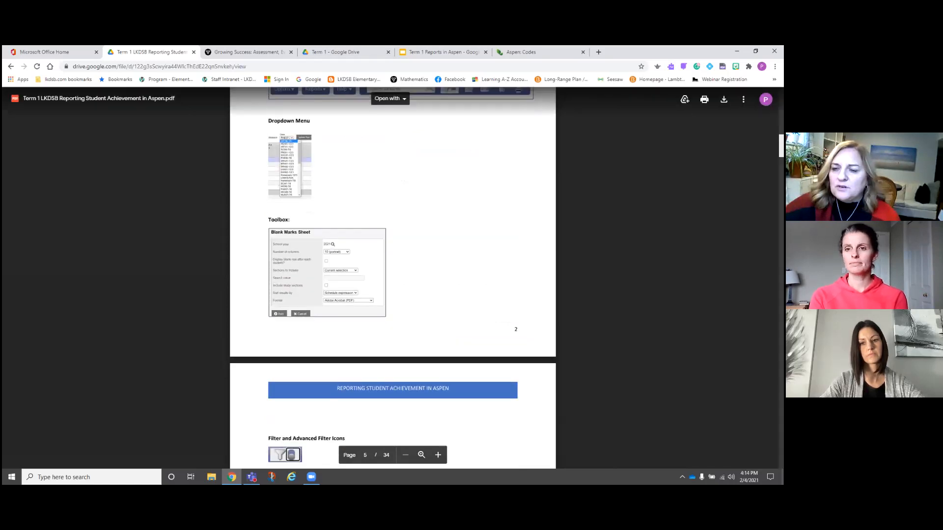
scroll(393, 277, "down", 7)
scroll(393, 277, "down", 7)
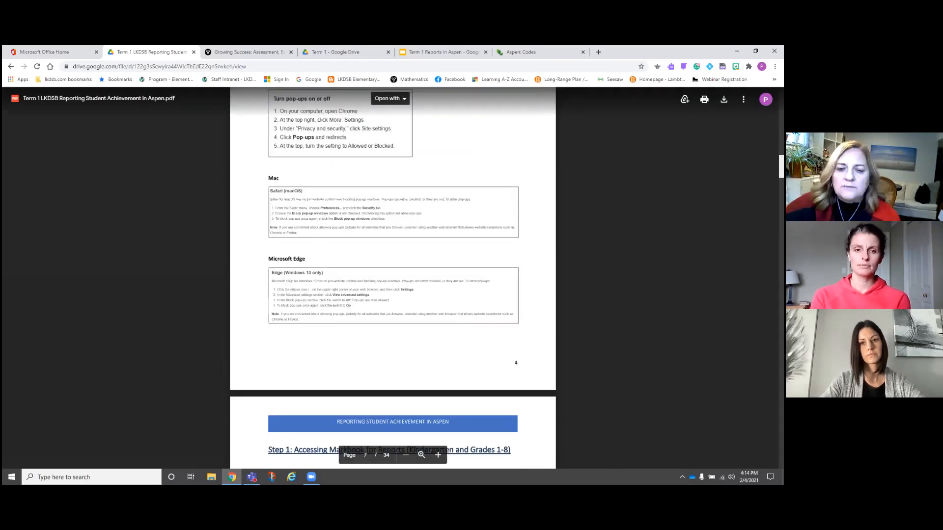
scroll(393, 278, "down", 12)
scroll(393, 277, "down", 20)
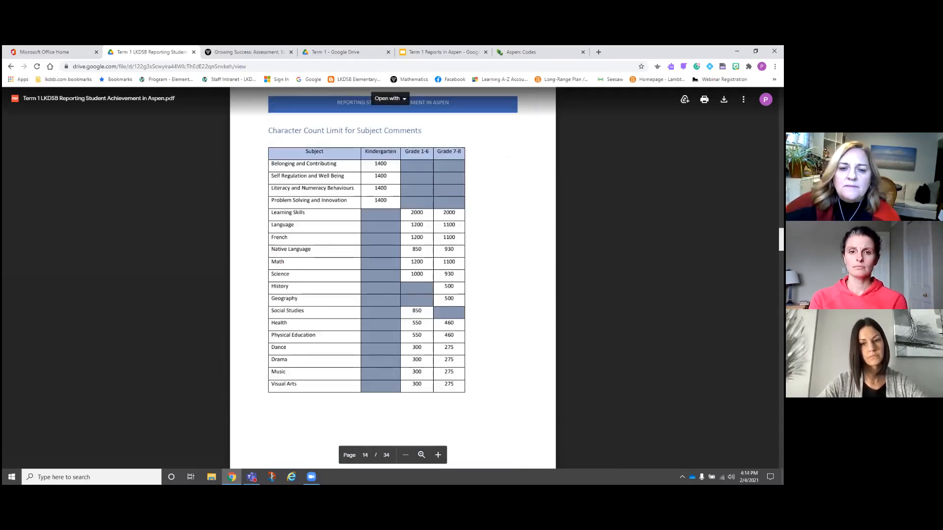
scroll(393, 277, "down", 8)
scroll(393, 277, "down", 15)
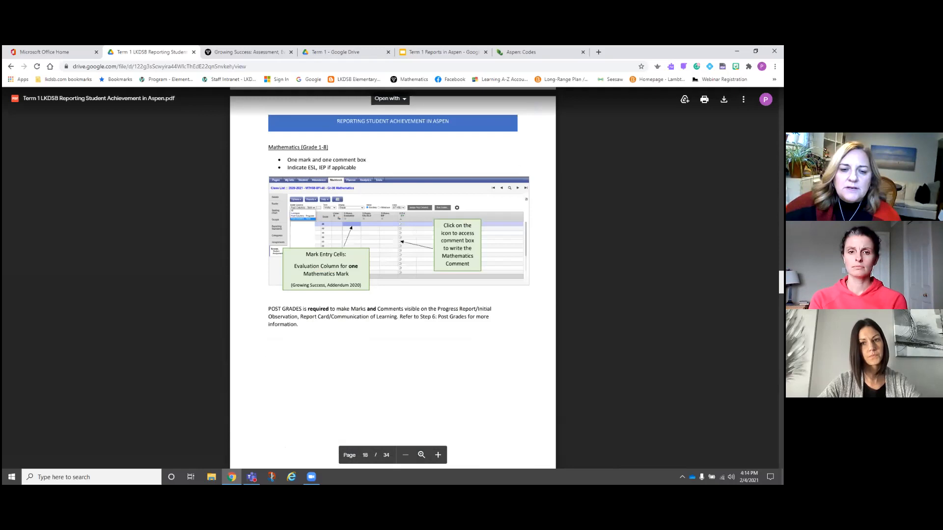
scroll(393, 277, "down", 15)
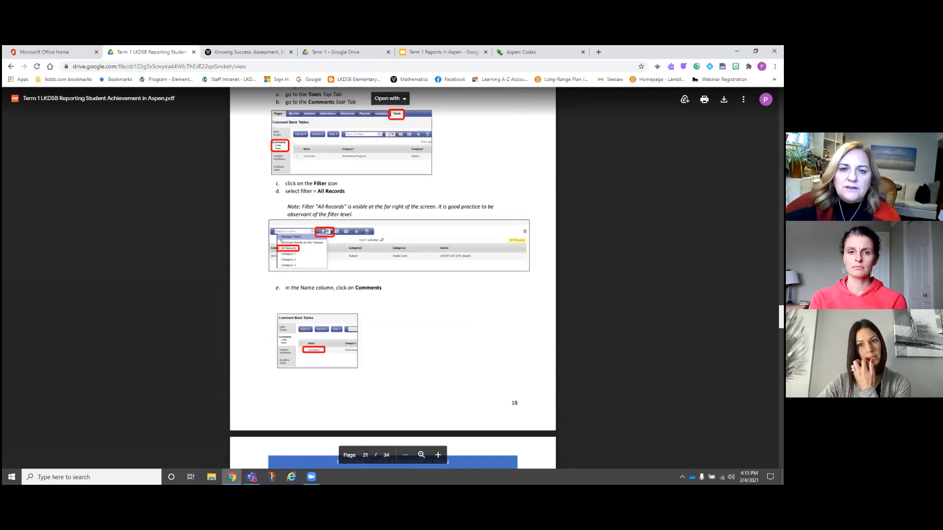
scroll(292, 162, "down", 10)
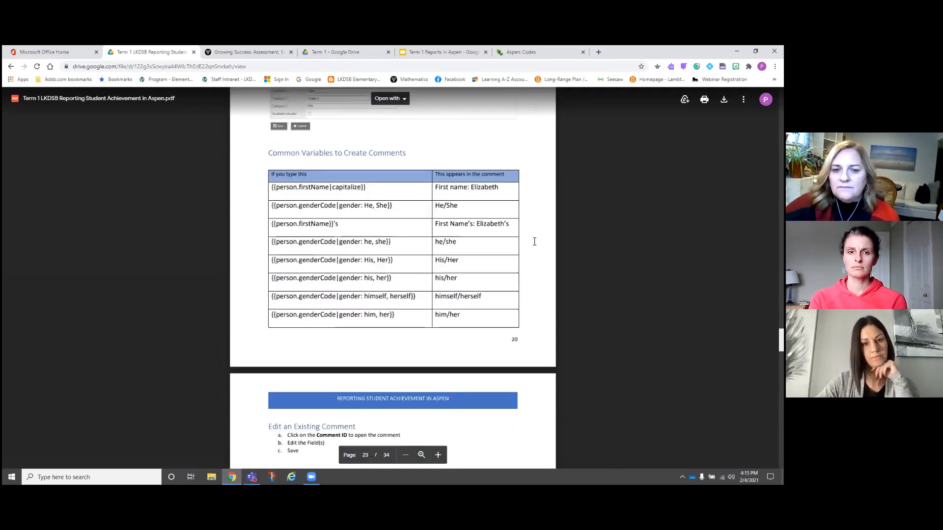
- Highlight the whole {{person.genderCode|gender: He, She}} code in the common variables table, then clear the highlight
left_click_drag(363, 209, 271, 206)
left_click(282, 203)
double_click(320, 211)
left_click(364, 207)
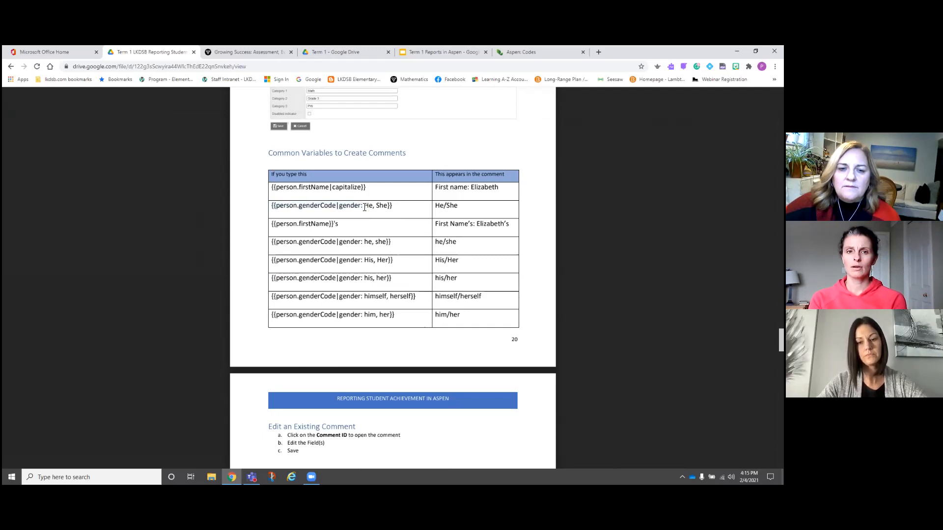
double_click(364, 208)
left_click(393, 208)
left_click_drag(393, 207, 279, 205)
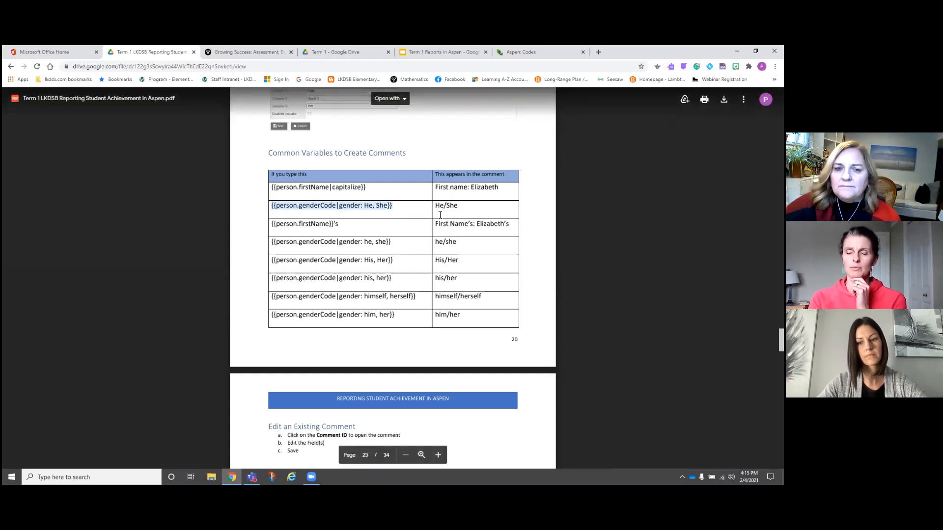
left_click(378, 231)
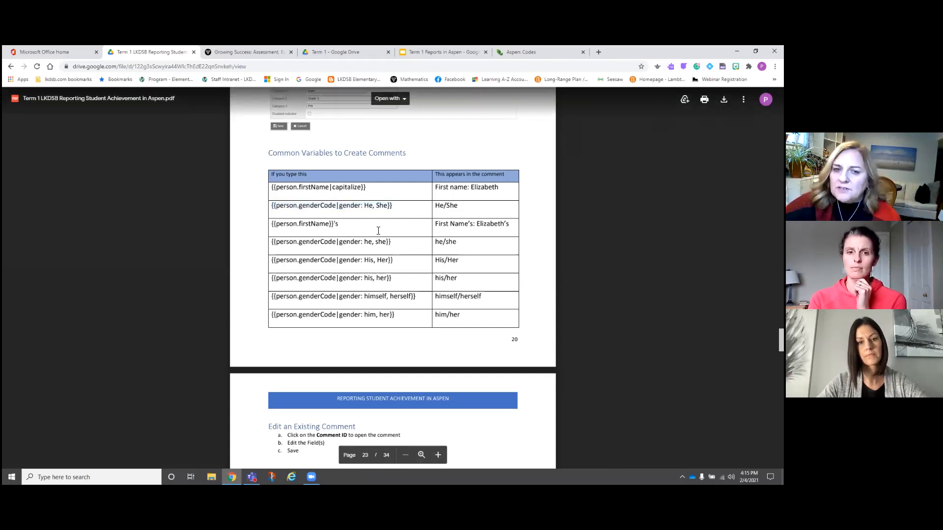
- Copy {{person.firstName|capitalize}} from the manual and paste it on a new line after the 5 Human comment's text in Aspen
triple_click(309, 188)
key("ctrl+c")
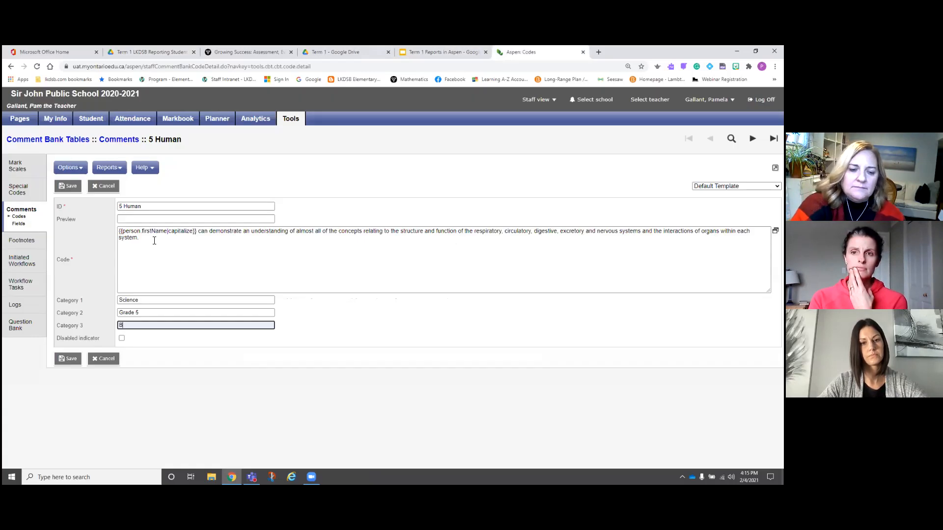
left_click(197, 242)
key("Return")
key("ctrl+v")
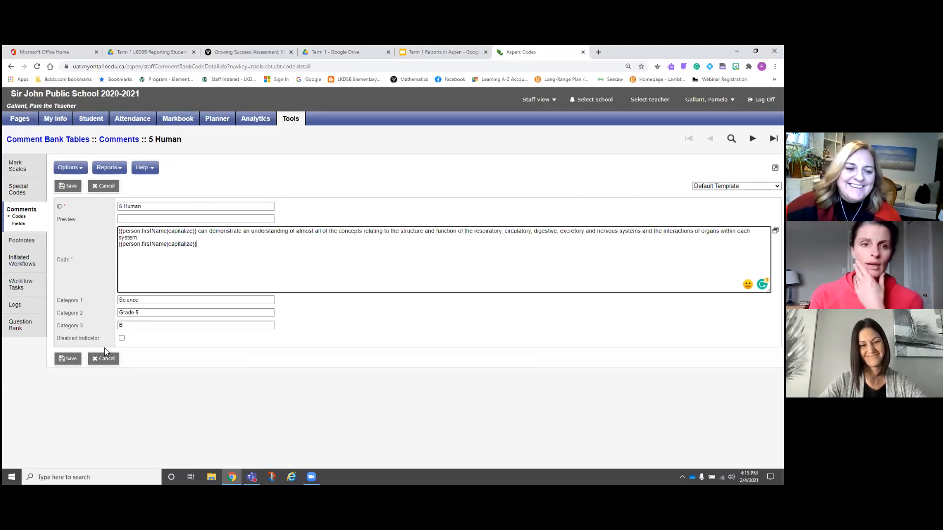
- Save the 5 Human comment and return to the list of comments
left_click(65, 358)
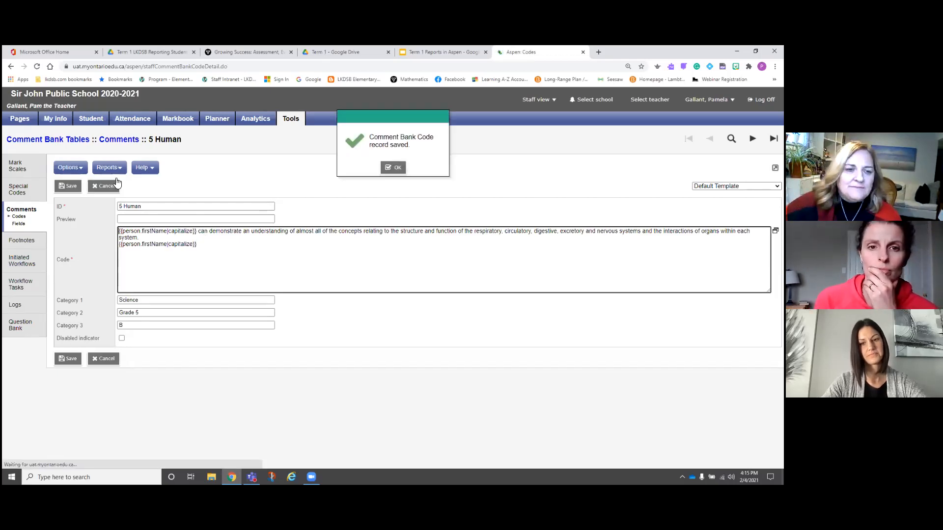
left_click(397, 168)
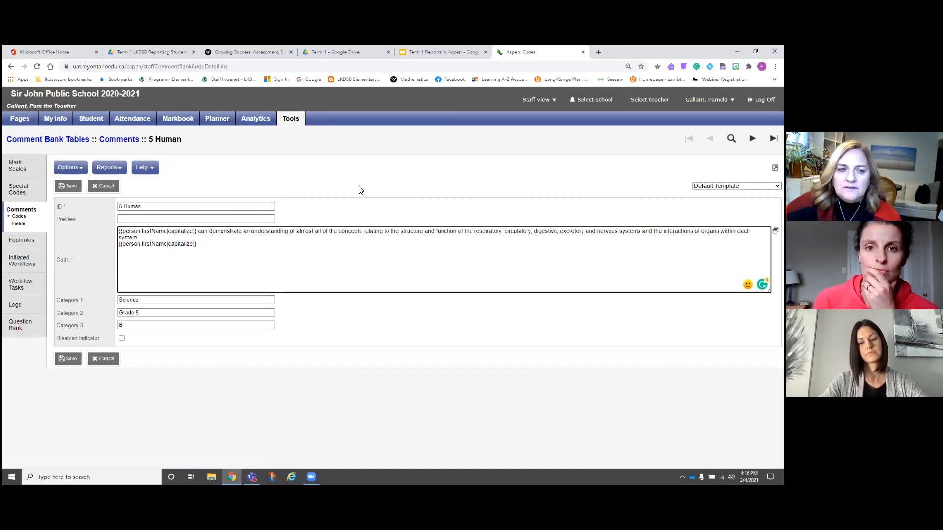
left_click(101, 140)
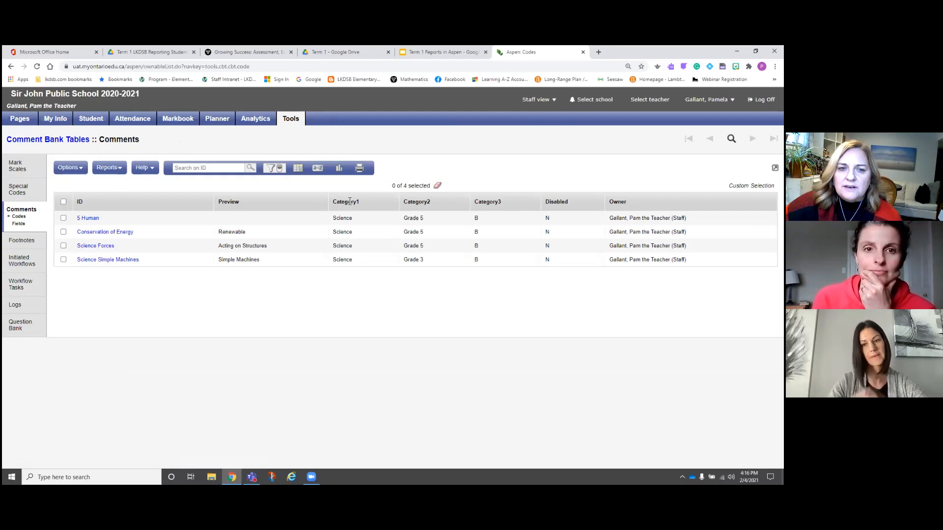
- Filter the comment bank list to the Enabled comments
left_click(273, 168)
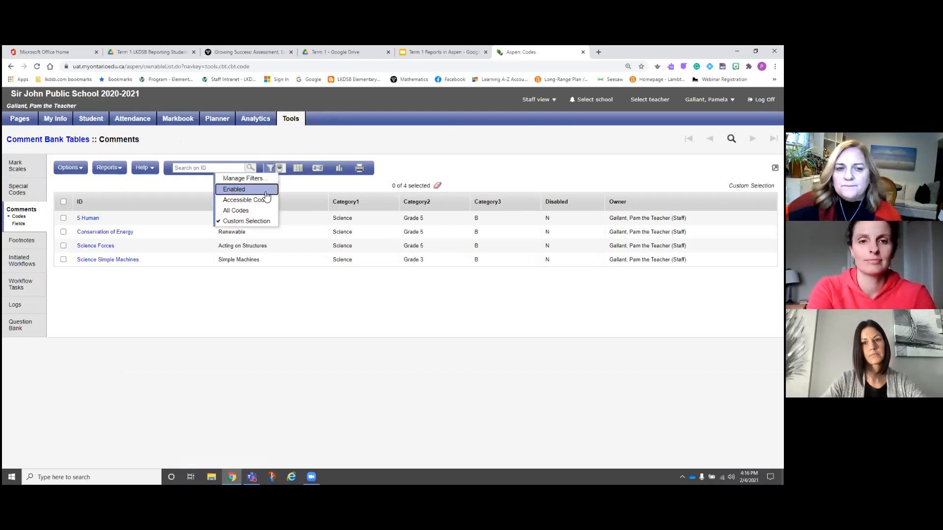
left_click(265, 193)
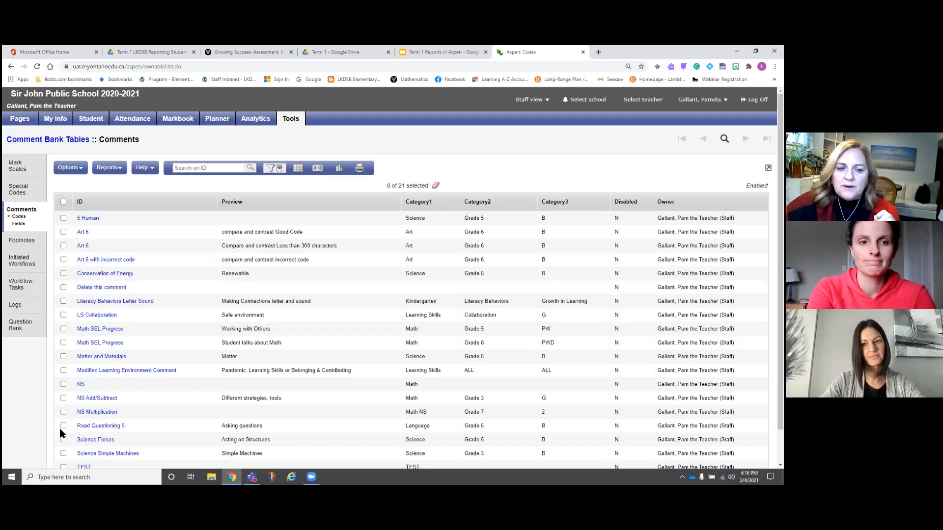
- View the Gr-06 Dance class scores in the Markbook and return to the comment bank list
left_click(69, 168)
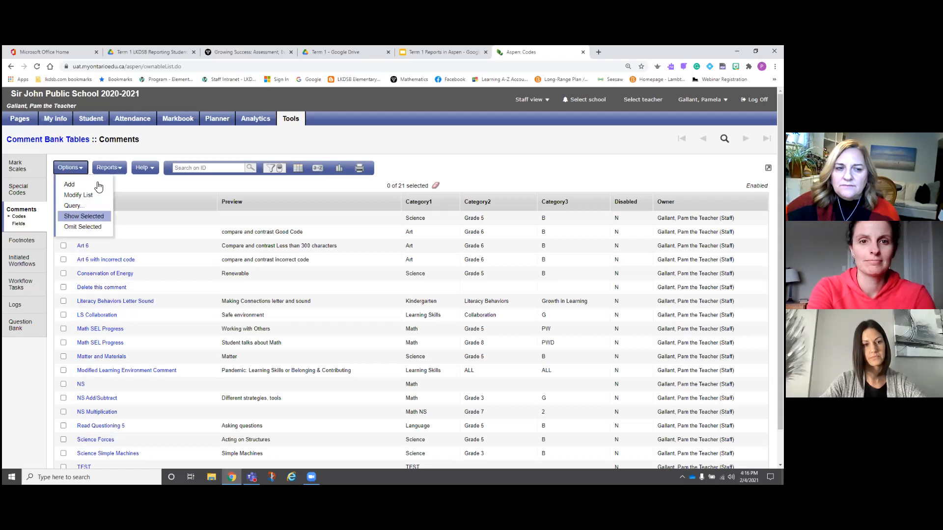
left_click(178, 118)
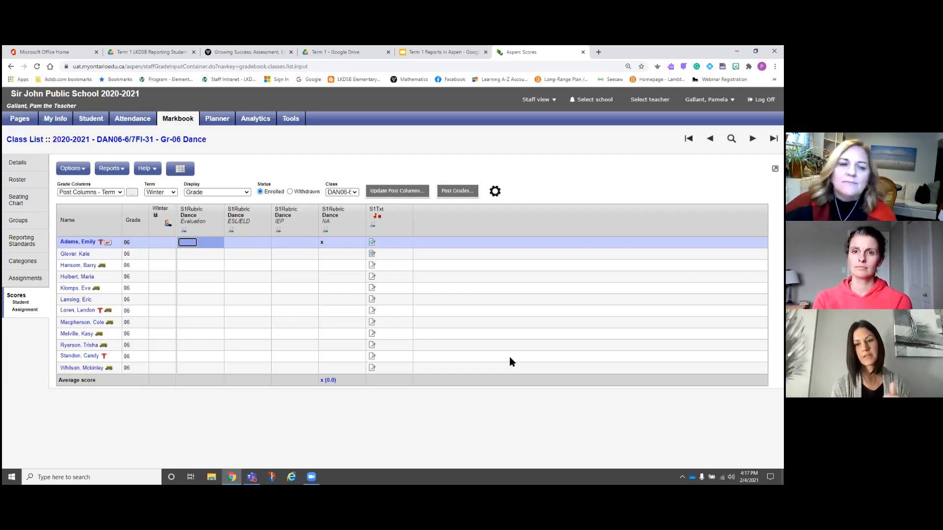
left_click(288, 123)
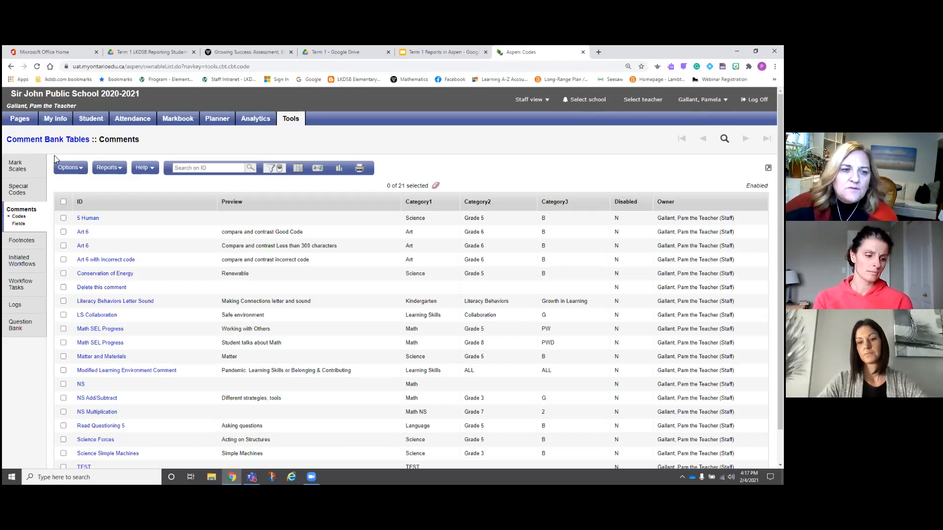
- Review the fields of a blank new comment and of the What is in a comment?Required entry, returning to the list without saving
left_click(69, 168)
left_click(72, 184)
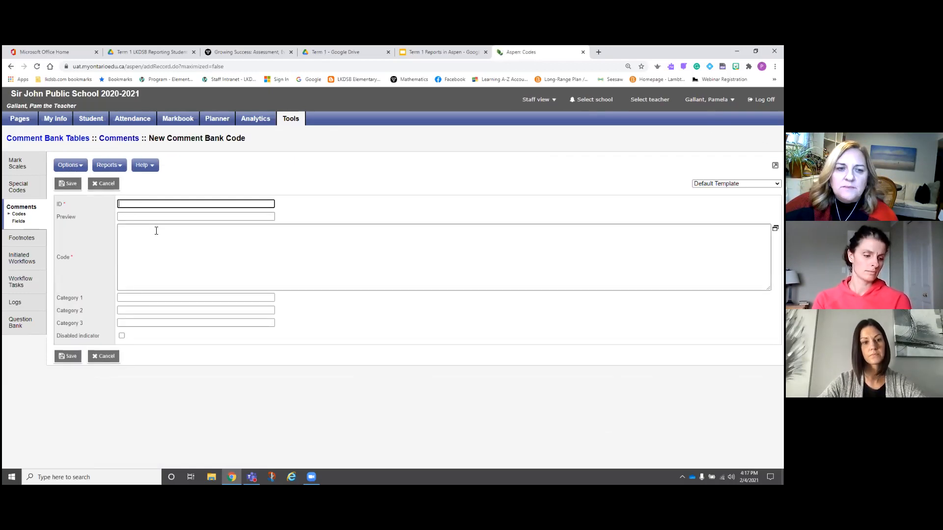
left_click(137, 204)
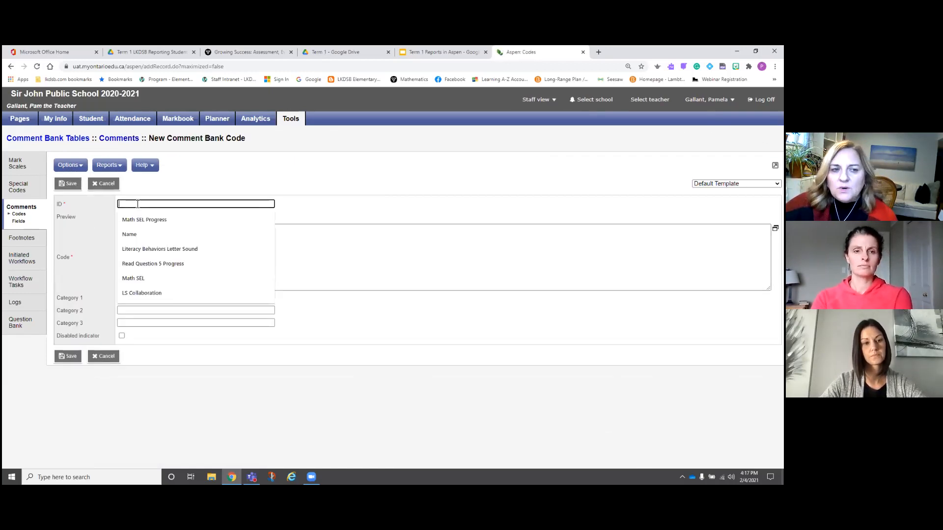
left_click(282, 273)
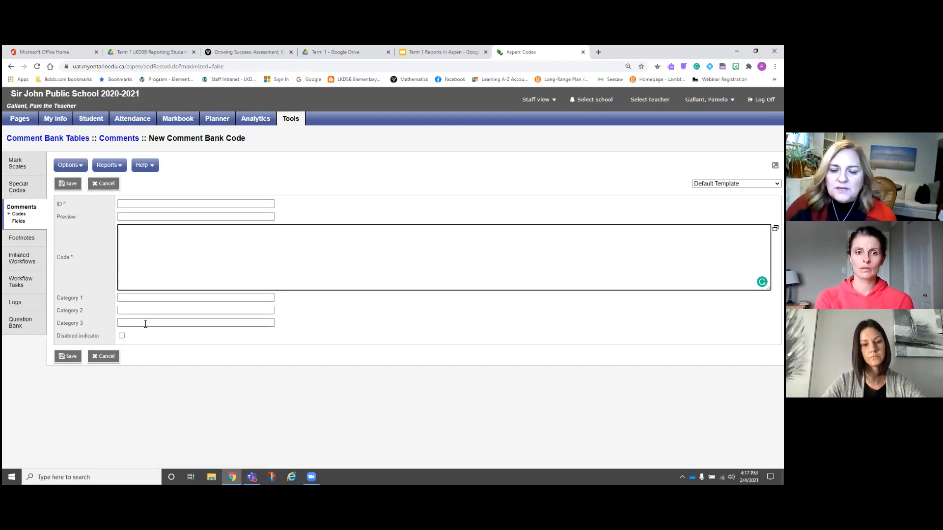
left_click(119, 140)
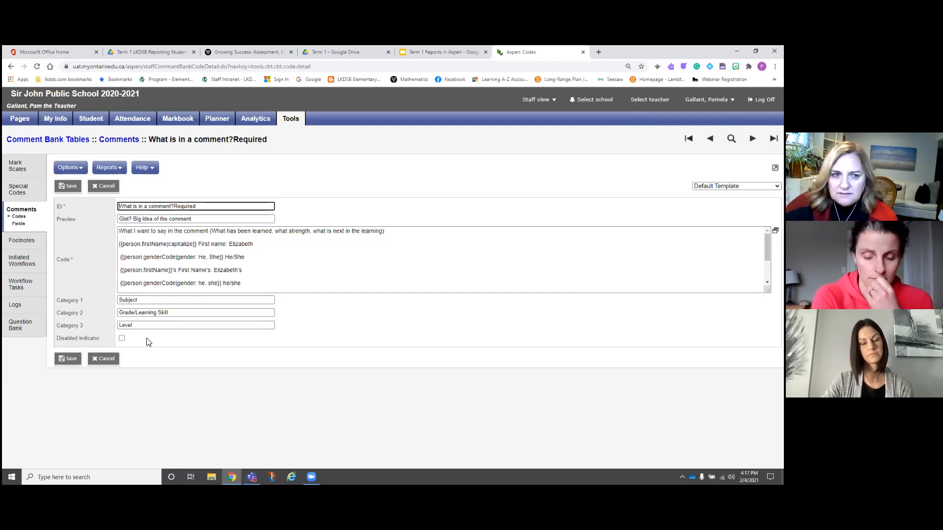
left_click(116, 143)
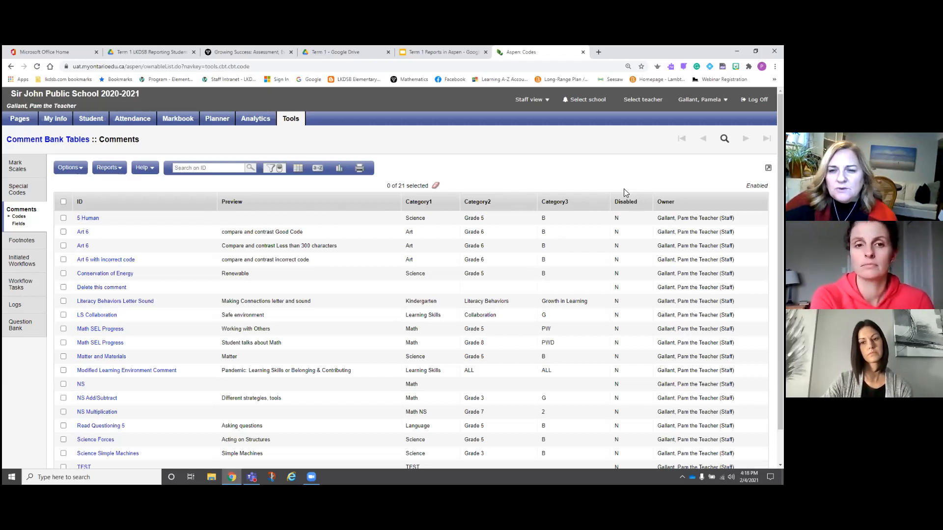
- Show All Codes in the comment bank list and sort them by Category2
left_click(270, 168)
left_click_drag(268, 199, 271, 168)
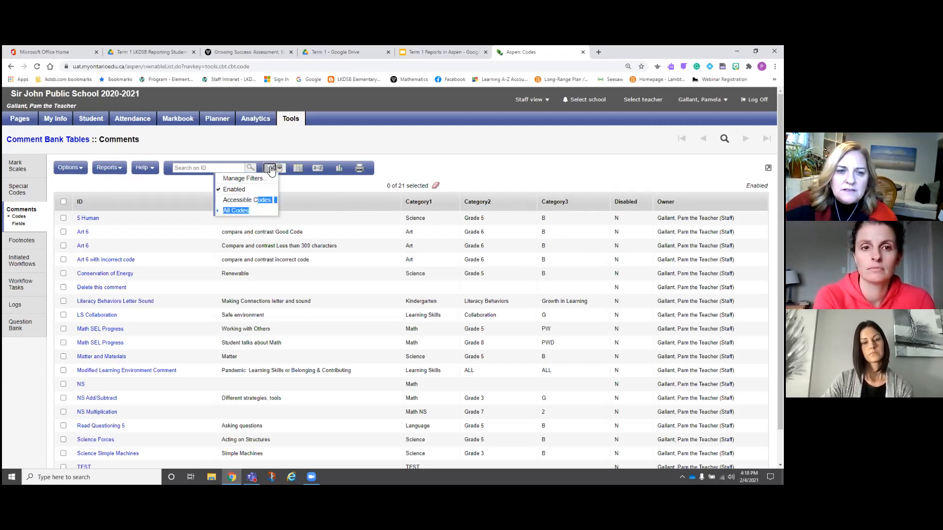
left_click(253, 210)
left_click(272, 169)
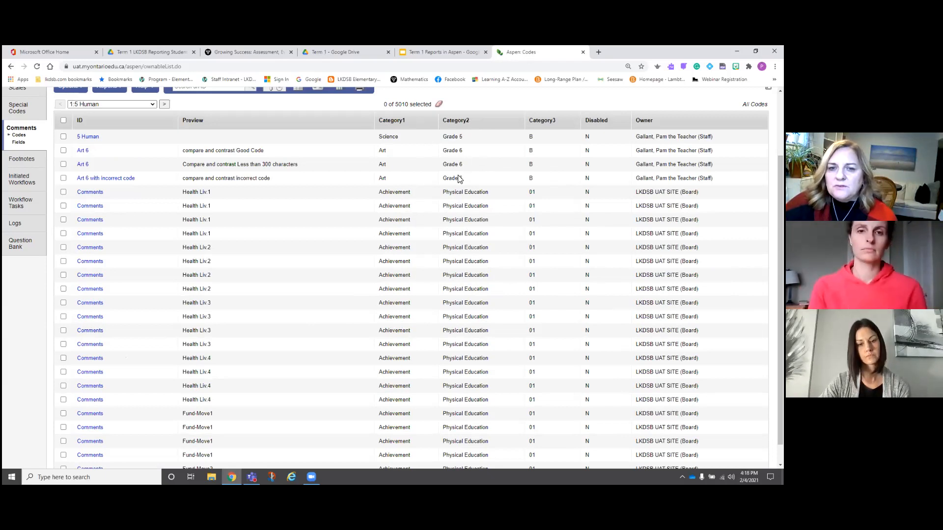
left_click(457, 120)
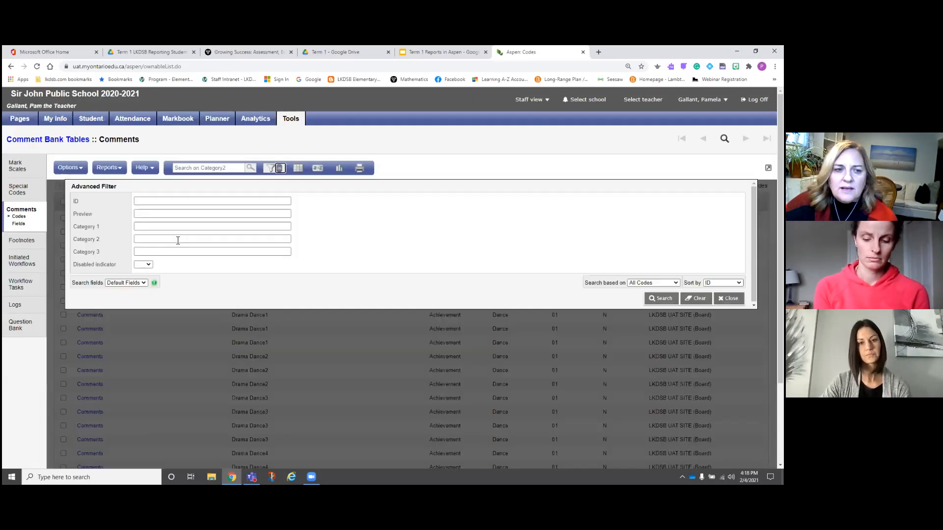
- Search all comment codes with the advanced filter for Category 2 Science
left_click(184, 237)
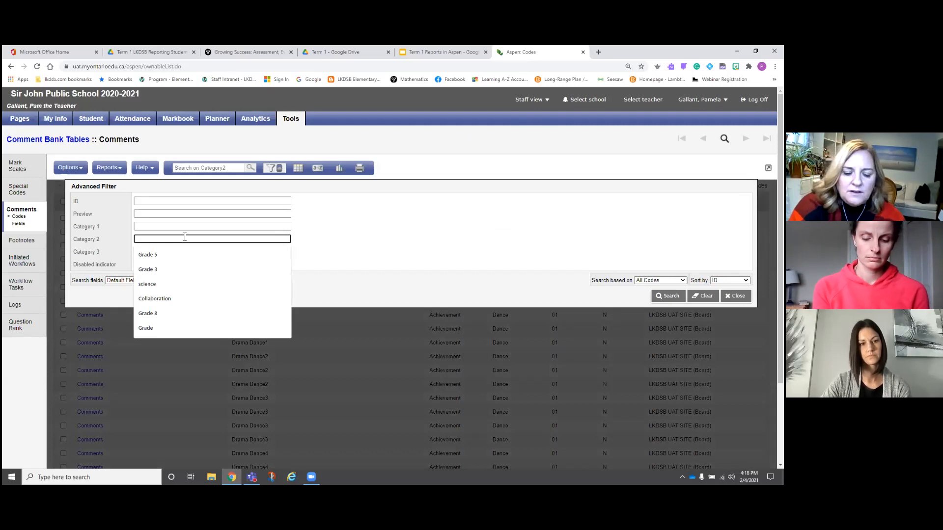
type("Cl")
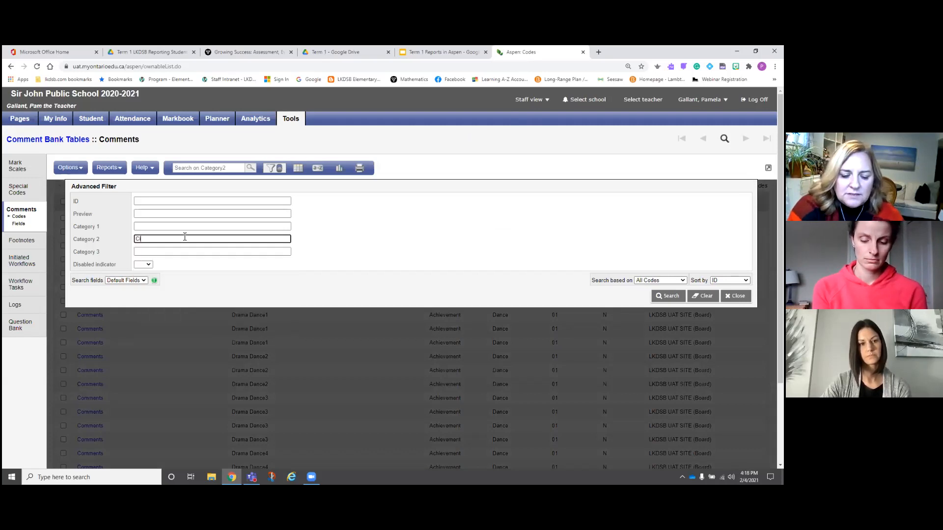
type("ence")
key("BackSpace")
key("BackSpace")
key("BackSpace")
key("BackSpace")
key("BackSpace")
key("BackSpace")
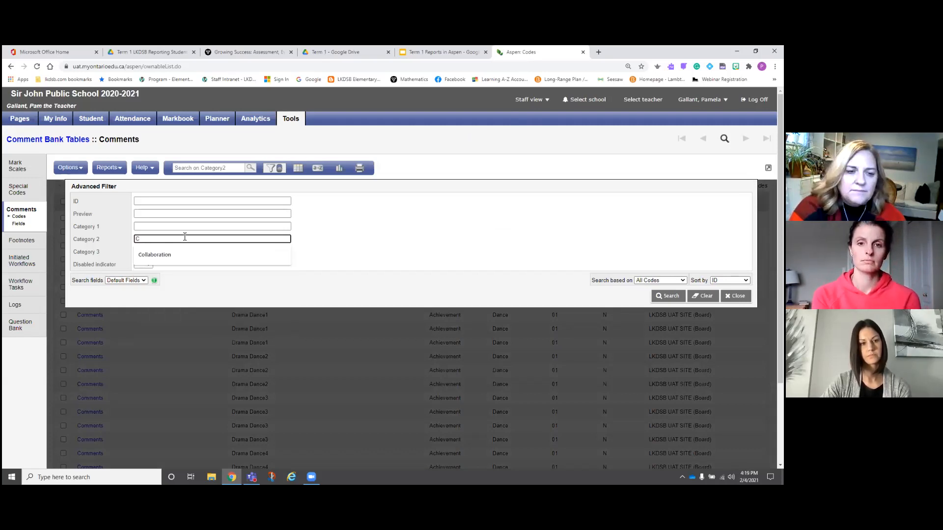
type("Science")
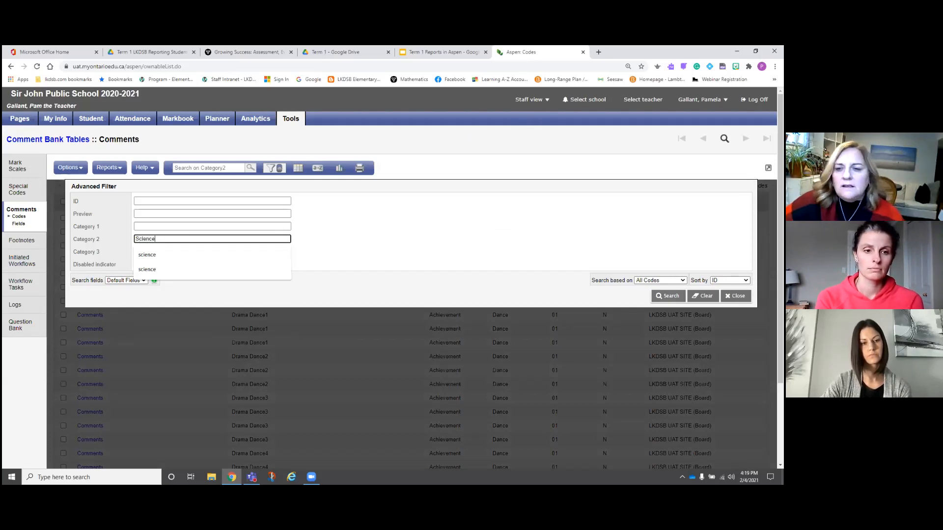
left_click(667, 296)
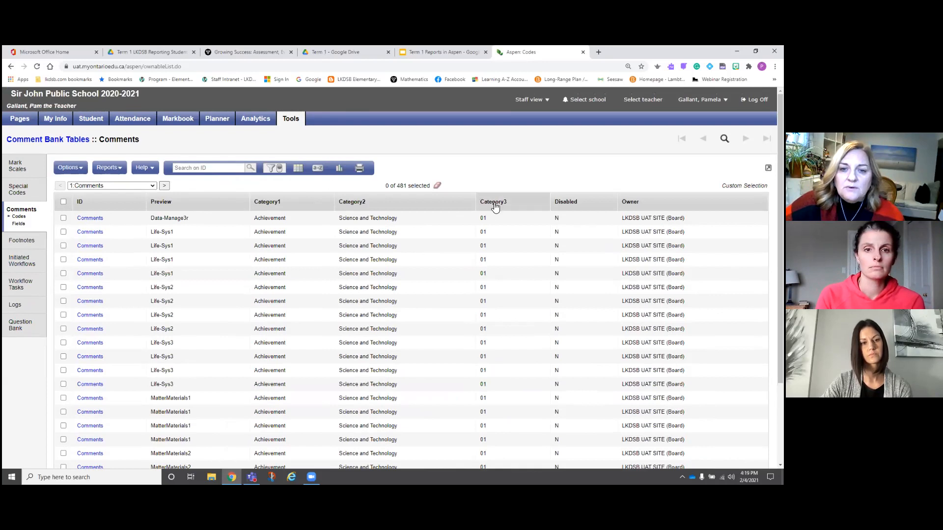
- Narrow the Science comments with the advanced filter by setting Category 3 to 05
left_click(279, 169)
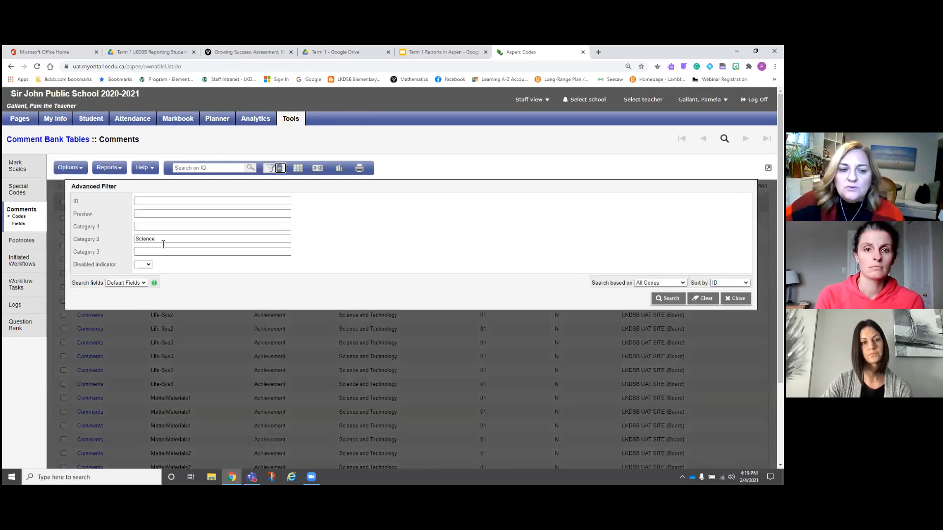
left_click(164, 250)
type("05")
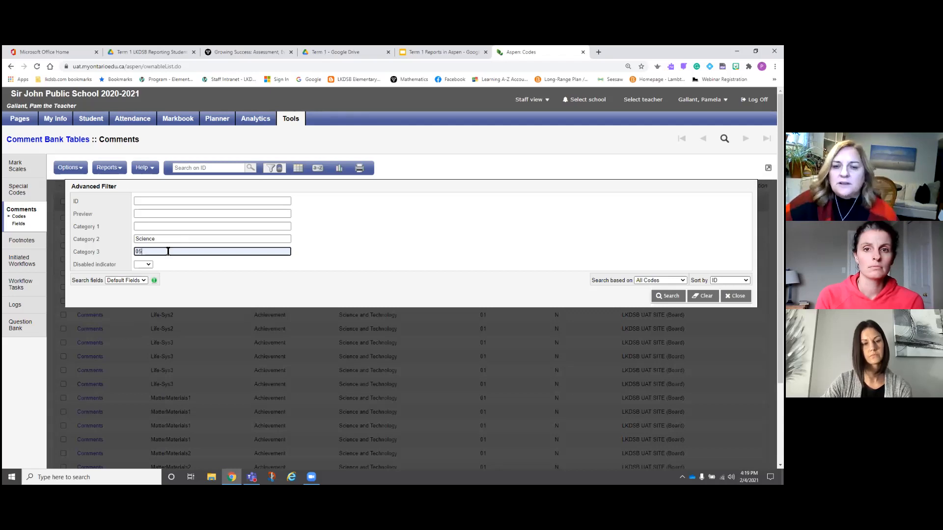
key("Return")
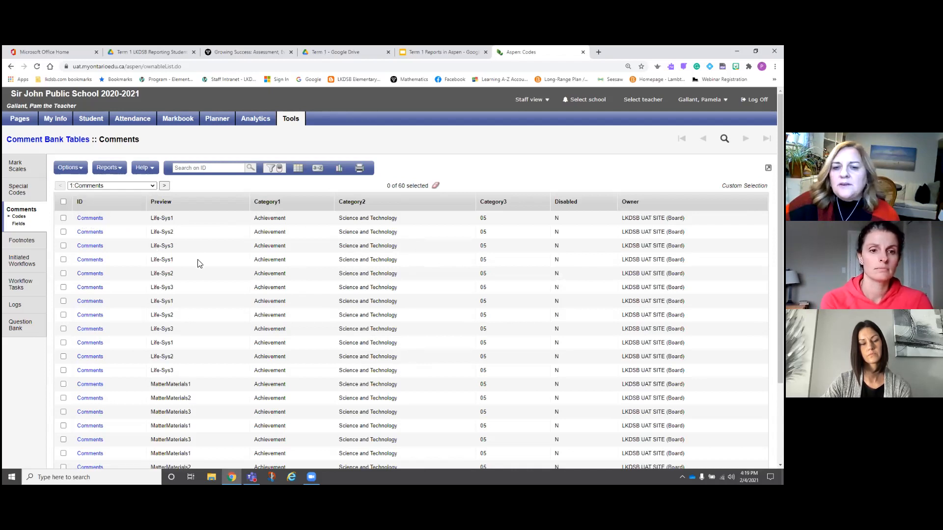
- Open the first Life-Sys1 comment and switch its Disabled indicator on and off again
left_click(77, 219)
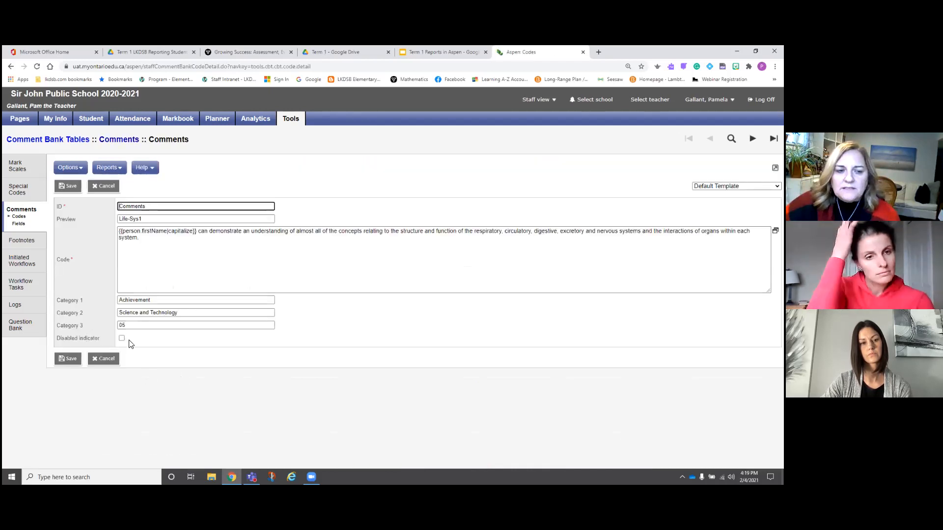
left_click(122, 340)
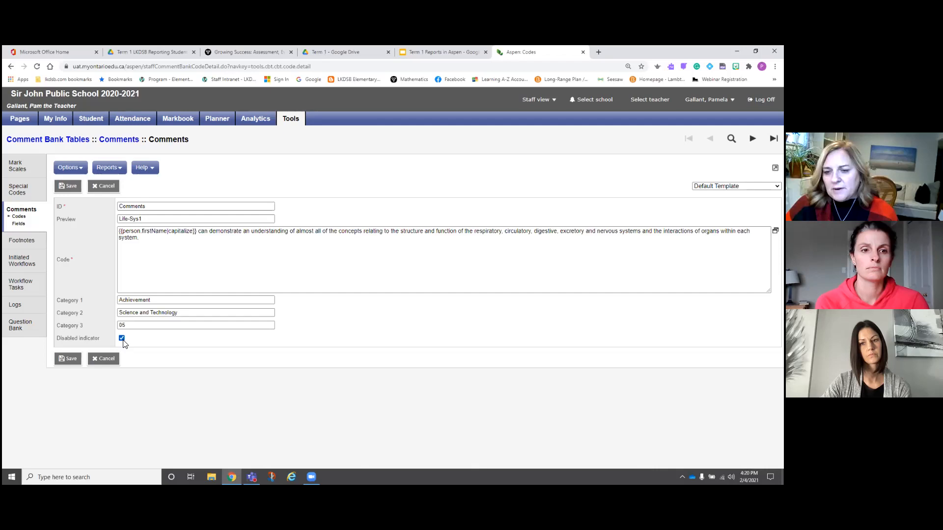
left_click(122, 341)
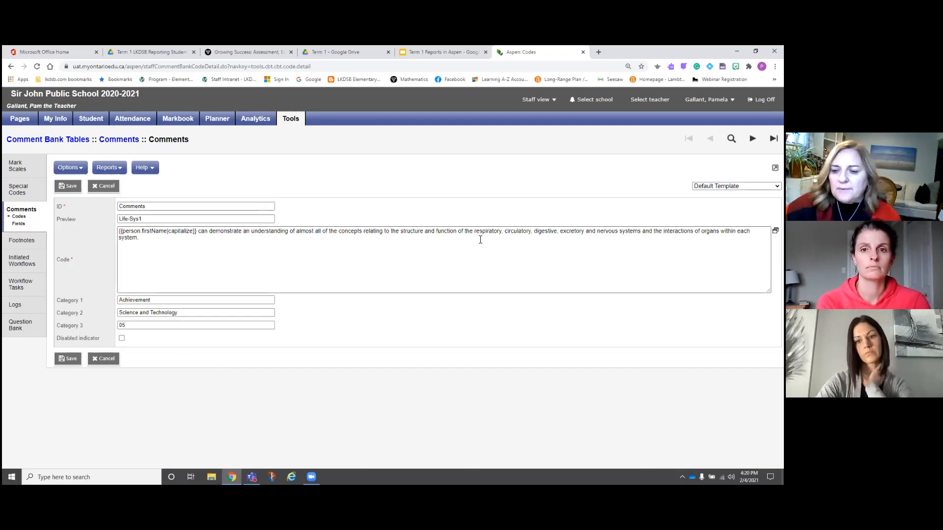
- Open the Markbook scores briefly and go back to the Life-Sys1 comment
left_click(177, 121)
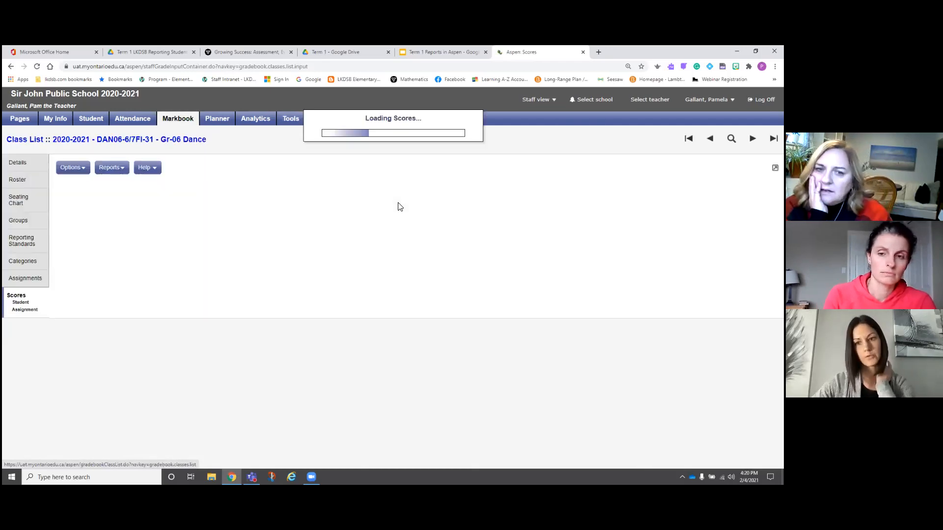
left_click(297, 122)
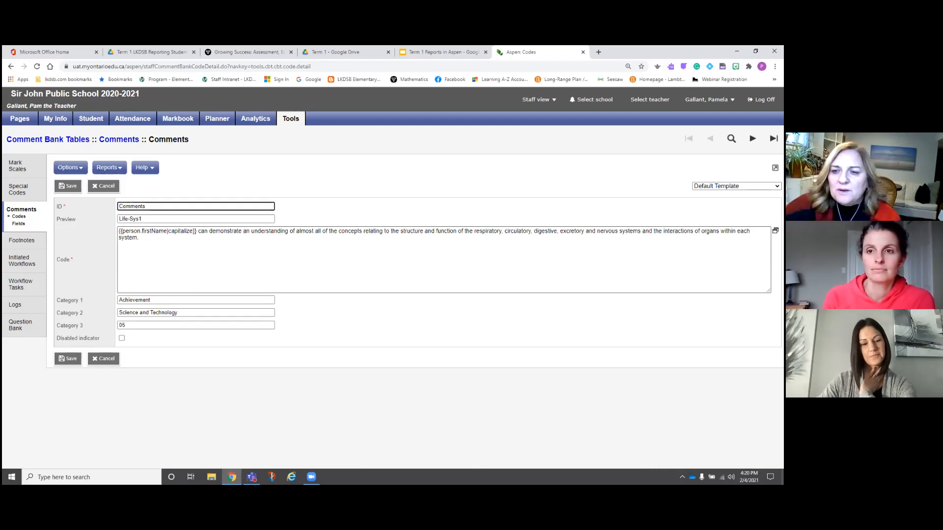
- Highlight the {{person.firstName|capitalize}} code at the start of the Life-Sys1 comment's text and clear the highlight
left_click(313, 278)
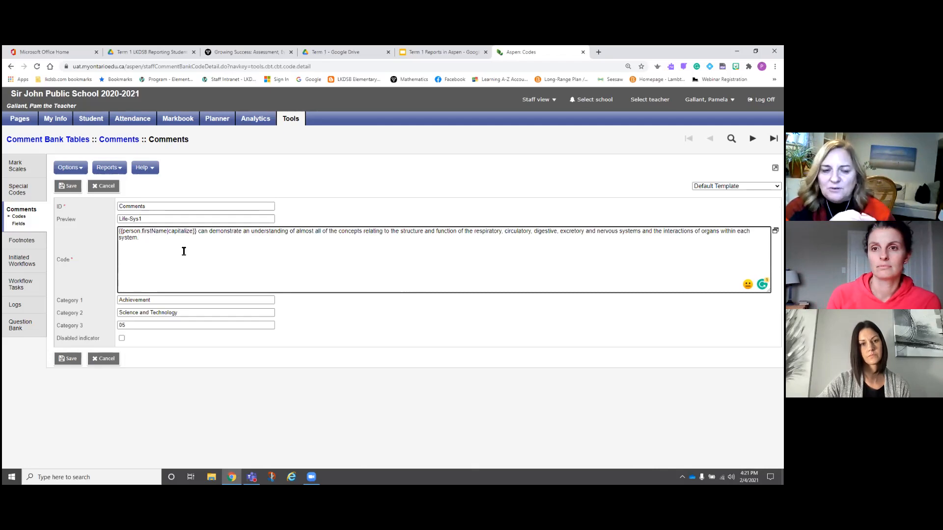
left_click(198, 232)
left_click_drag(198, 231, 117, 232)
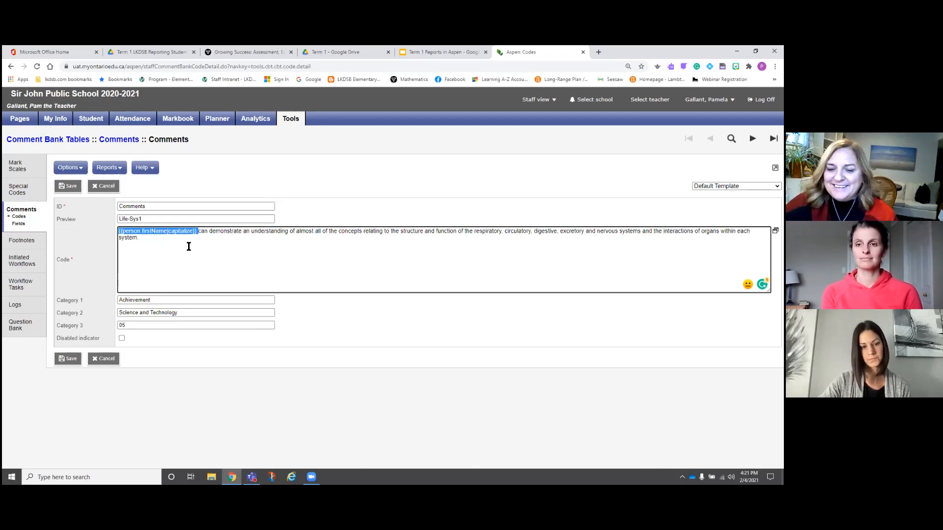
left_click(221, 261)
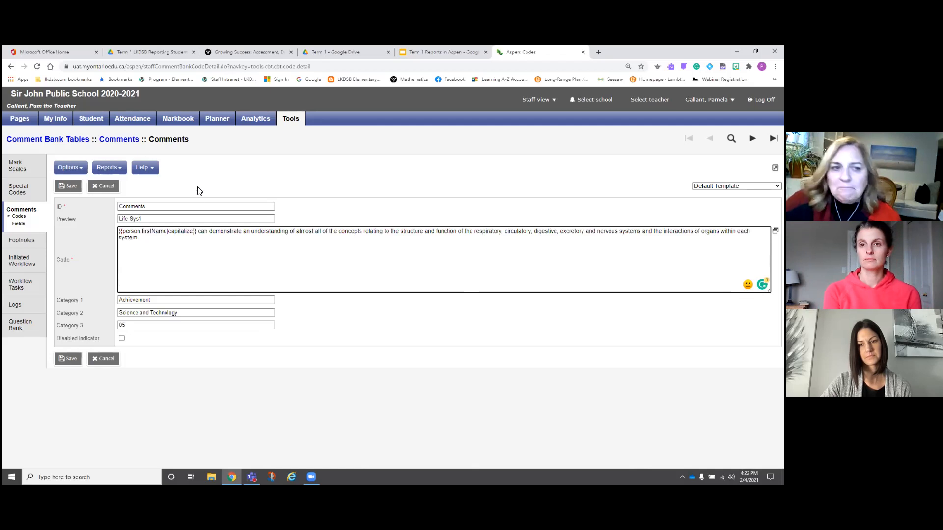
- Leave the comment for the Markbook, switch to the Term 1 Reports in Aspen slides and present them full screen
left_click(188, 121)
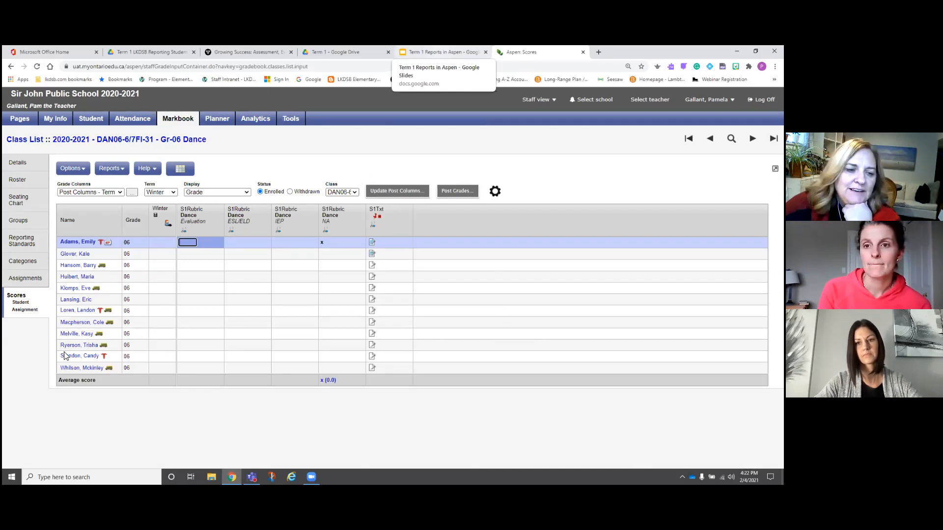
key("ctrl+shift+Tab")
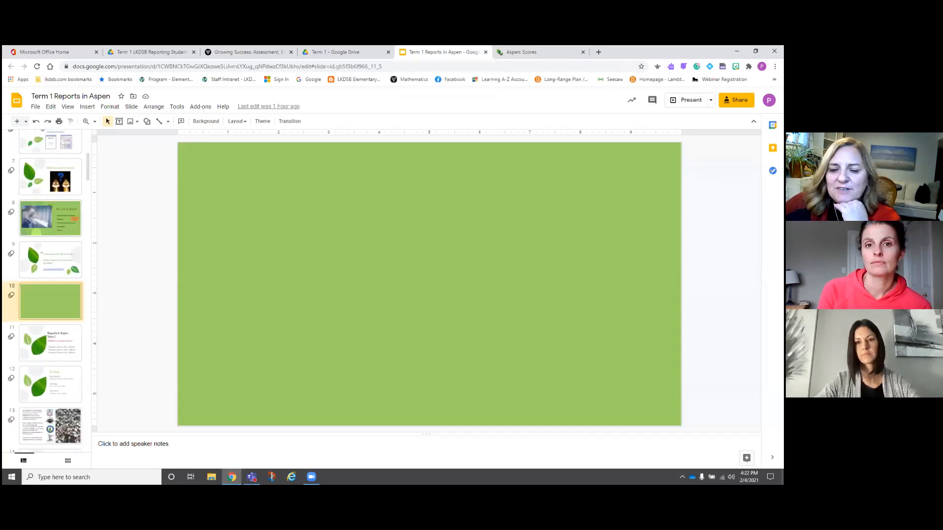
key("ctrl+F5")
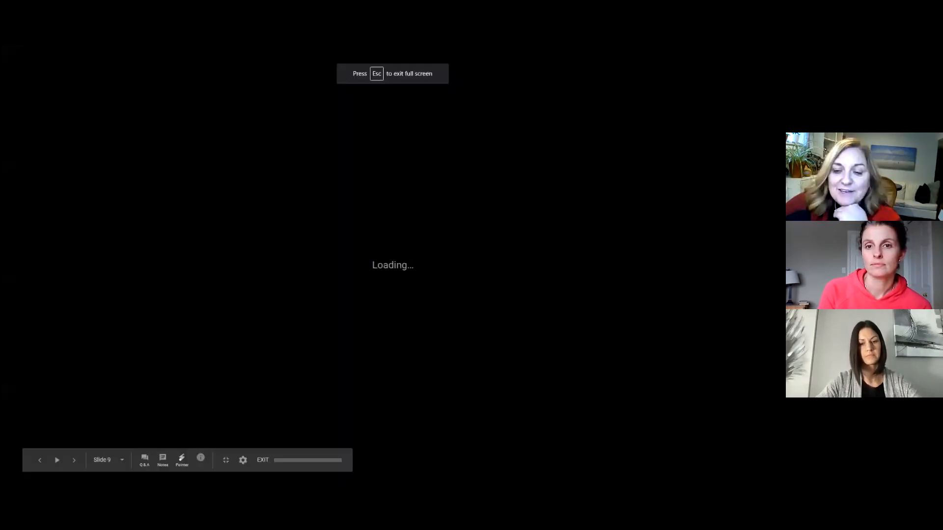